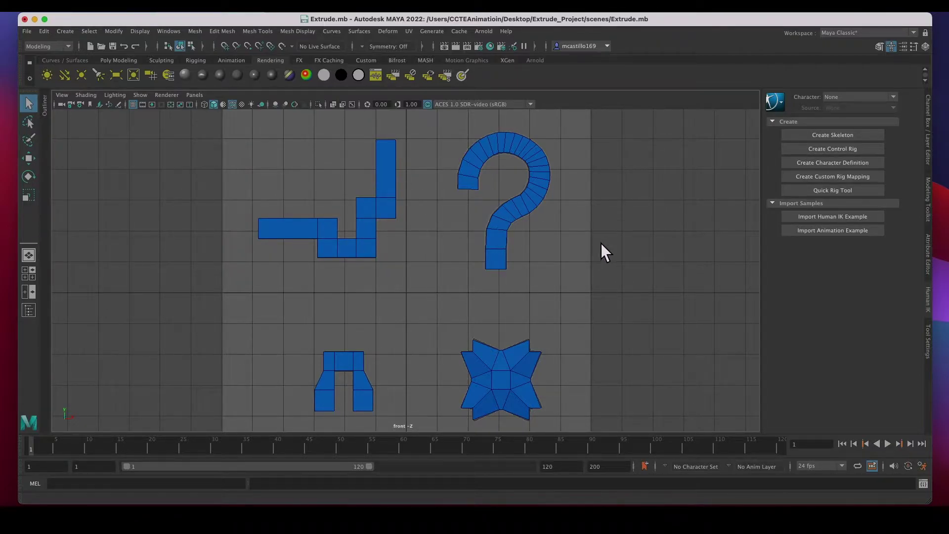
- Move the reference image plane about 10.5 units sideways along X and box-select the four blue extruded models
key("space")
key("space")
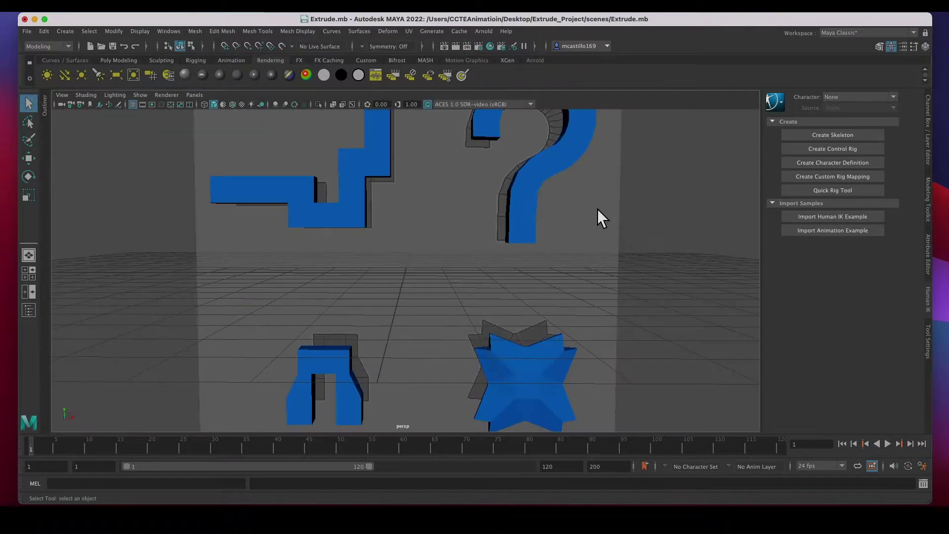
scroll(530, 238, "down", 5)
left_click(504, 243)
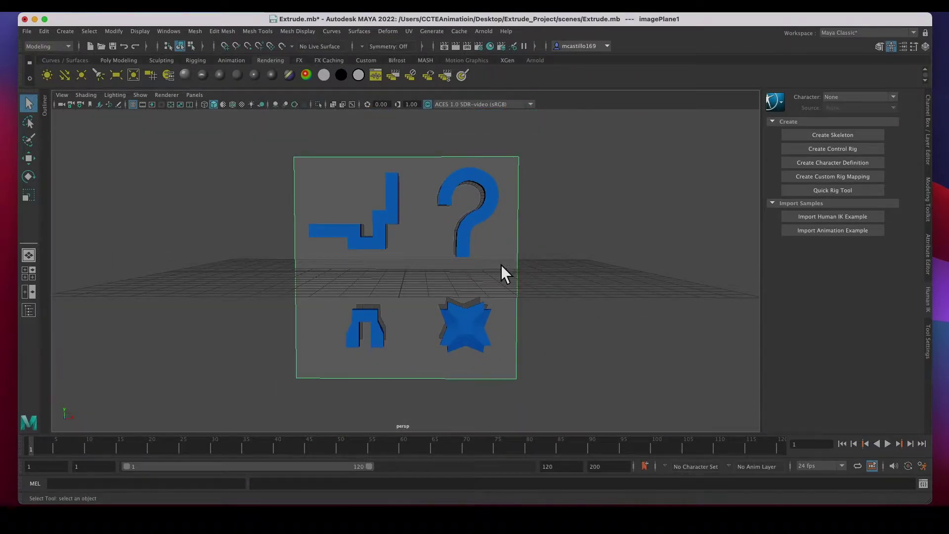
key("w")
left_click_drag(460, 271, 657, 272)
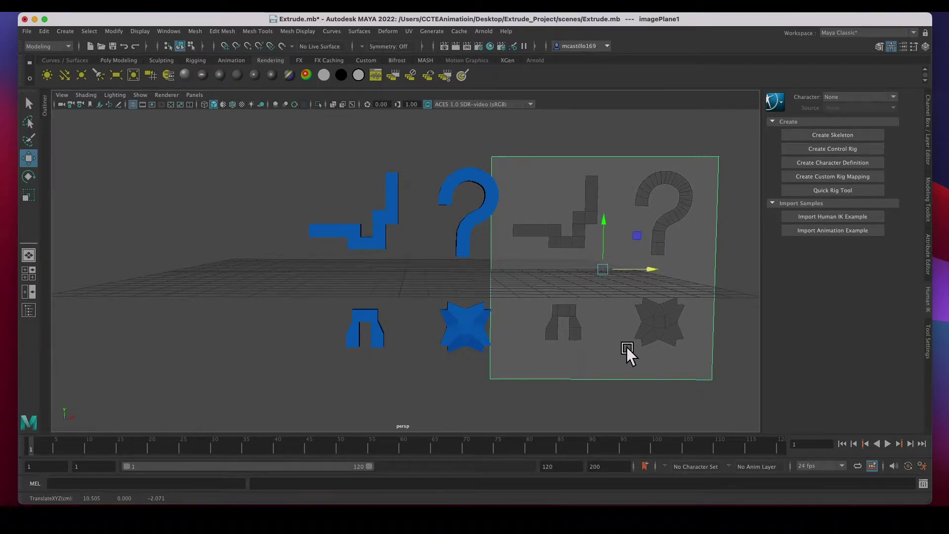
left_click_drag(307, 141, 493, 378)
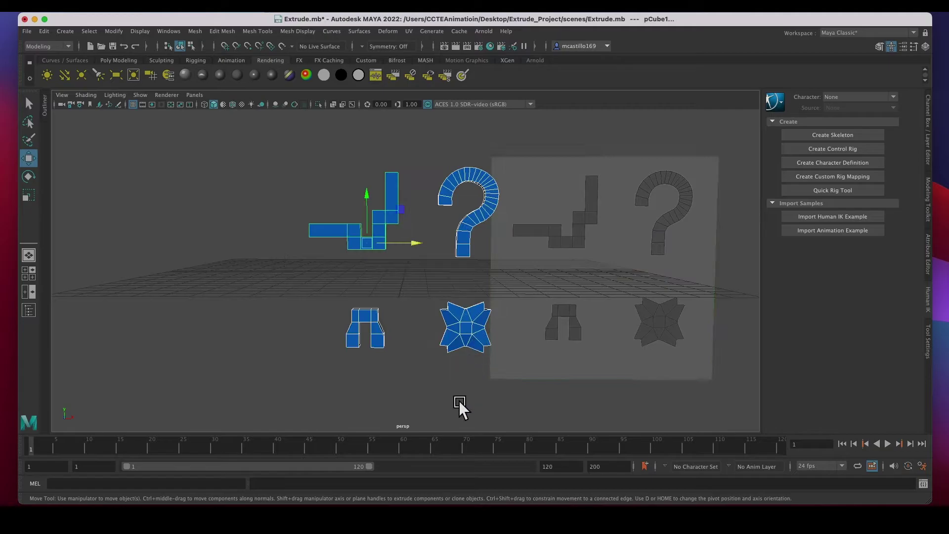
left_click(428, 366)
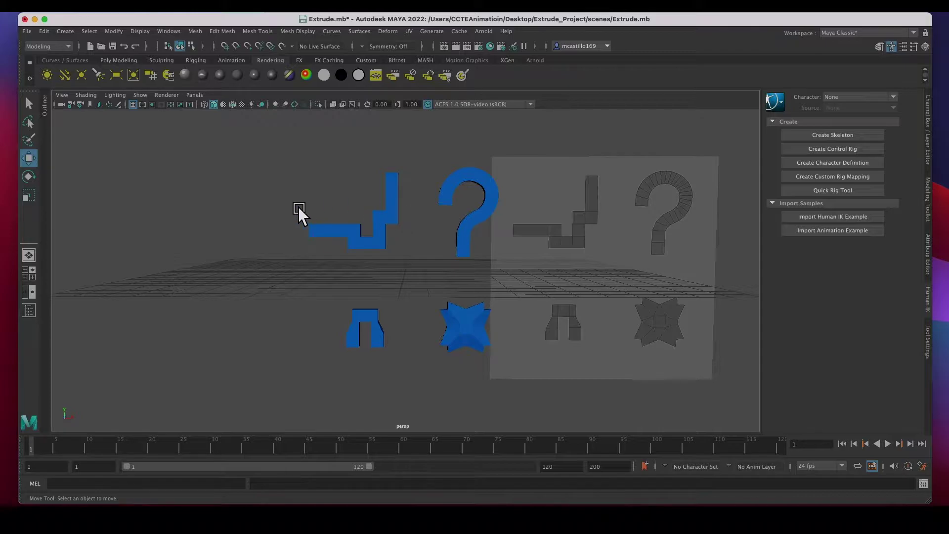
- Start a new empty scene, discarding the changes to Extrude.mb
left_click(30, 33)
left_click(47, 53)
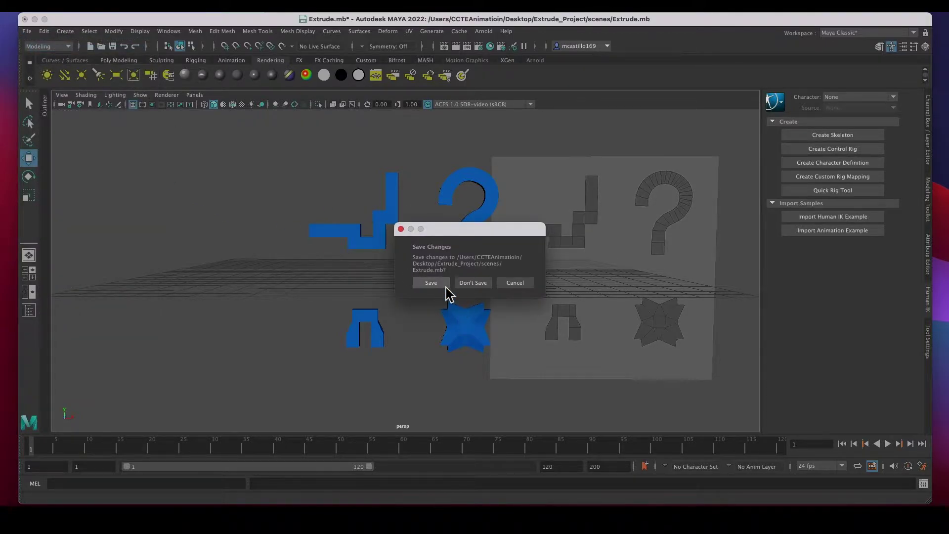
left_click(472, 287)
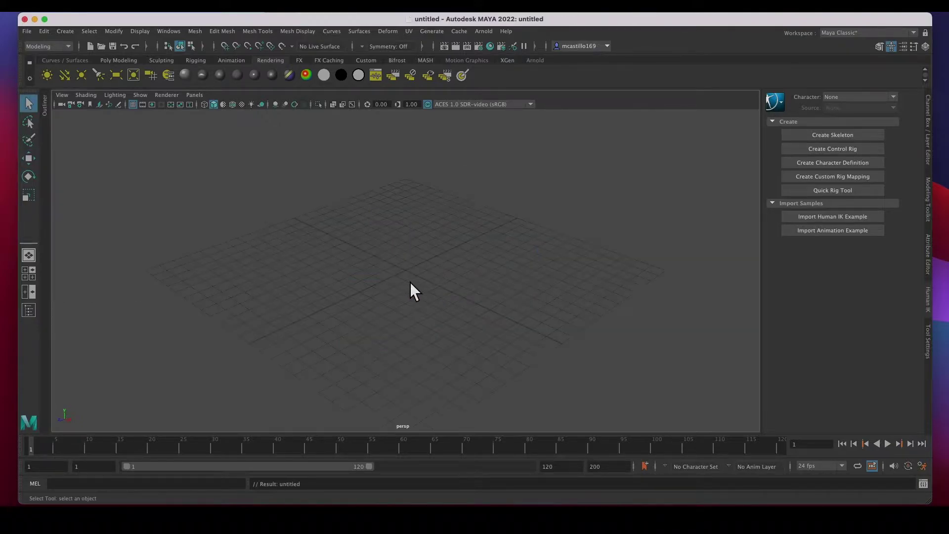
- Import extrudeRef2.jpg from the project's sourceimages folder as an image plane in the front view
key("space")
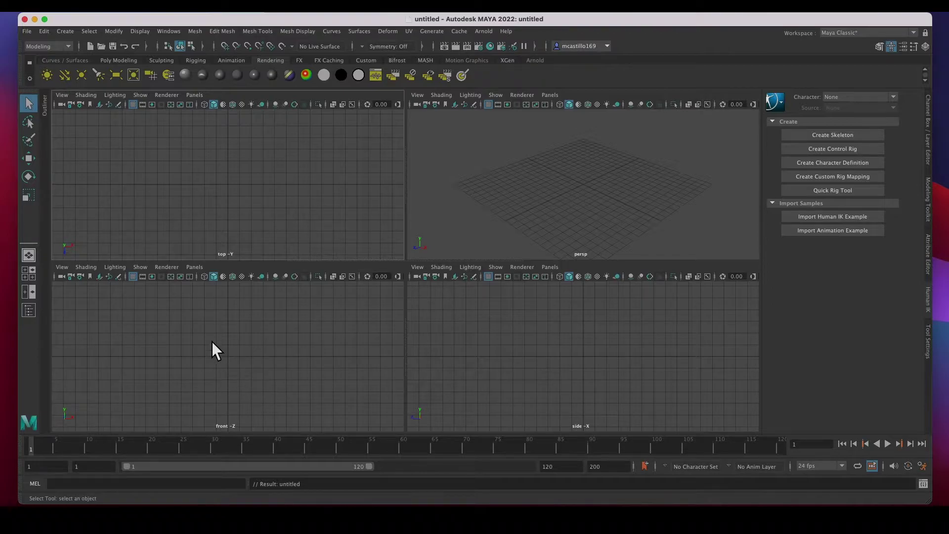
key("space")
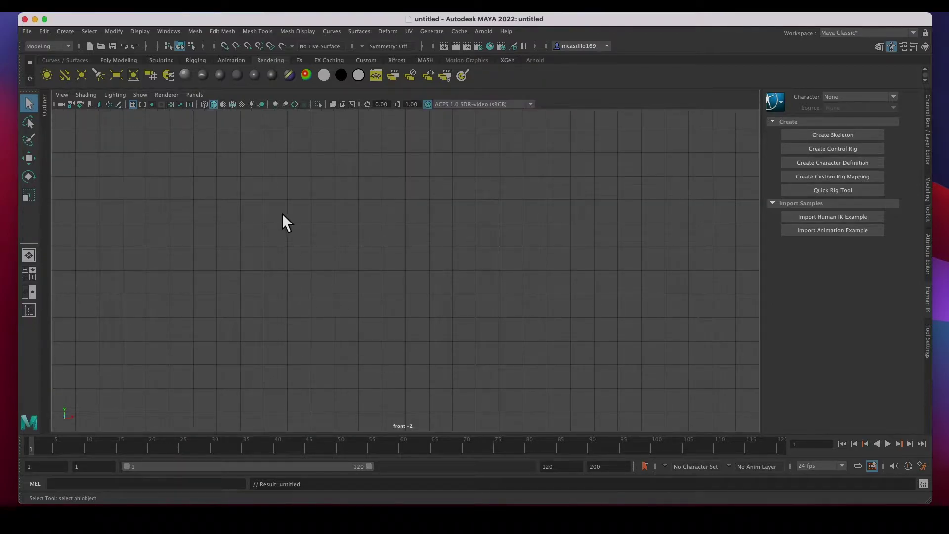
left_click(63, 98)
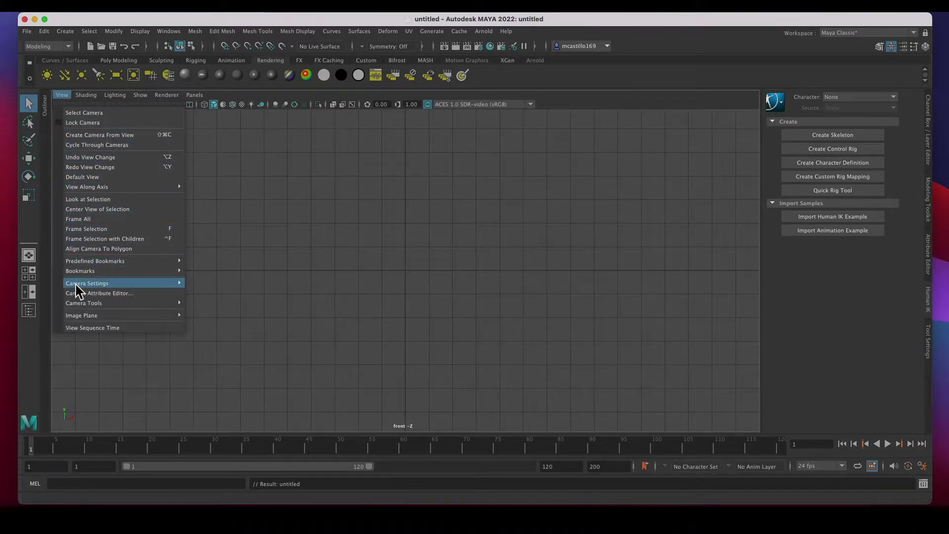
mouse_move(78, 317)
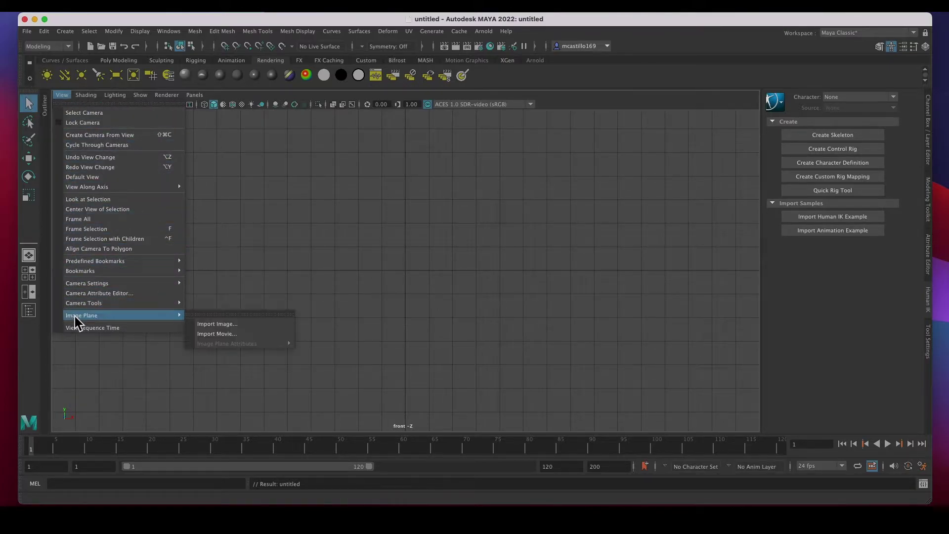
left_click(224, 325)
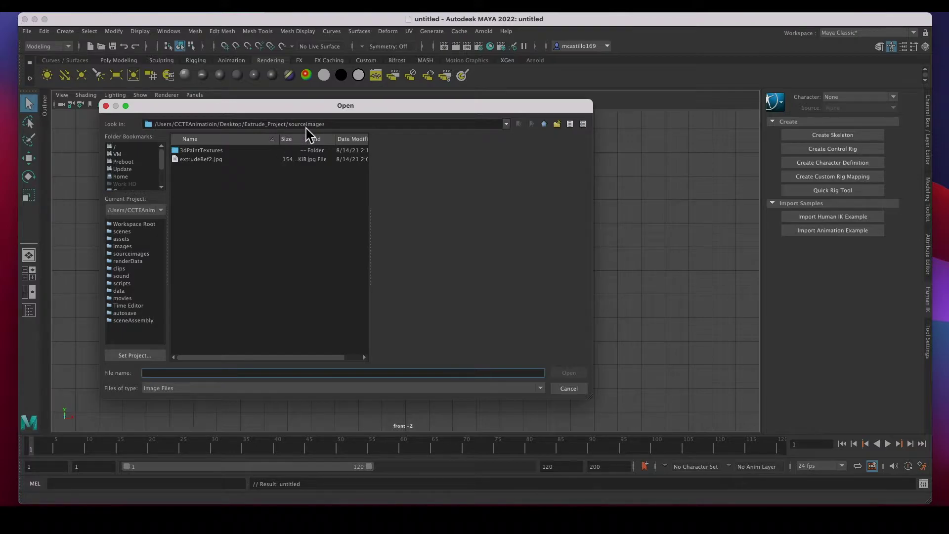
left_click(200, 160)
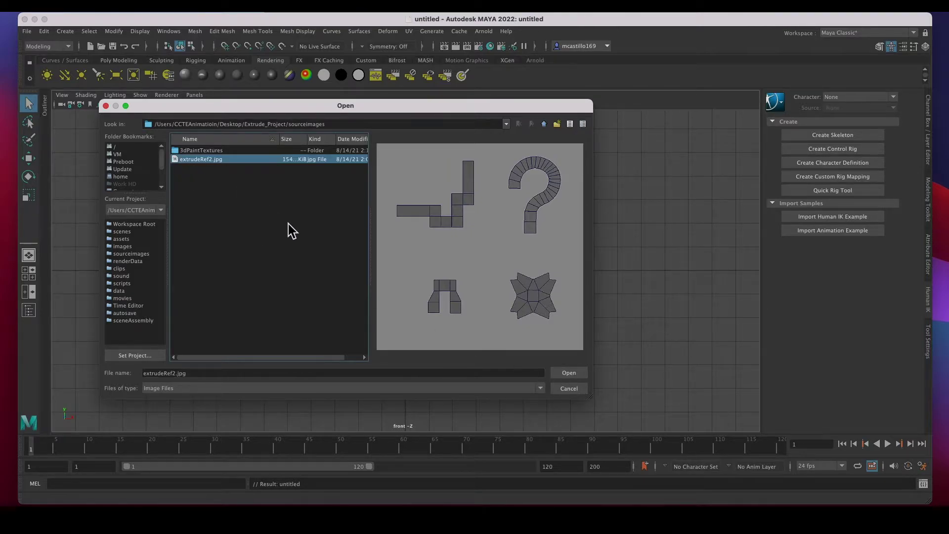
left_click(569, 373)
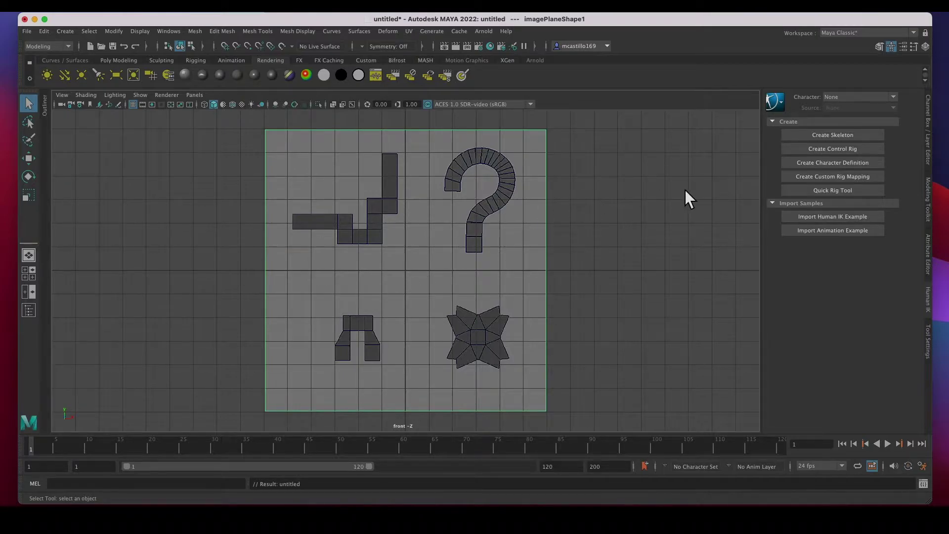
- Set the image plane's Alpha Gain to 0.4
left_click(903, 47)
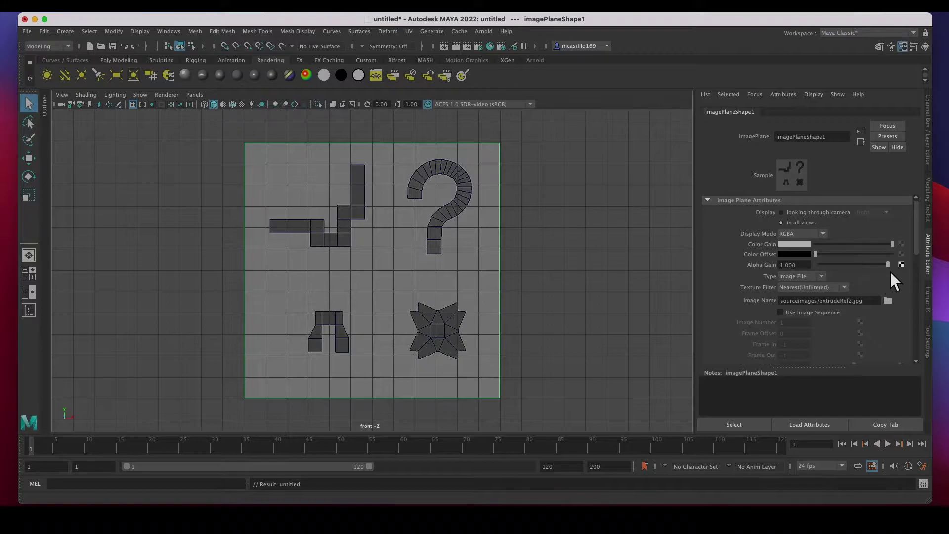
left_click_drag(893, 270, 853, 268)
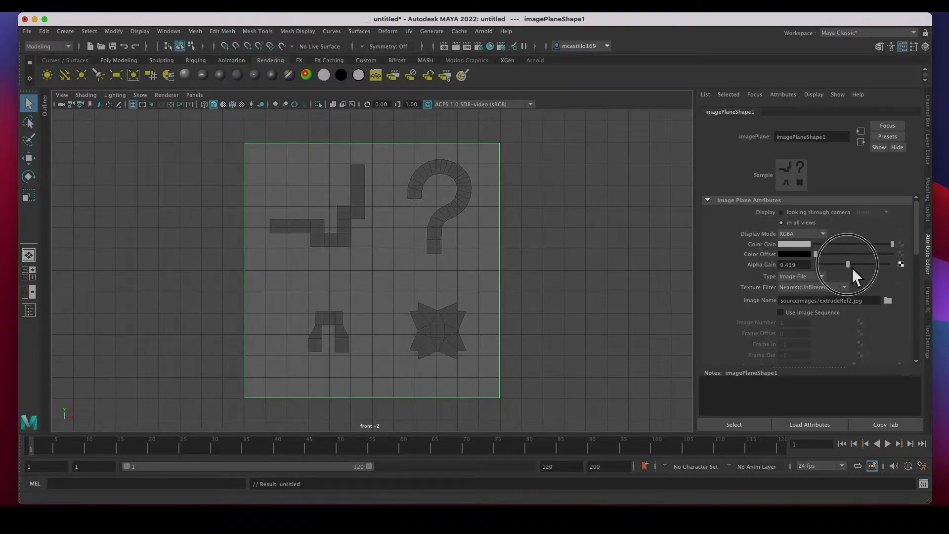
double_click(805, 271)
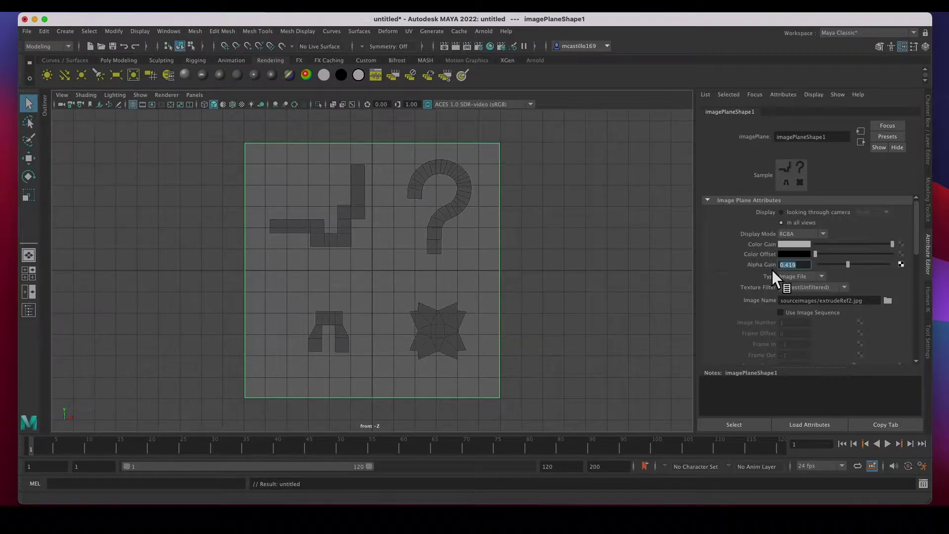
left_click(544, 229)
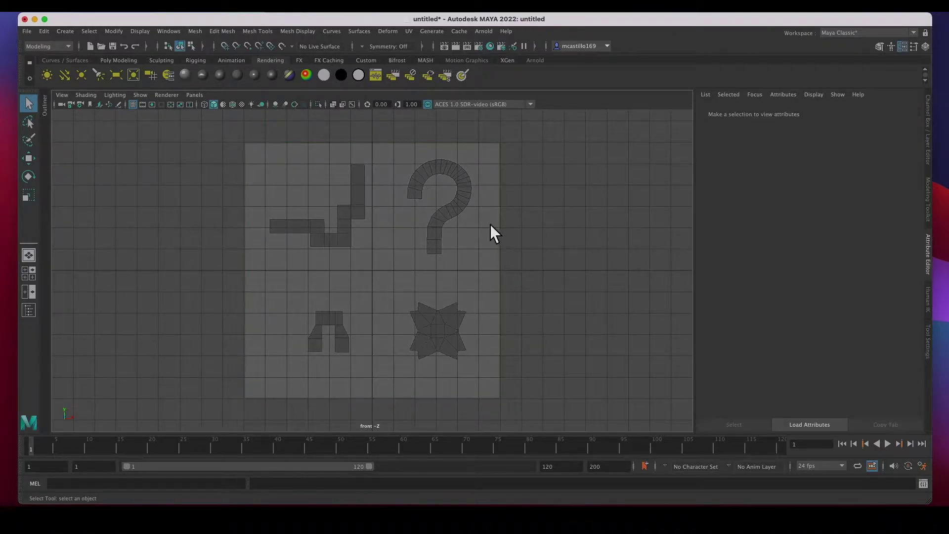
- Move the image plane back along Z to about -3.9, behind the grid origin
left_click(431, 218)
key("space")
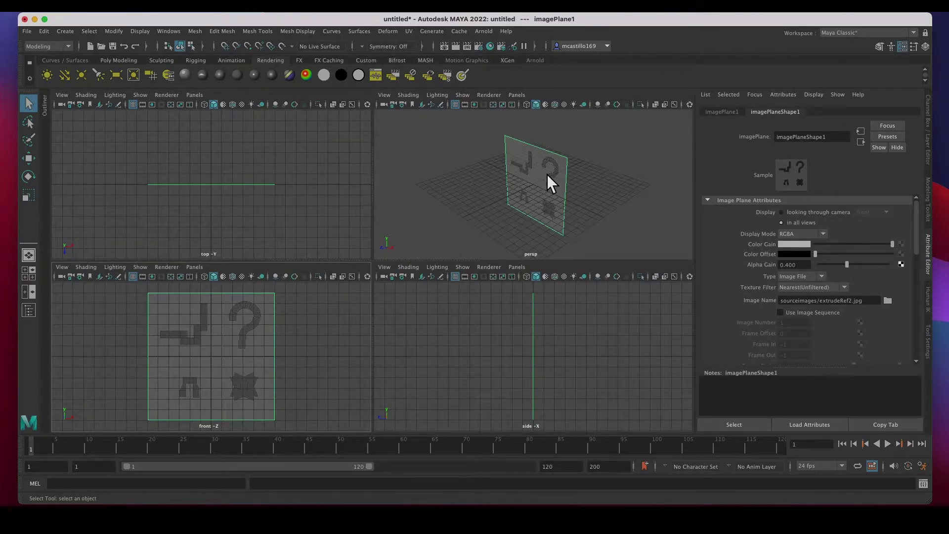
key("w")
left_click_drag(503, 208, 524, 197)
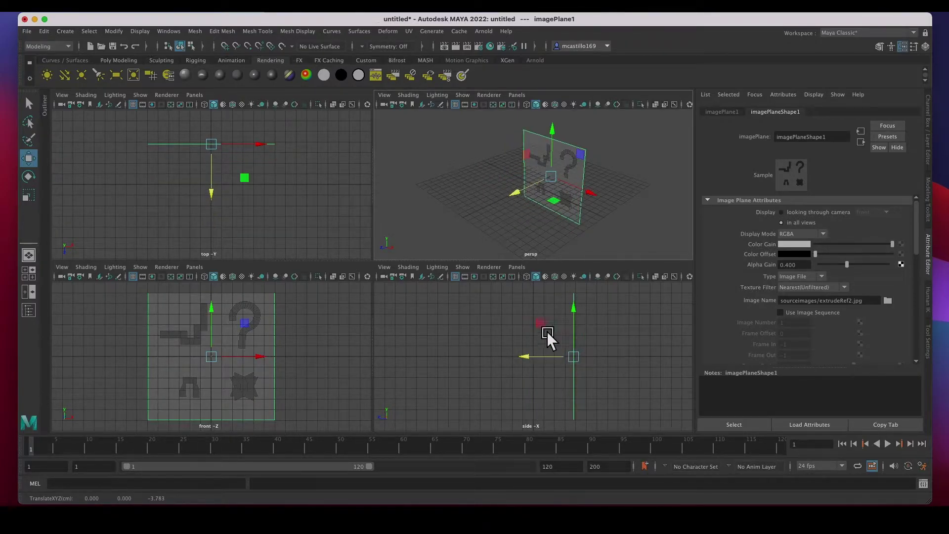
left_click_drag(547, 360, 537, 359)
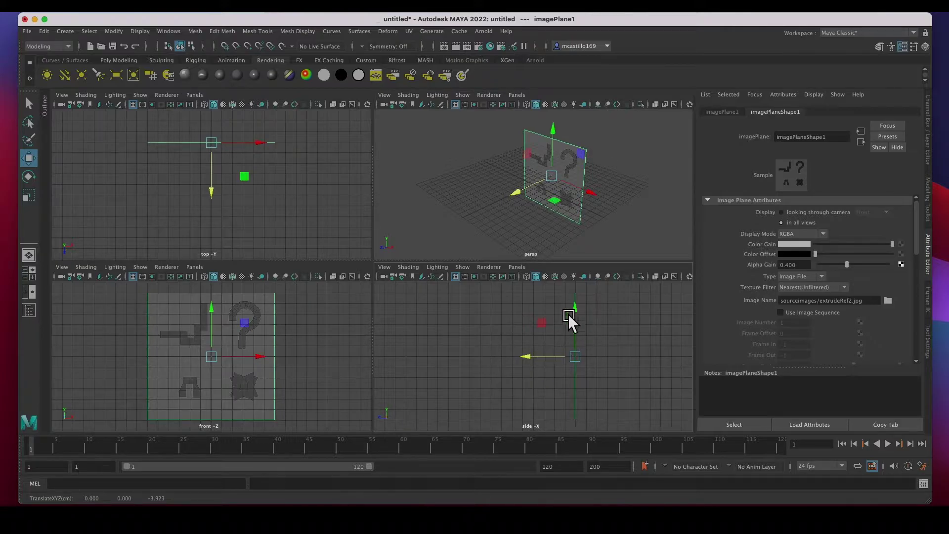
left_click(394, 127)
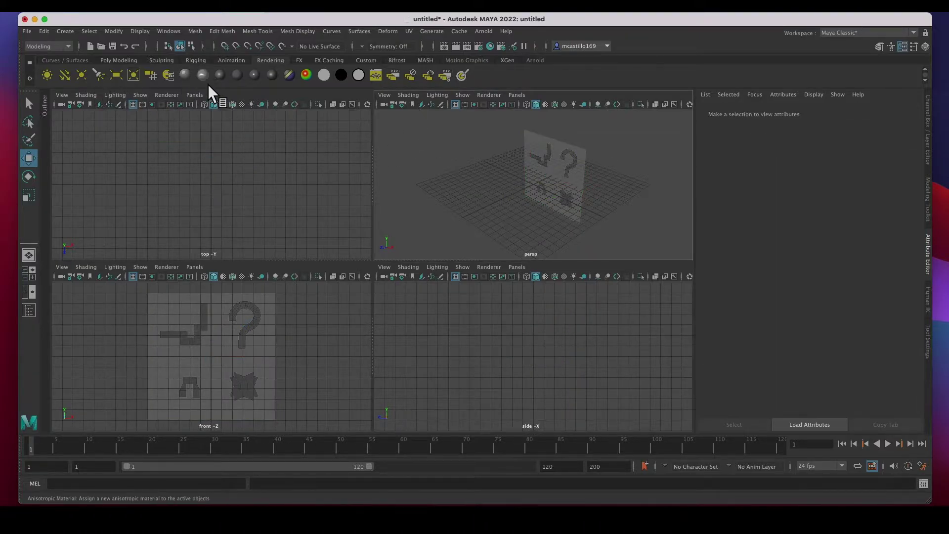
- Create a trial polygon cube at the origin and compare its position with the image plane
left_click(117, 64)
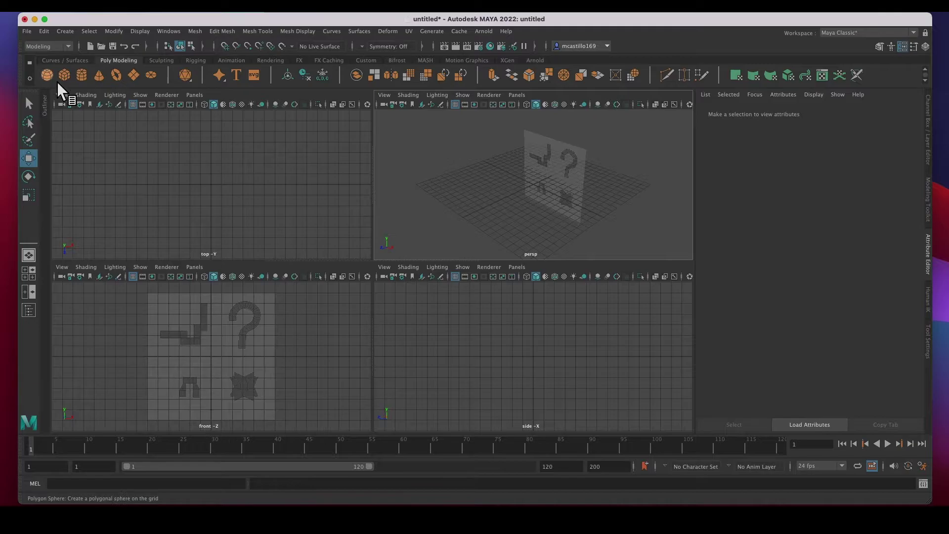
left_click(69, 77)
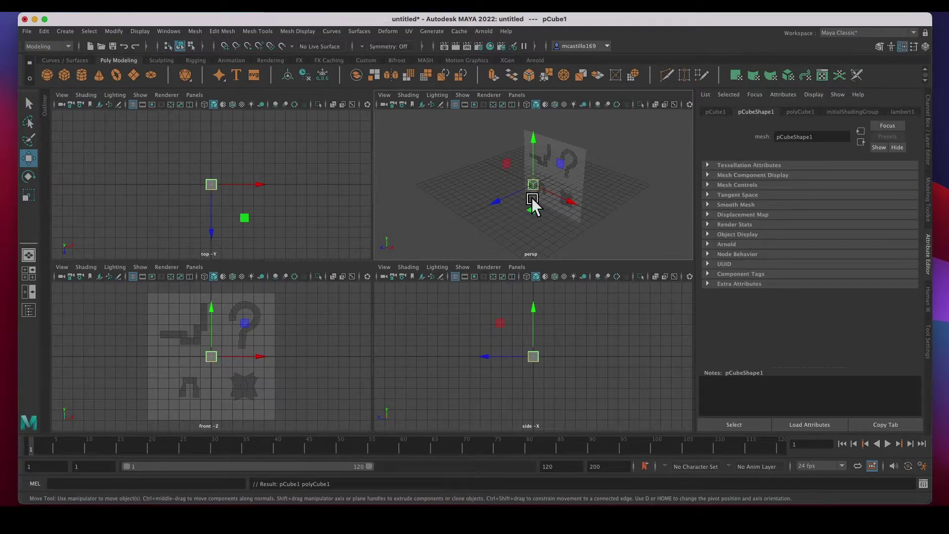
key("f")
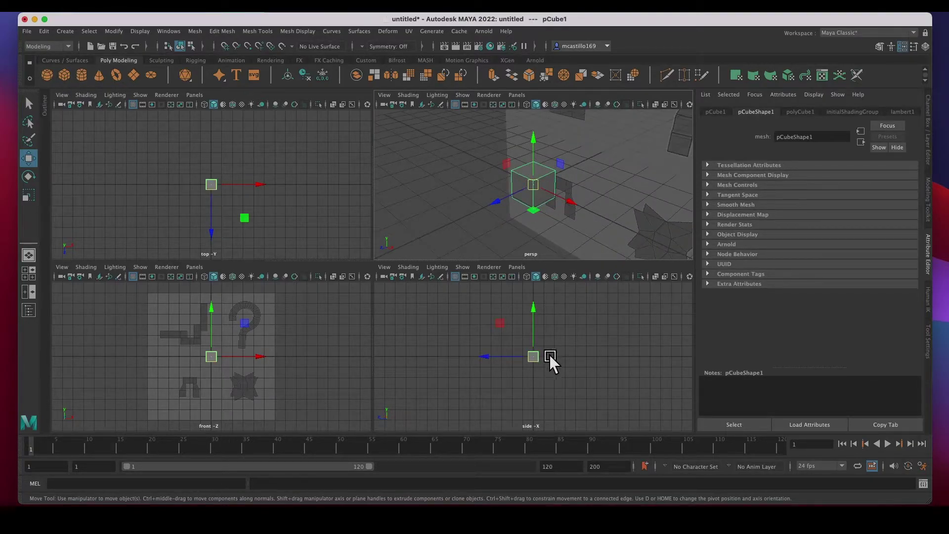
key("a")
left_click(565, 184)
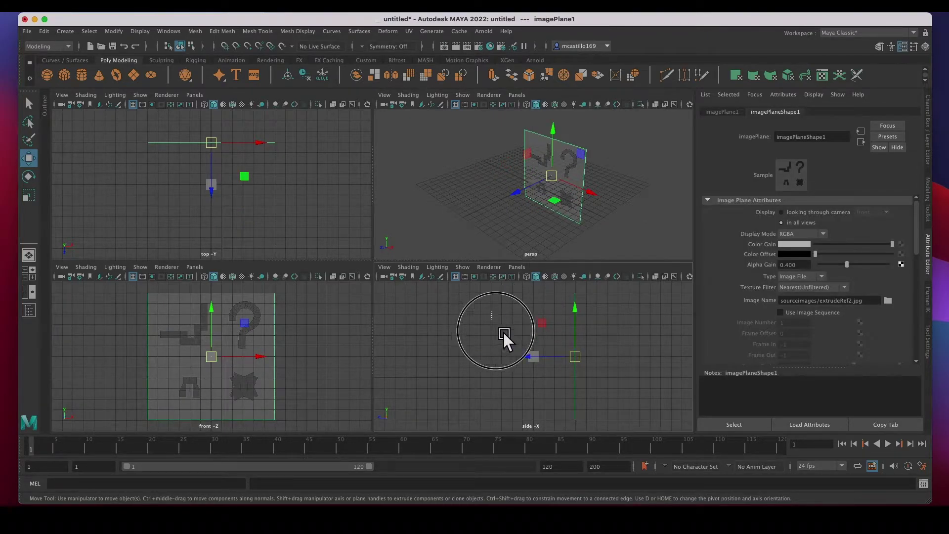
left_click_drag(503, 333, 561, 395)
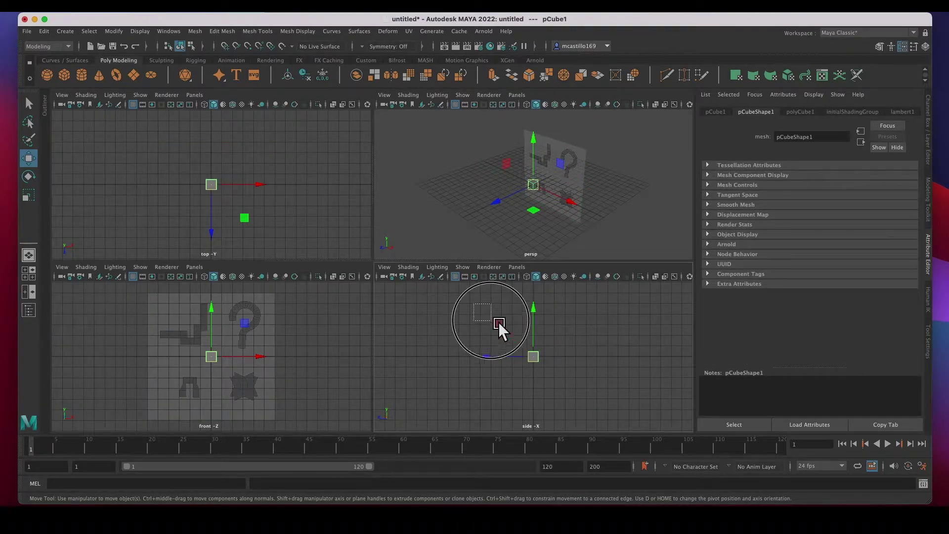
left_click(587, 170)
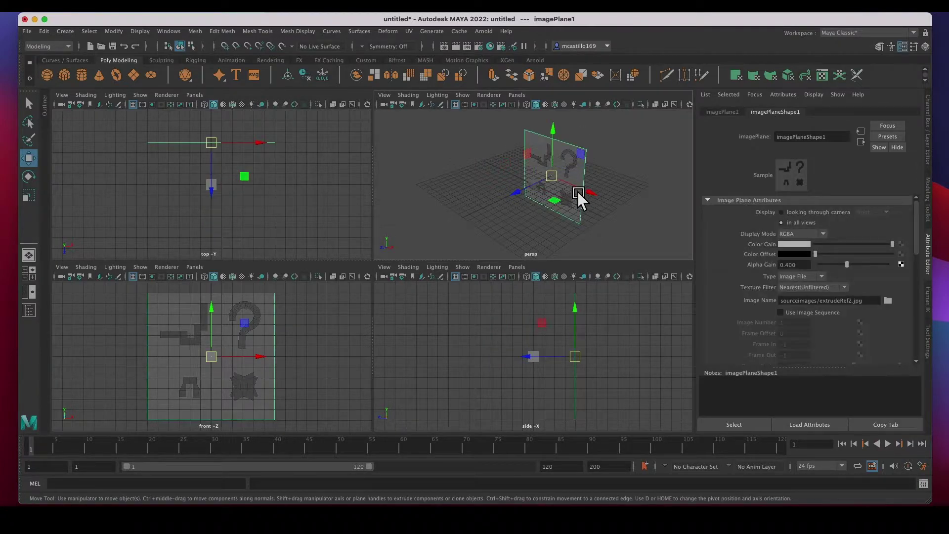
key("ctrl+z")
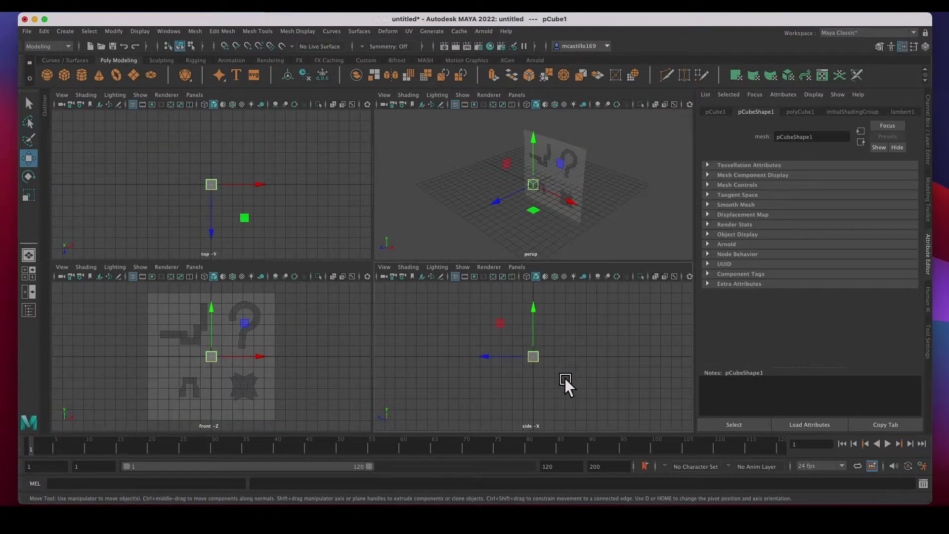
left_click(564, 378)
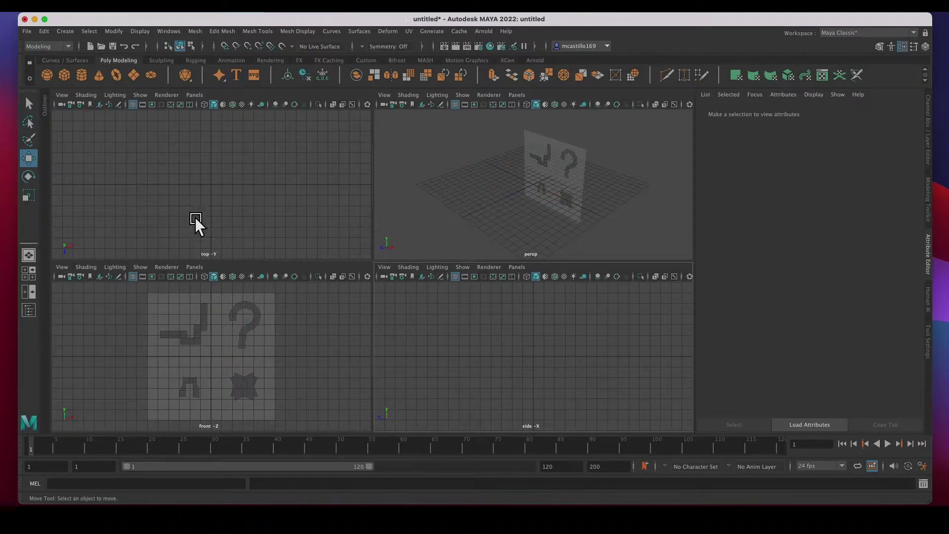
- Create a polygon cube at the origin with the front view maximized over the reference image
key("space")
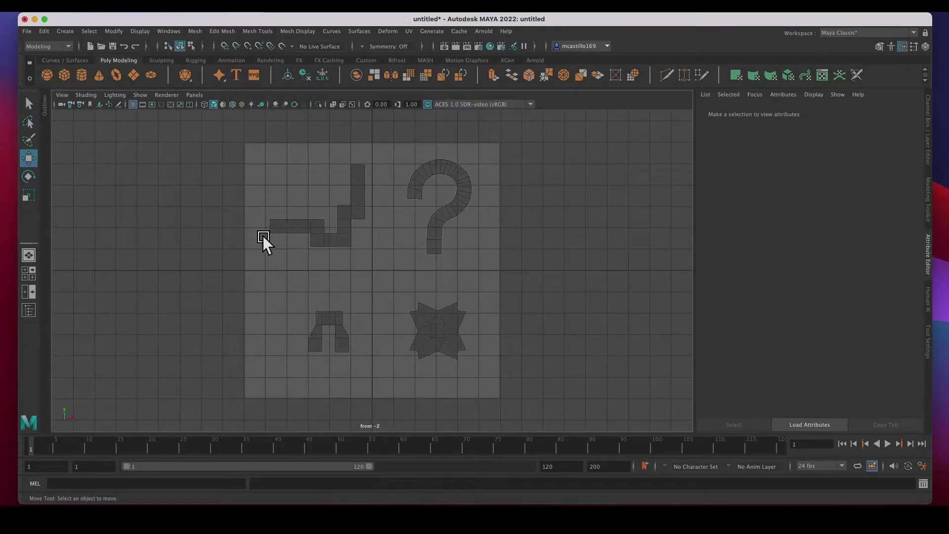
left_click(65, 76)
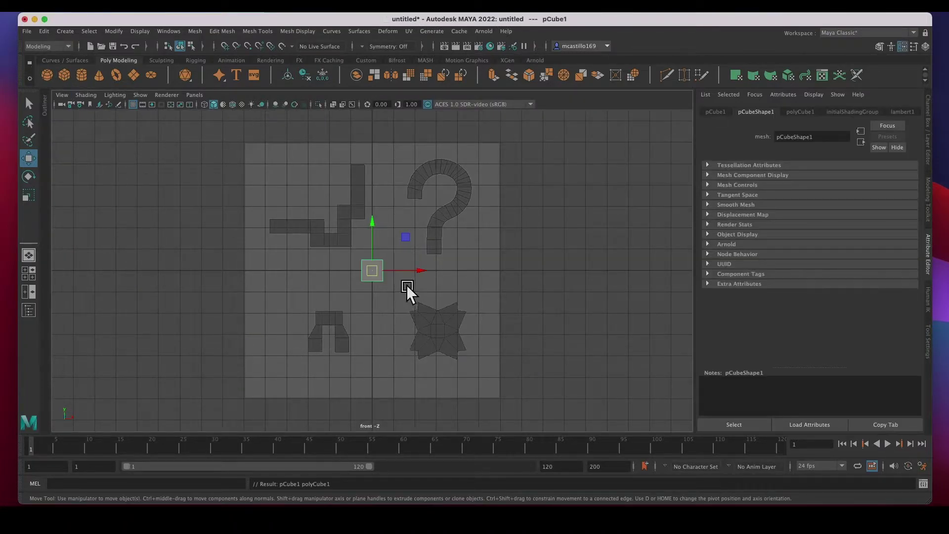
key("space")
key("space")
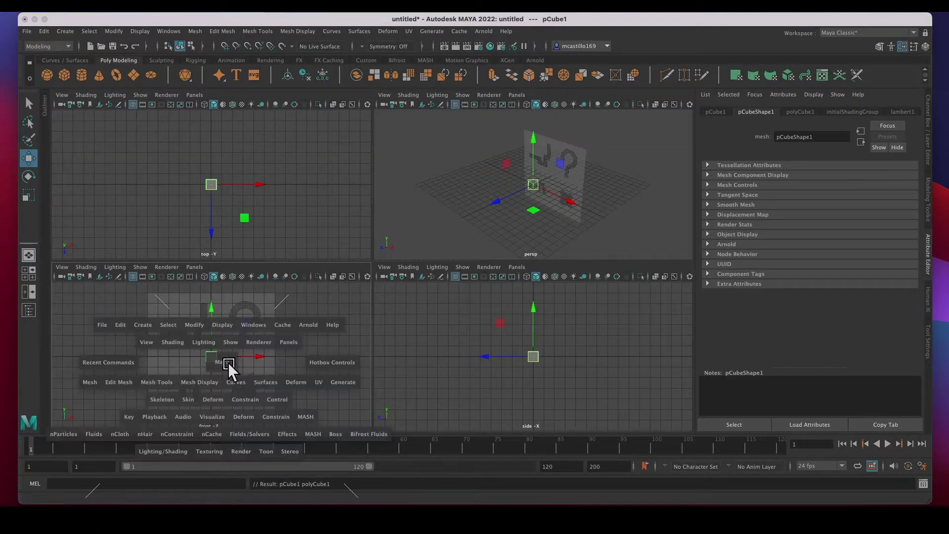
scroll(432, 307, "up", 5)
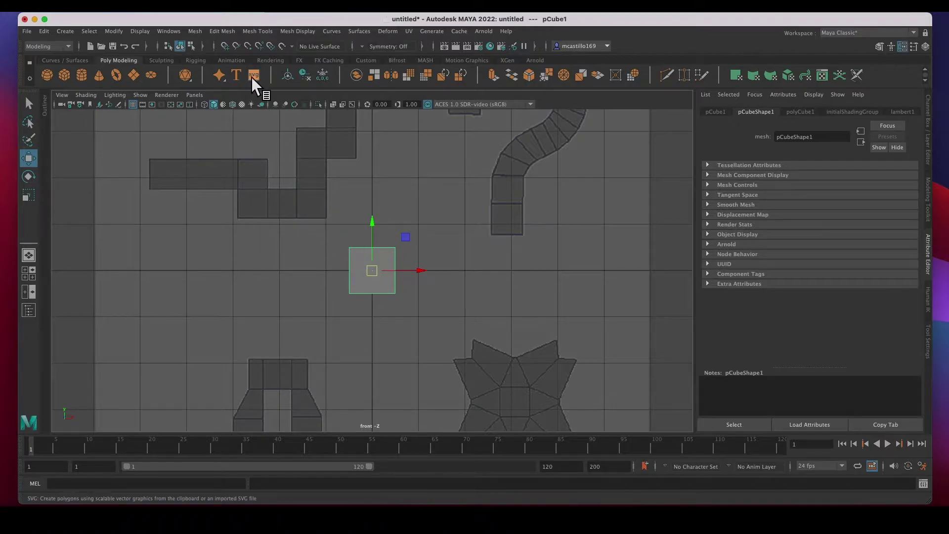
- Assign a new Lambert material to the cube and name it Cube
left_click(272, 63)
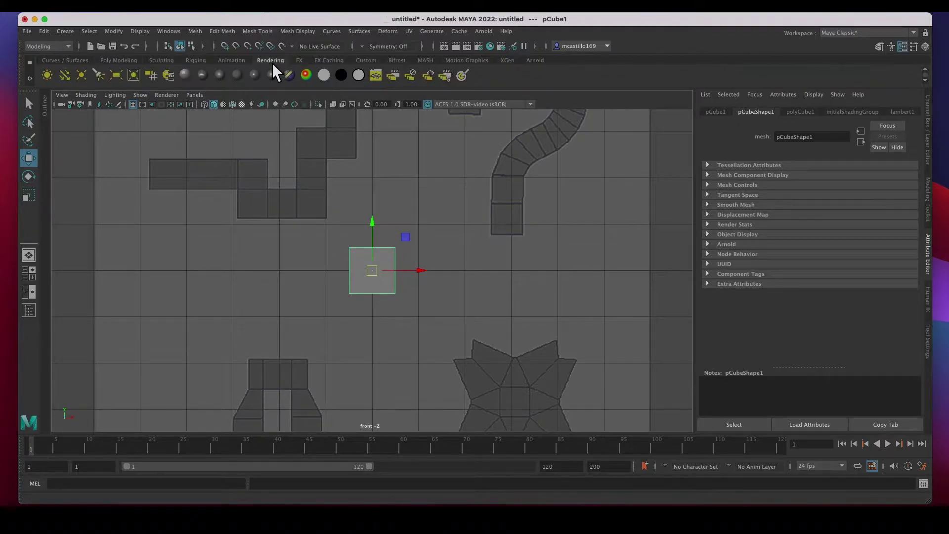
left_click(243, 82)
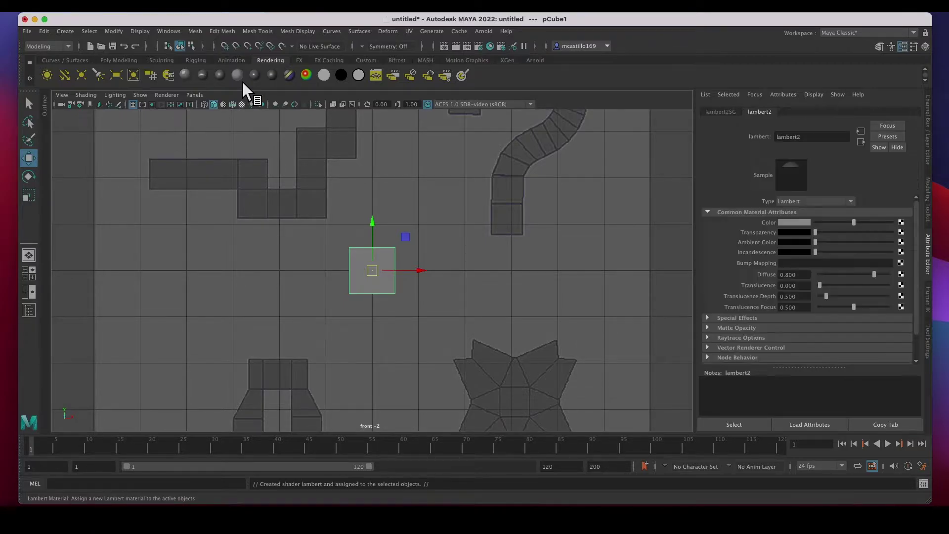
double_click(801, 139)
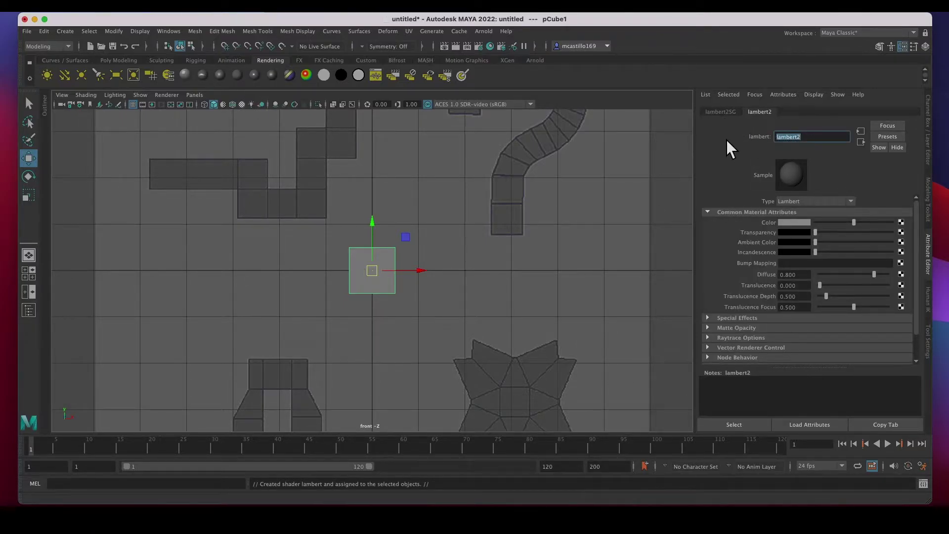
type("Cube")
- Set the Cube material's color to a saturated blue with a hue of about 228
left_click(791, 225)
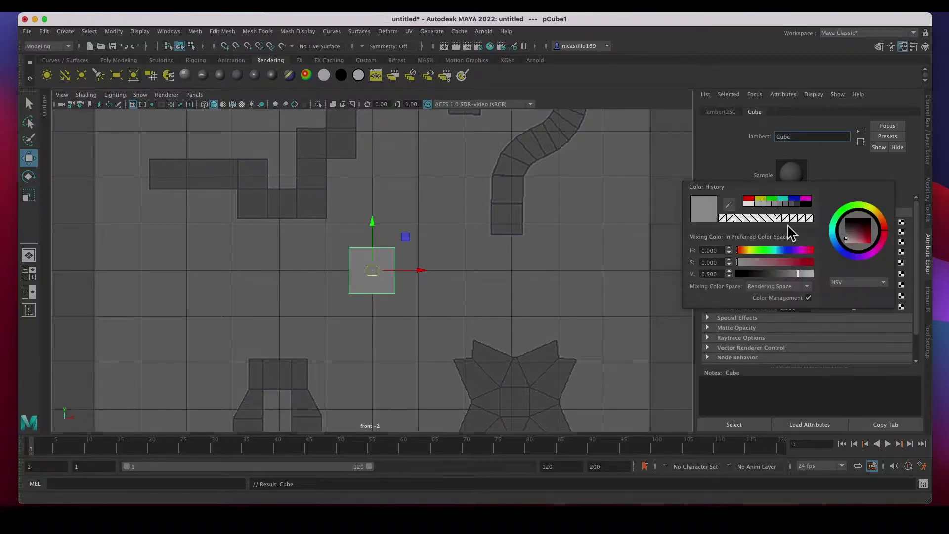
left_click(795, 200)
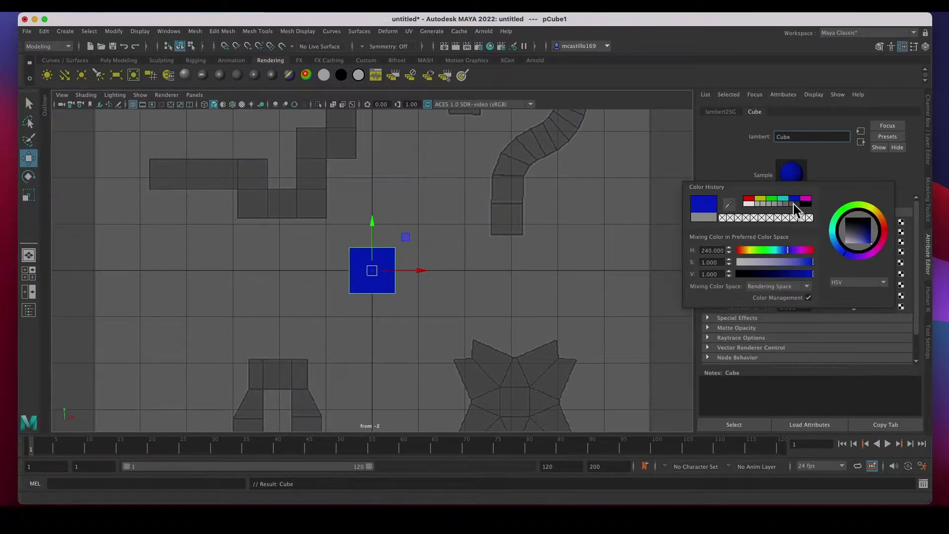
mouse_move(793, 253)
left_mouse_down()
mouse_move(778, 252)
mouse_move(786, 250)
left_mouse_up()
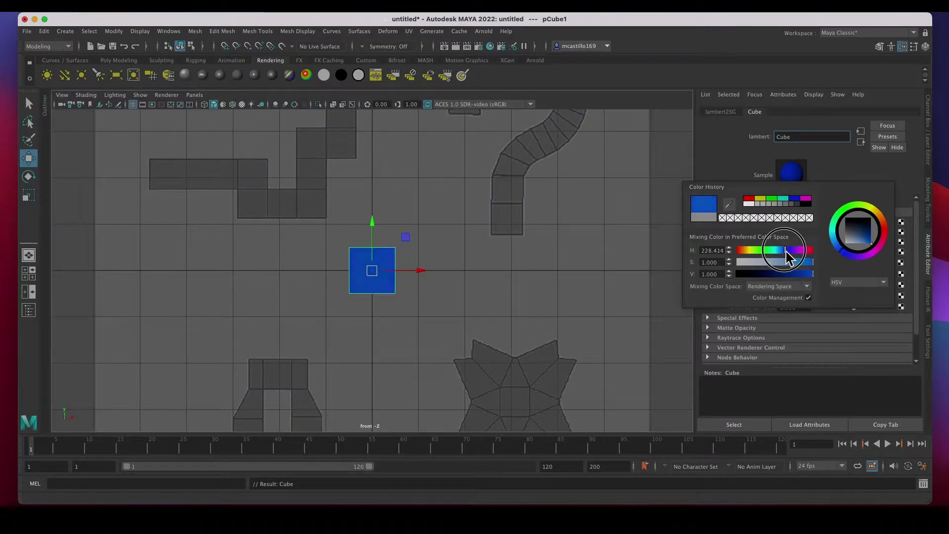
- Scale the cube down to one reference block and move it onto the stepped shape's lowest middle square, about X -1.926, Y 1.447
left_click(367, 293)
left_click(369, 289)
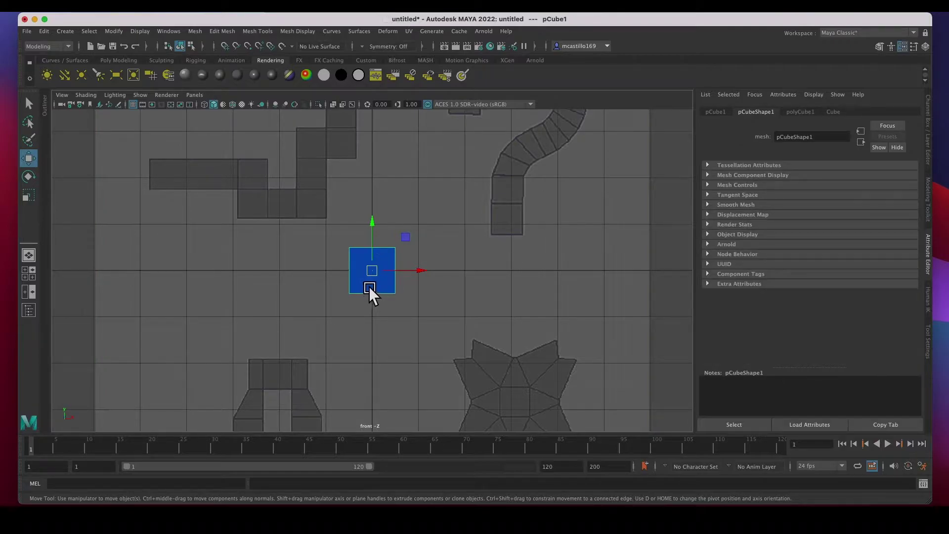
key("r")
left_click_drag(381, 281, 289, 206)
key("w")
key("r")
key("e")
key("w")
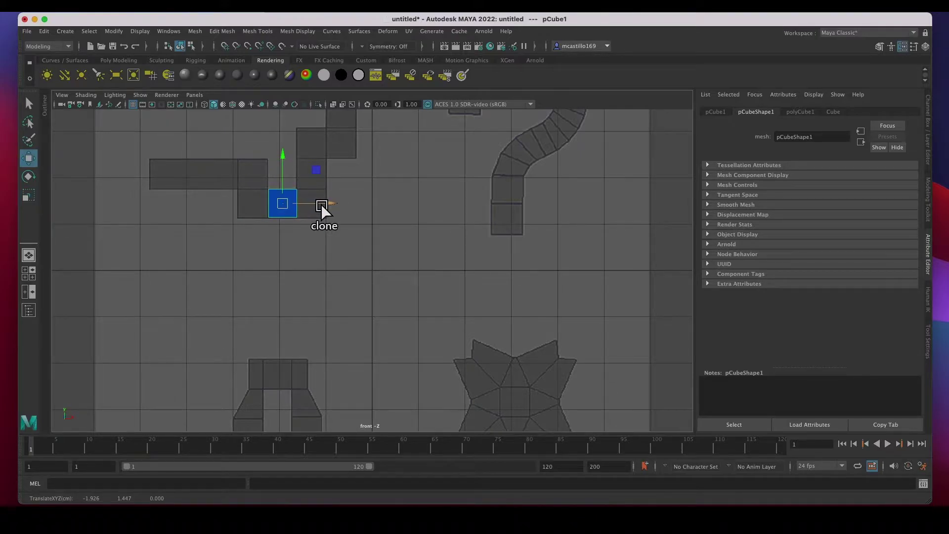
- Clone the cube onto the question mark's base, the arch's top middle block and the star's center, and reselect the original cube
mouse_move(318, 205)
left_mouse_down("shift")
mouse_move(544, 221)
mouse_move(509, 223)
mouse_move(523, 409)
mouse_move(286, 378)
left_mouse_up("shift")
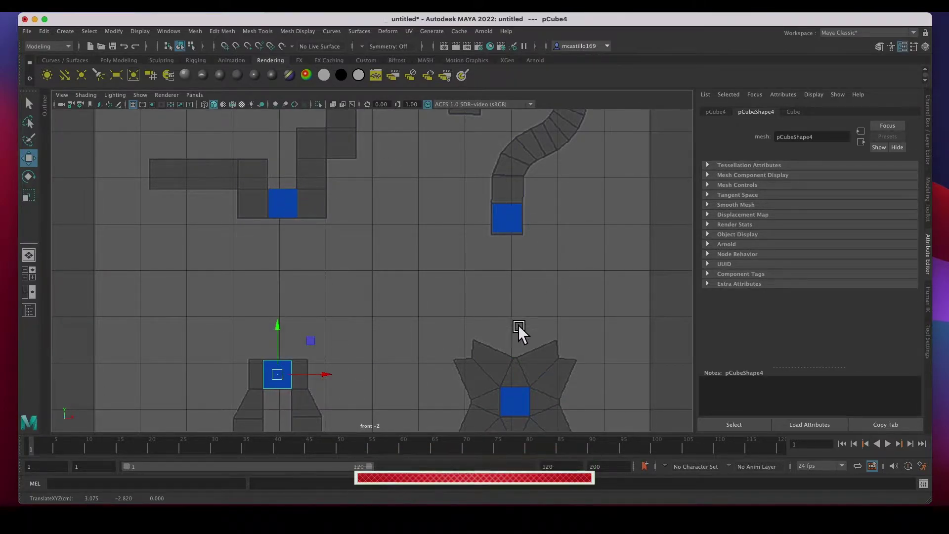
left_click(521, 212)
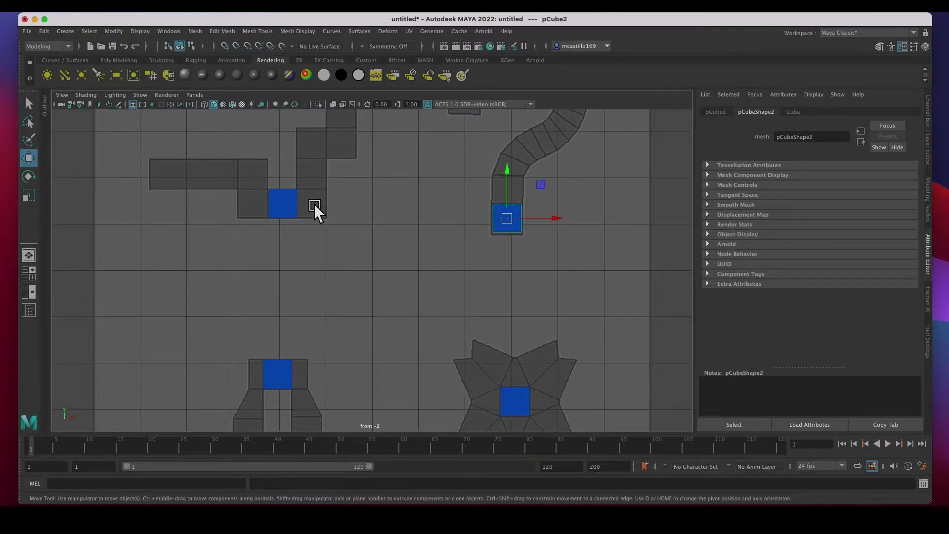
left_click(299, 207)
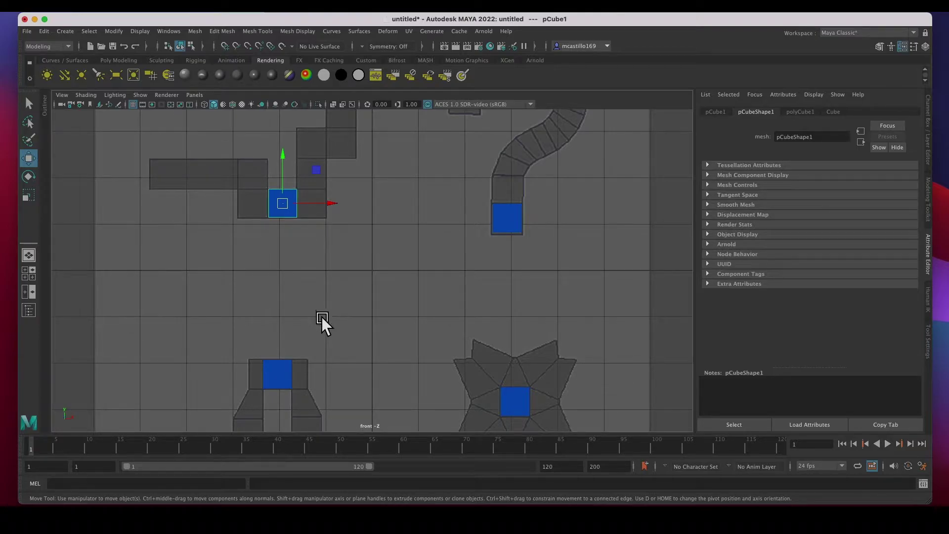
- Save the scene as Extrude 2.mb in the project's scenes folder
key("super+shift+s")
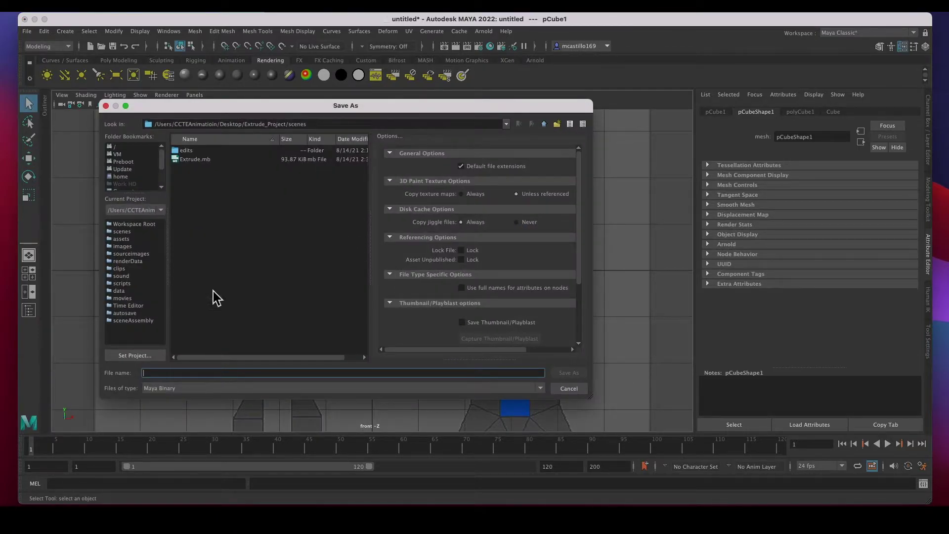
left_click(191, 160)
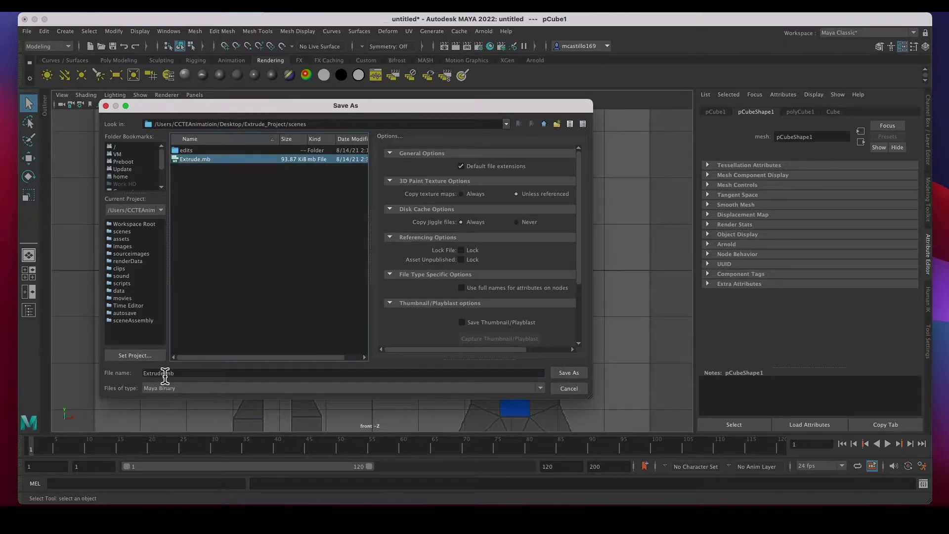
left_click(168, 372)
type("2")
key("Return")
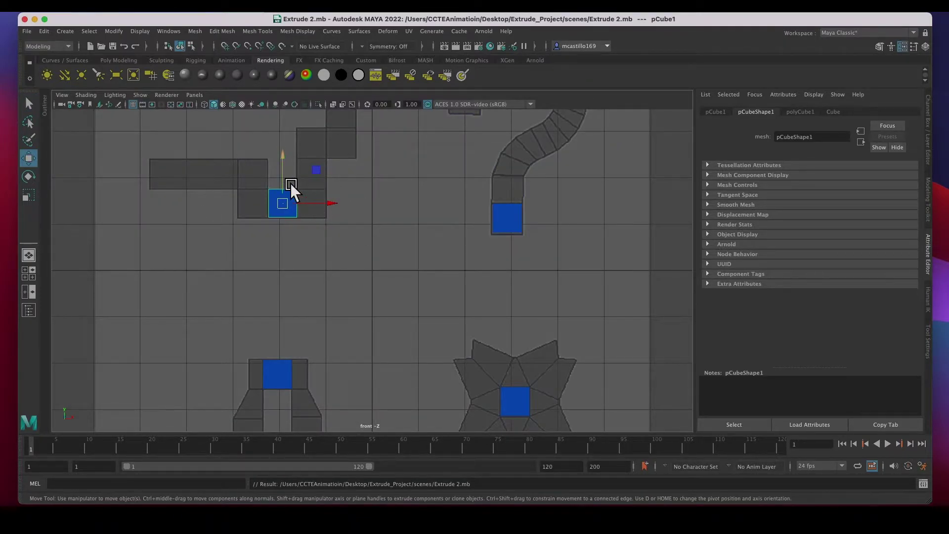
- Set up a side-by-side front and perspective layout with the stepped shape's starting cube framed in both views
scroll(290, 193, "up", 2)
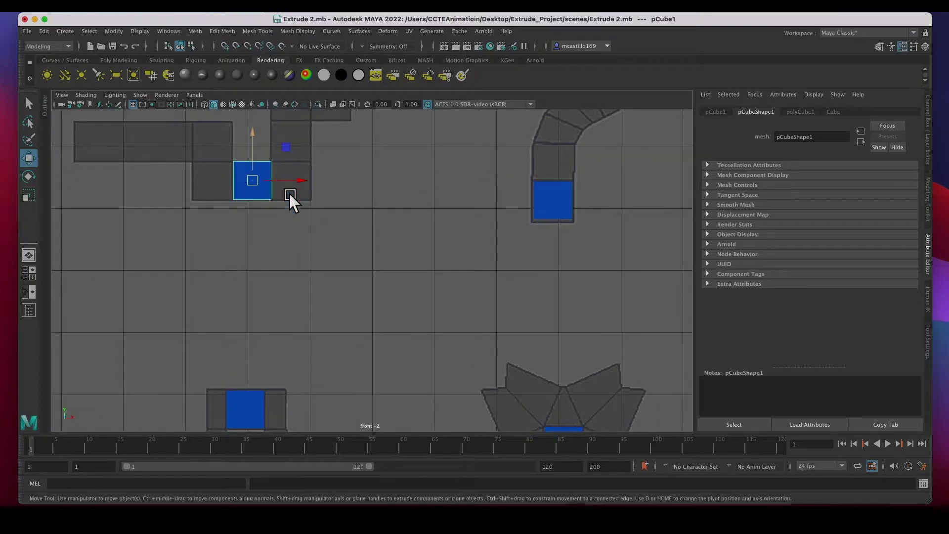
middle_click_drag(281, 188, 321, 256, "alt")
middle_click_drag(389, 340, 354, 333, "alt")
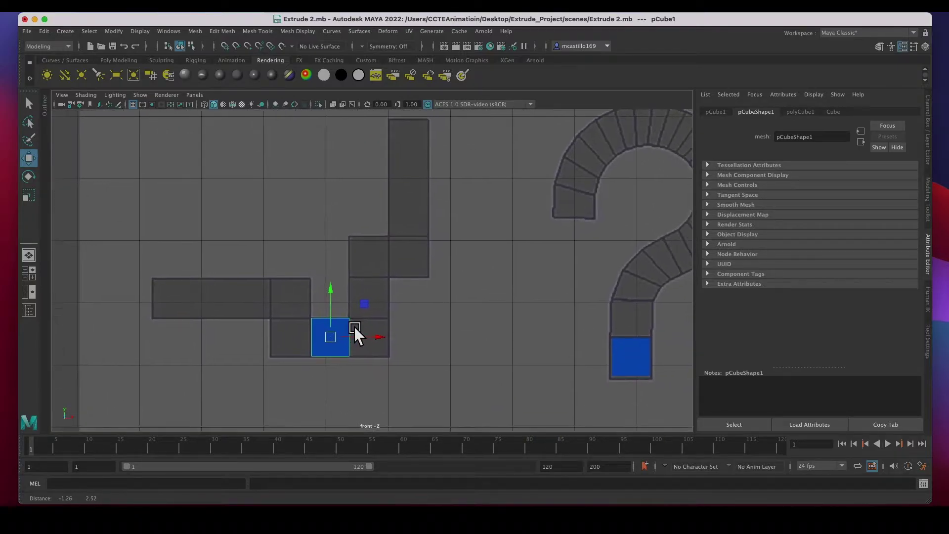
scroll(354, 334, "up", 2)
middle_click_drag(360, 296, 362, 331, "alt")
left_click_drag(334, 381, 333, 381)
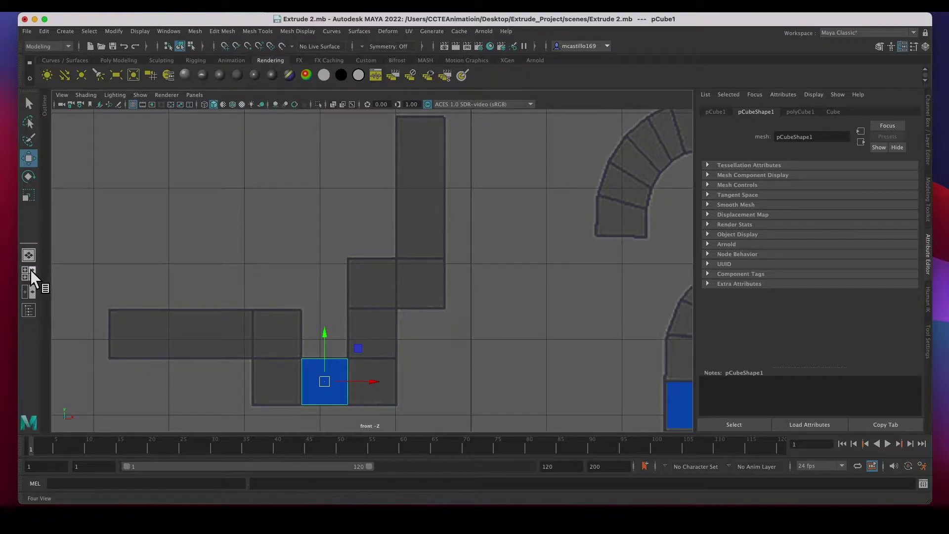
key("space")
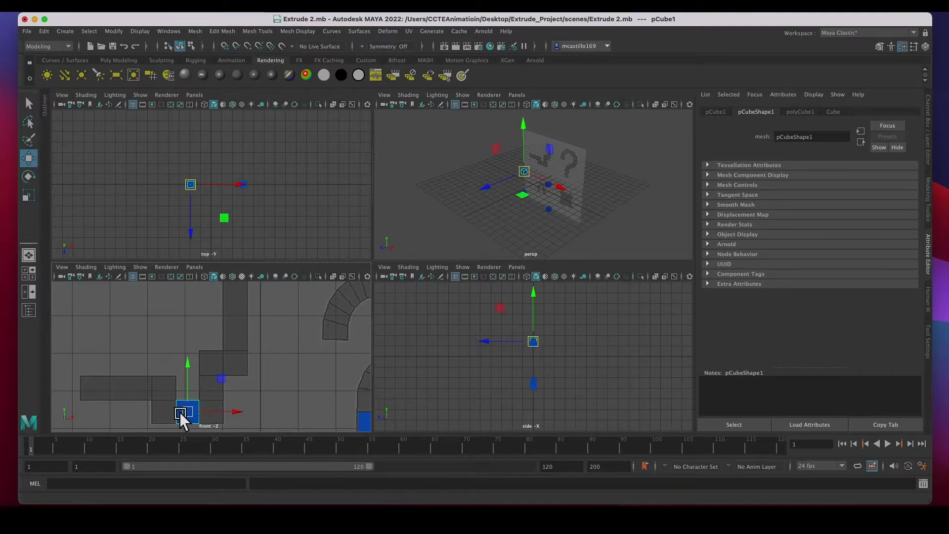
key("f")
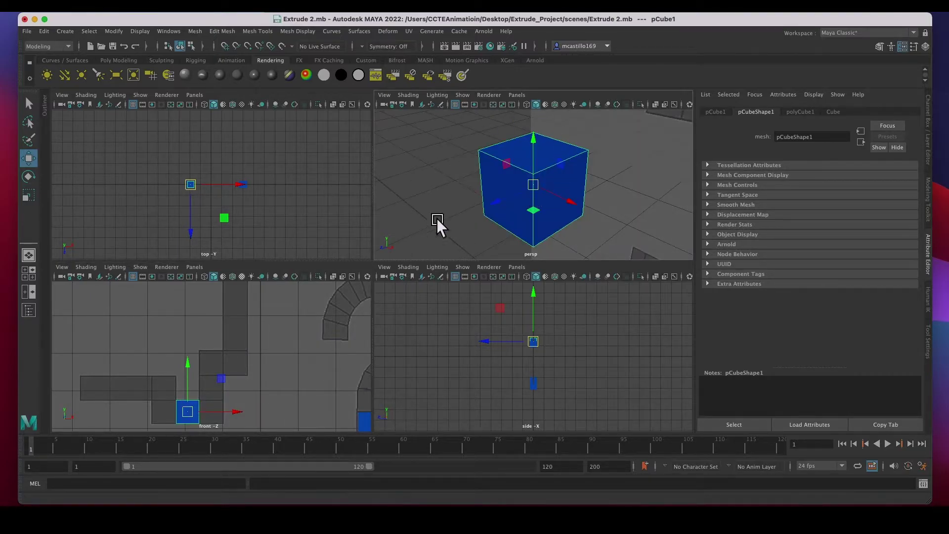
key("f")
scroll(210, 373, "down", 5)
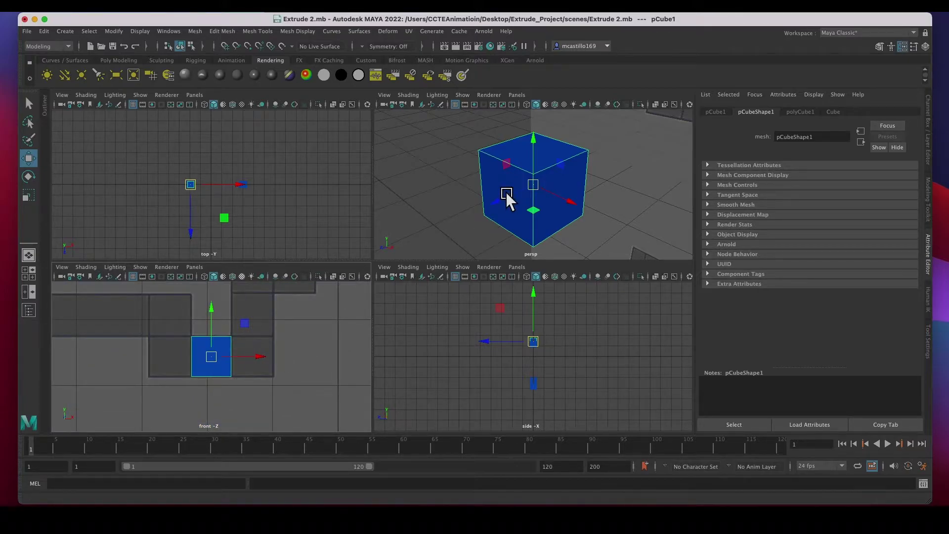
left_click(31, 294)
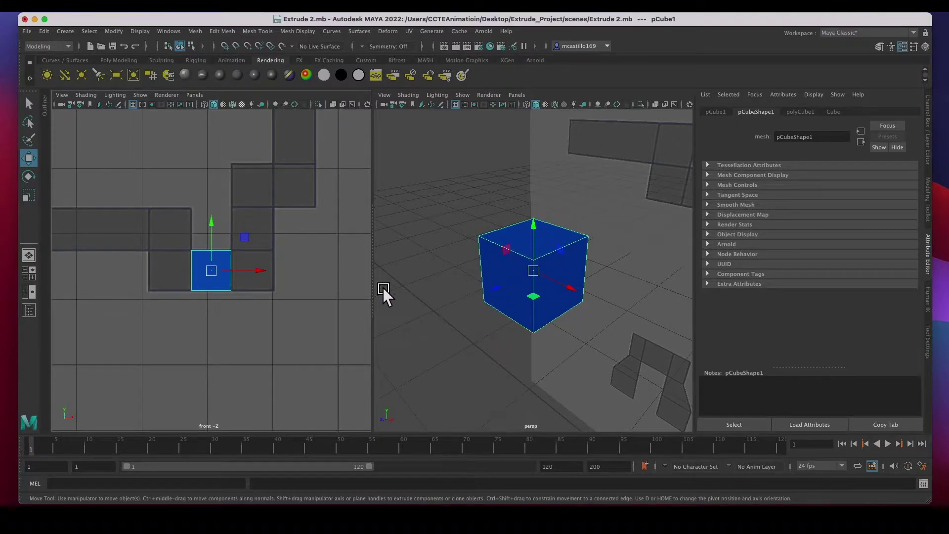
- Switch the cube to face selection and extrude its +X side face by one reference block, to about X -0.986
right_click(525, 230)
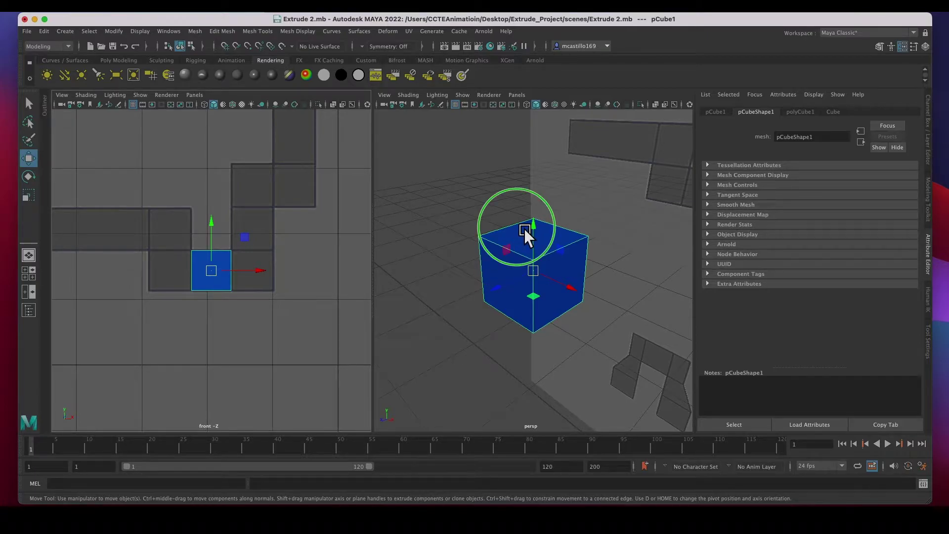
right_click(524, 240)
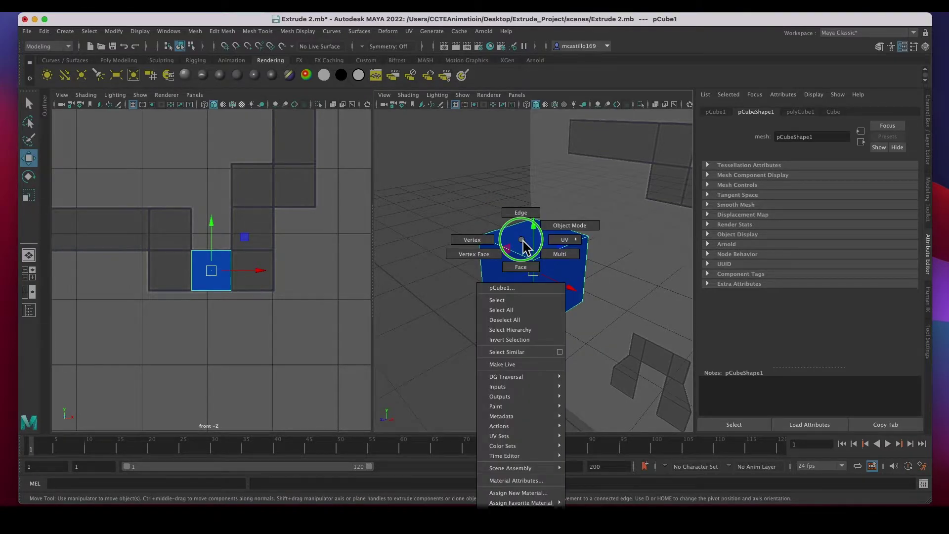
right_click_drag(526, 246, 527, 268)
left_click(529, 272)
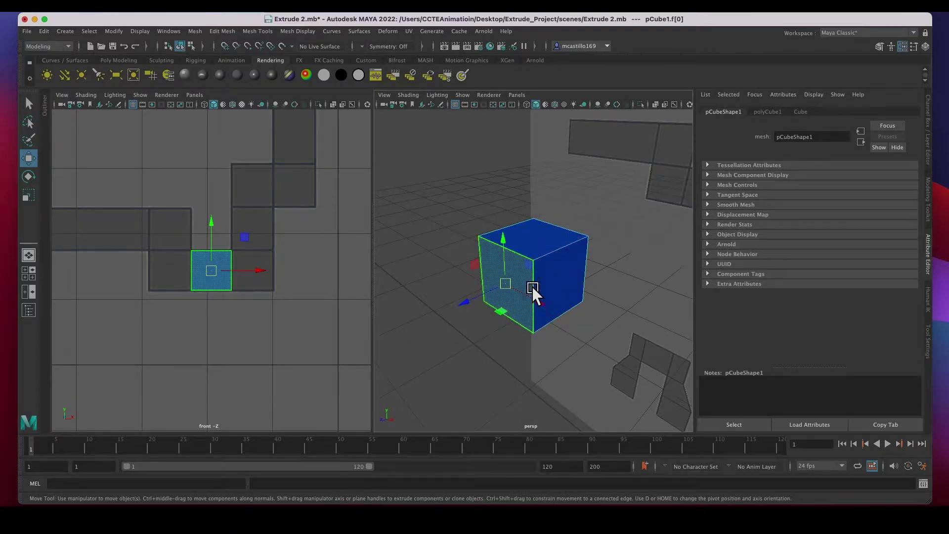
left_click(571, 277)
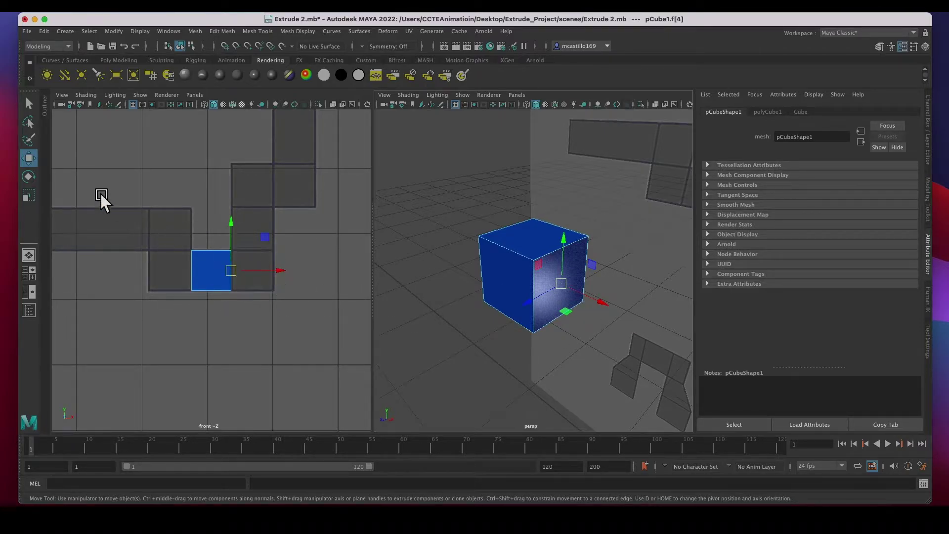
left_click(32, 176)
left_click(34, 163)
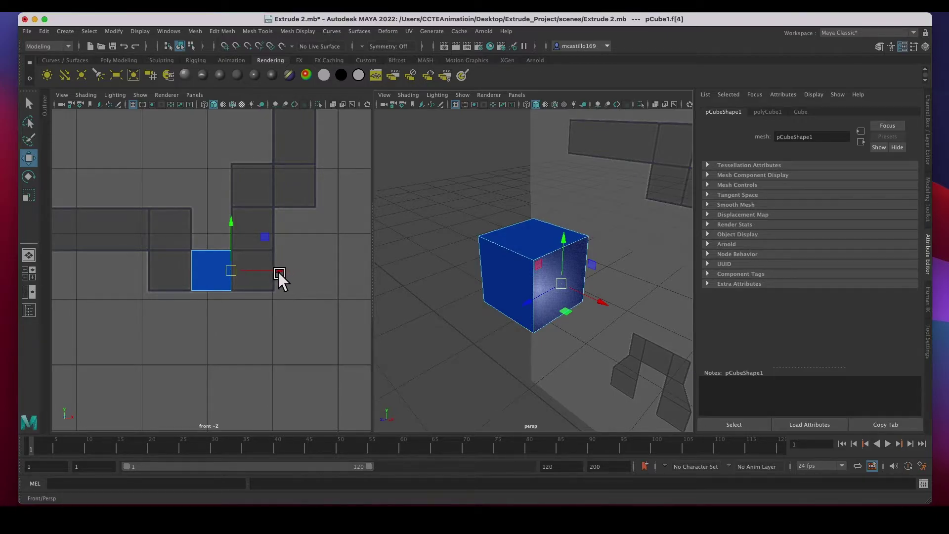
left_click_drag(270, 273, 312, 274, "shift")
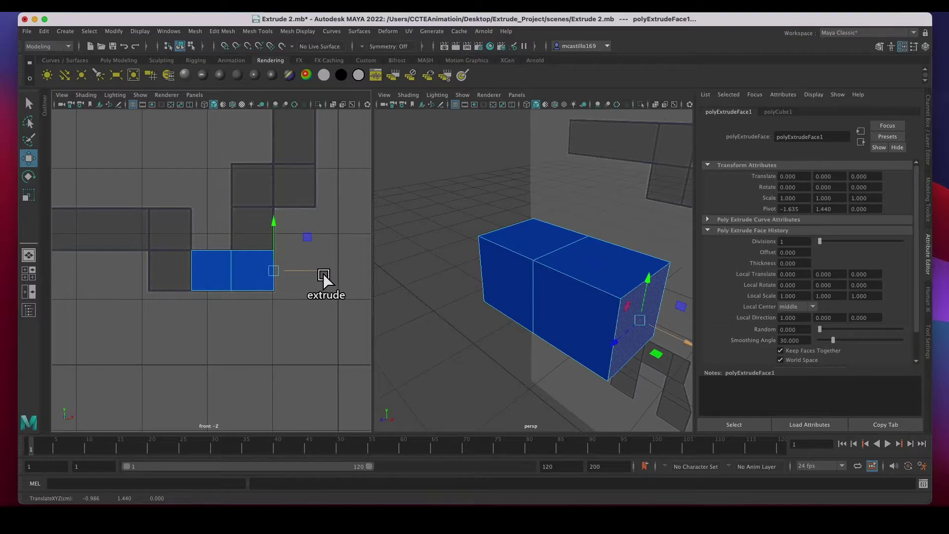
- Extrude the new block's top face upward twice, one reference block each time, following the stepped shape
left_click(600, 263)
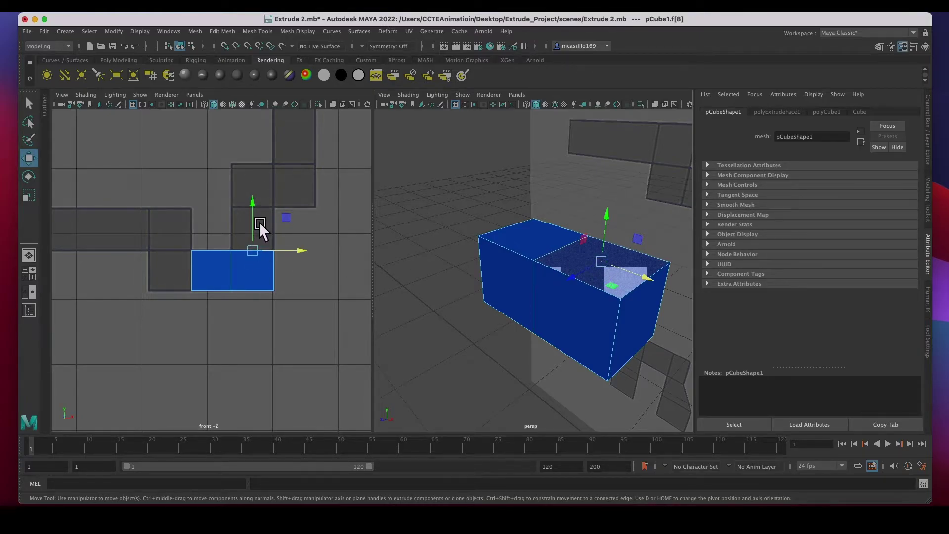
left_click_drag(261, 229, 265, 187, "shift")
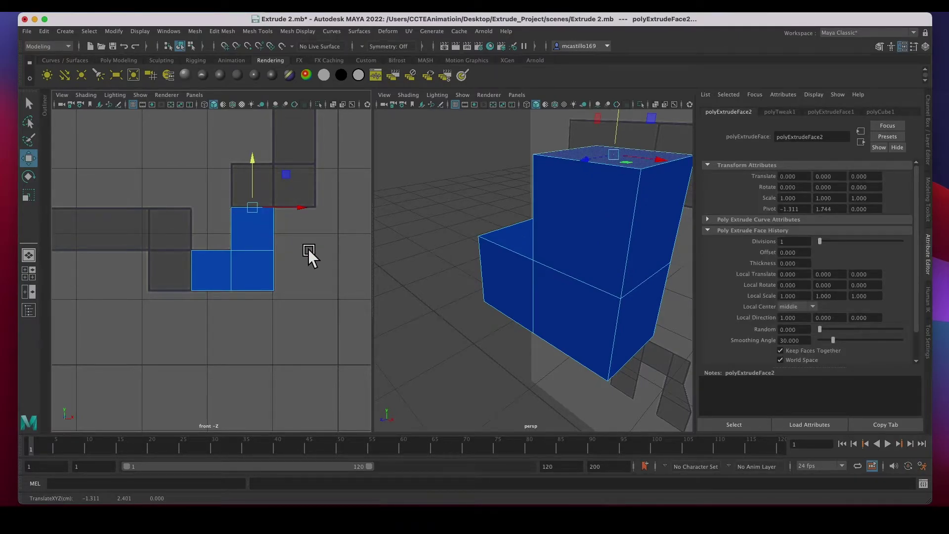
middle_click_drag(303, 229, 291, 318, "alt")
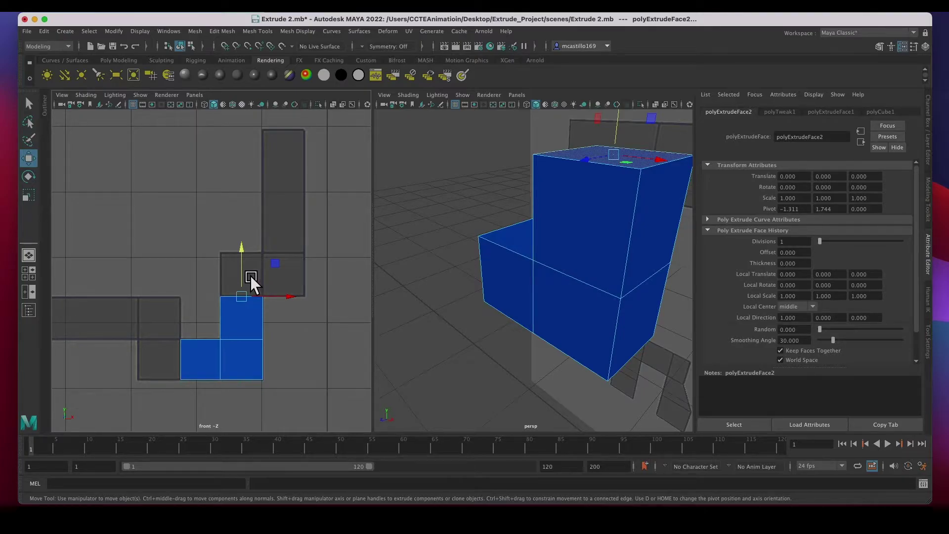
left_click_drag(250, 276, 252, 231, "shift")
left_click(259, 254, "shift")
- Extrude the top block's +X face to about X -0.344, and extrude the new block's top face up to about Y 4.947
scroll(609, 226, "down", 5)
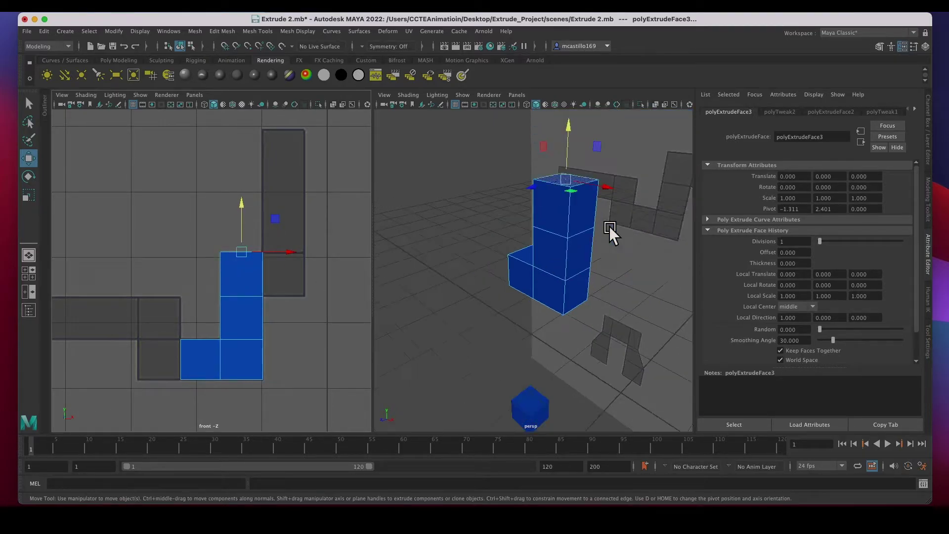
left_click(588, 213)
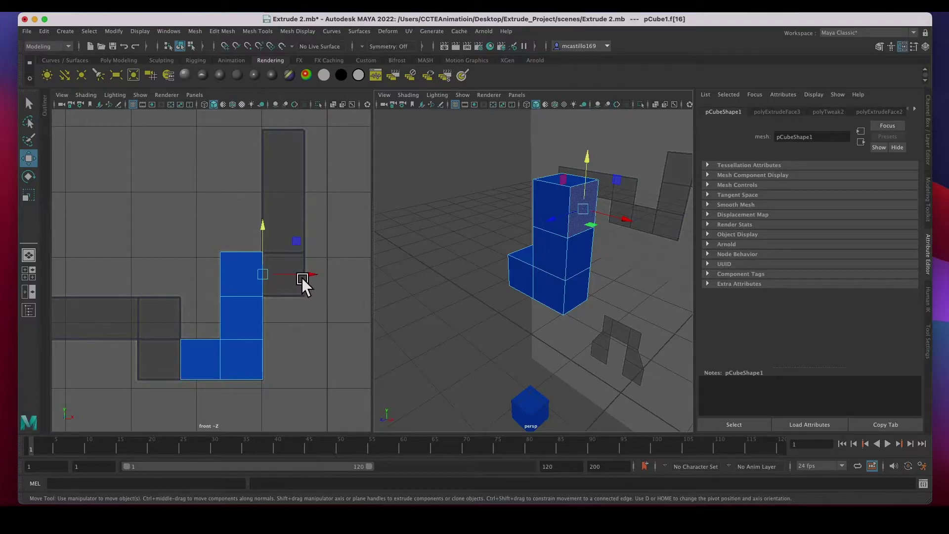
left_click_drag(296, 279, 339, 278, "shift")
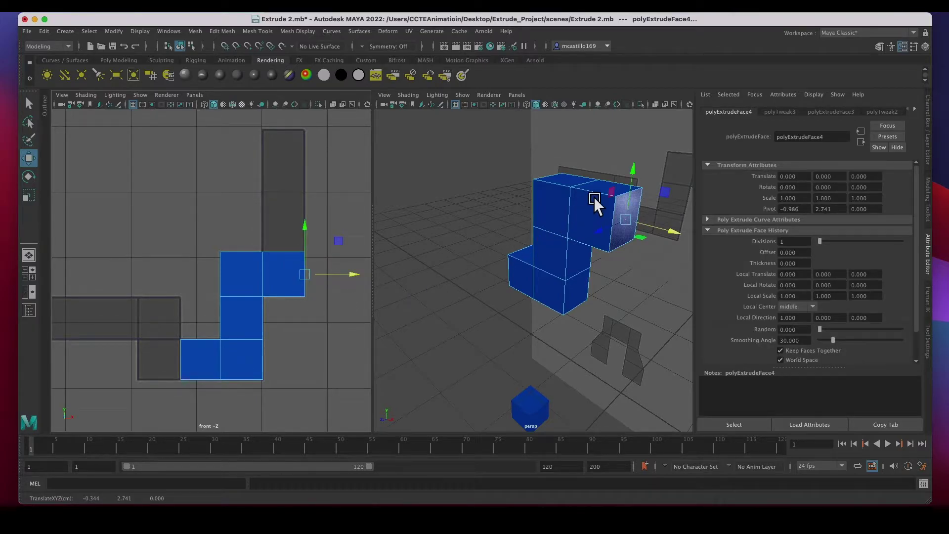
left_click(612, 186)
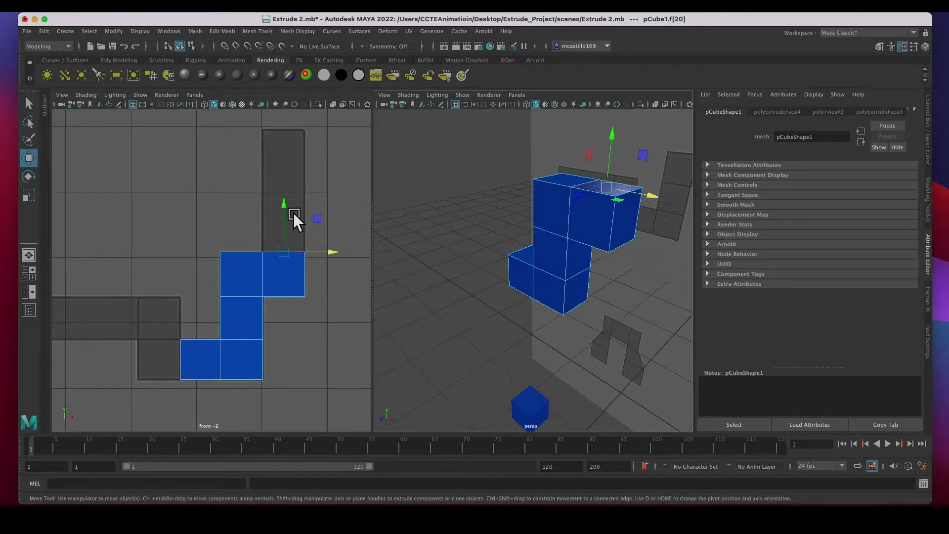
left_click_drag(293, 231, 291, 114, "shift")
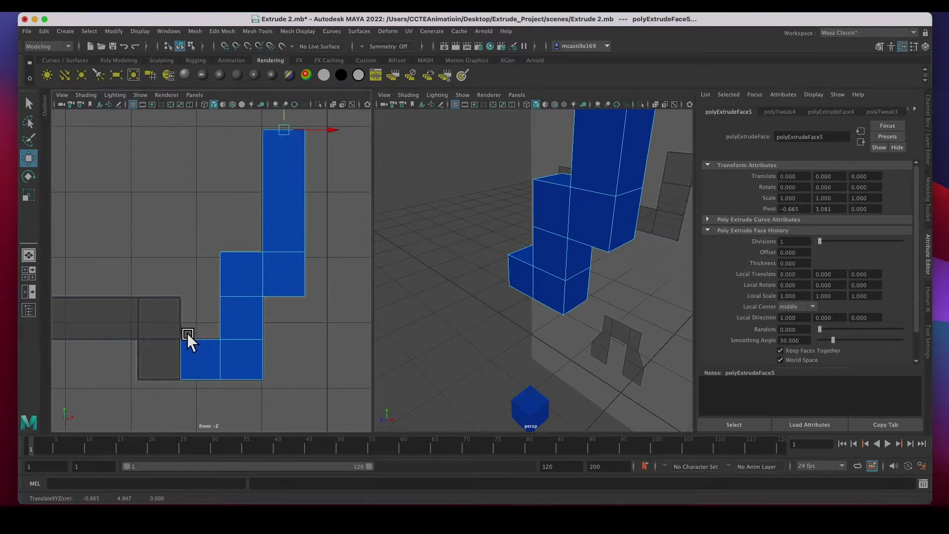
- Extrude the stepped shape's bottom -X side face outward by one reference block
middle_click_drag(157, 343, 239, 285, "alt")
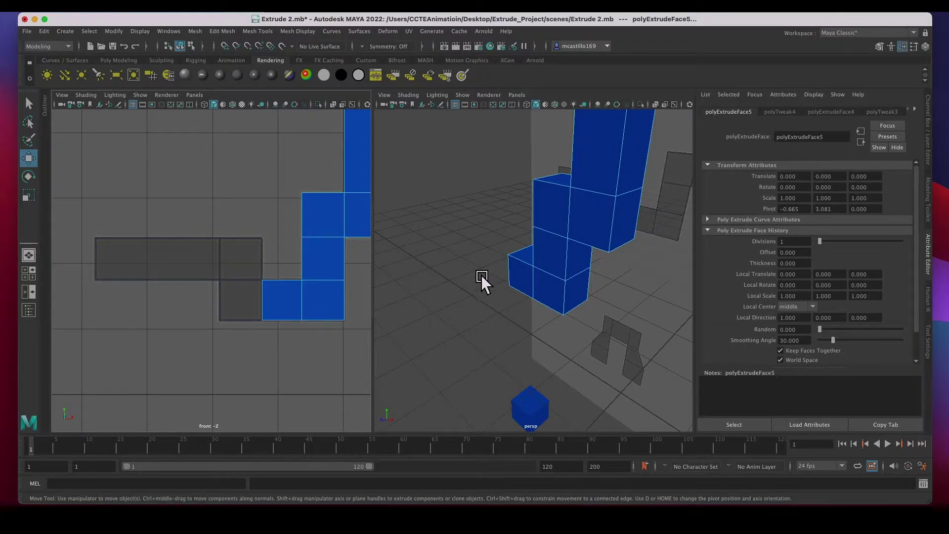
left_click_drag(492, 292, 515, 280, "alt")
left_click(518, 278)
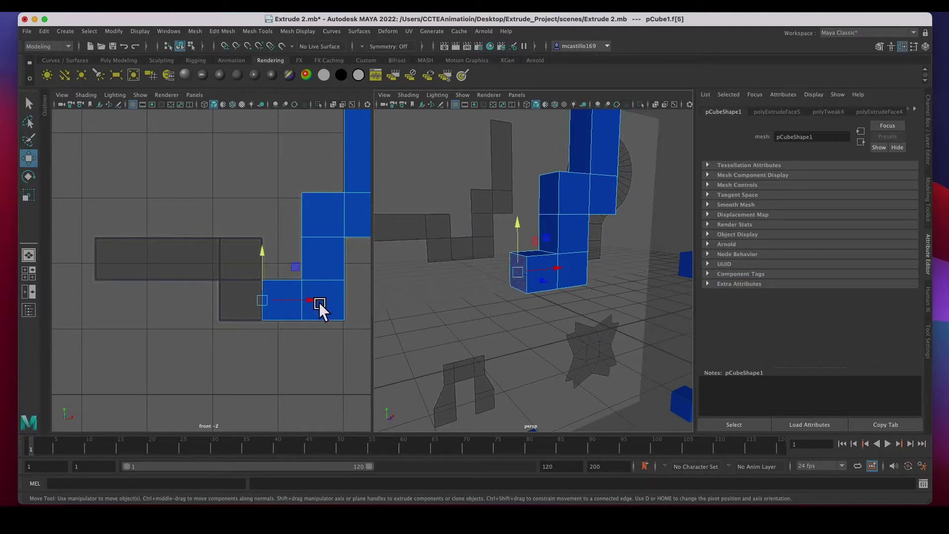
left_click_drag(320, 303, 276, 303, "shift")
- Extrude the new block's top face up to about Y 2.394, and extrude the resulting block's -X face to about X -4.804
left_click(520, 258)
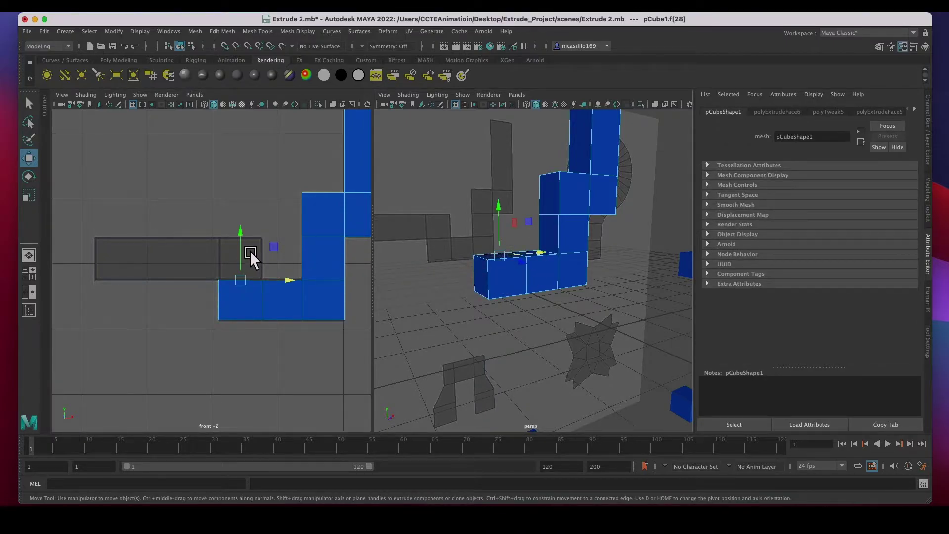
left_click_drag(249, 253, 251, 211, "shift")
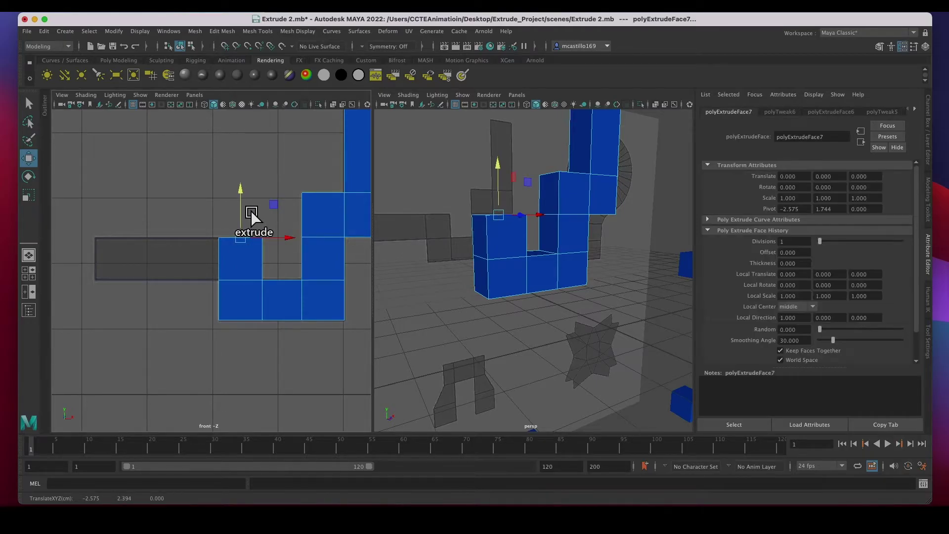
left_click(488, 240)
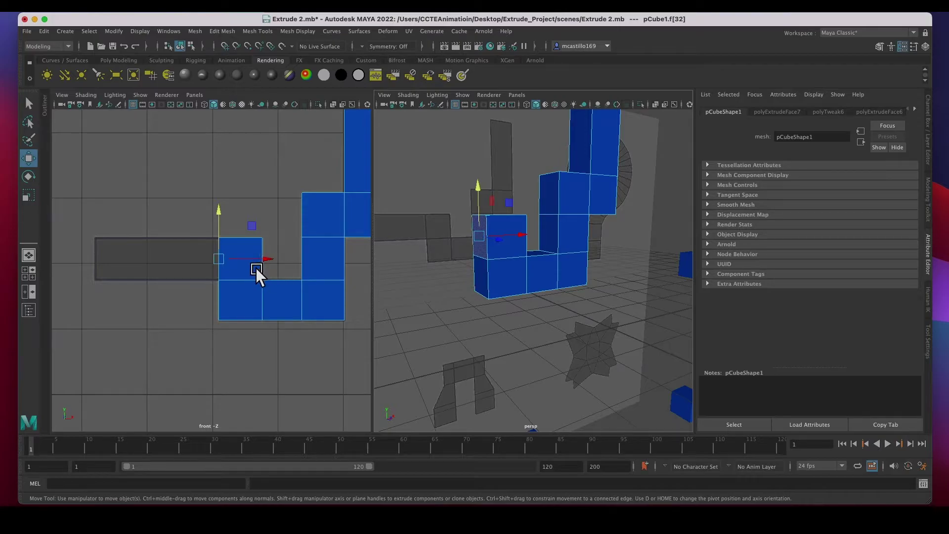
left_click_drag(275, 263, 151, 260, "shift")
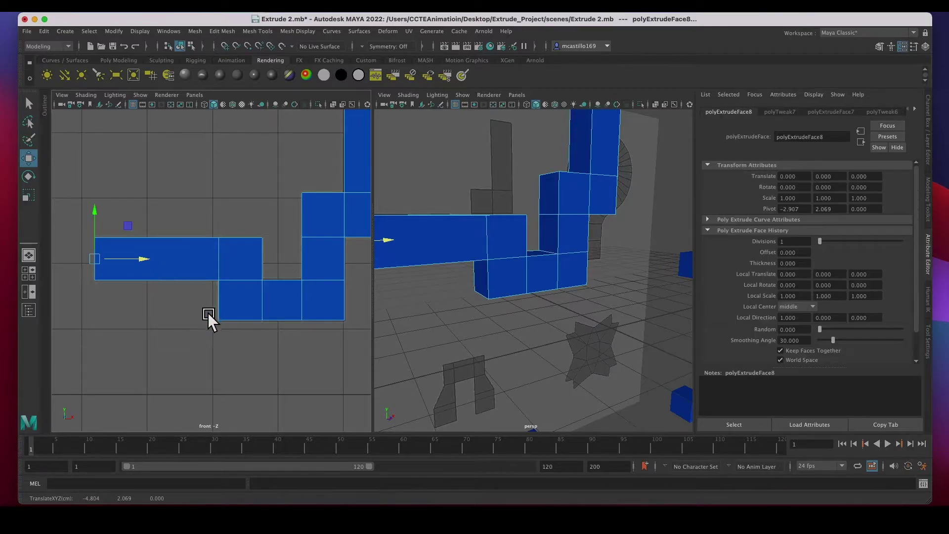
left_click(191, 343)
- Select the arch shape's starting cube and frame it in both the front and perspective views
scroll(300, 282, "down", 3)
scroll(300, 283, "down", 2)
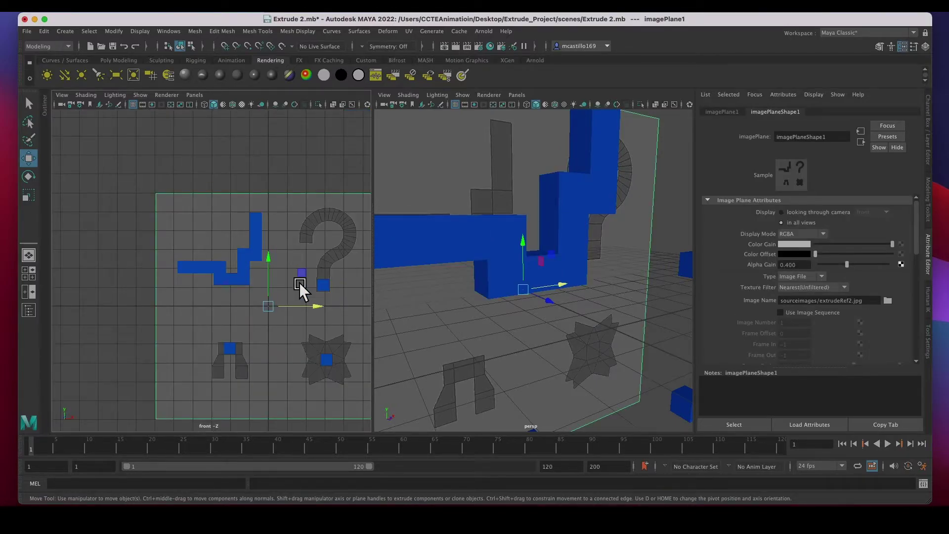
left_click(238, 351)
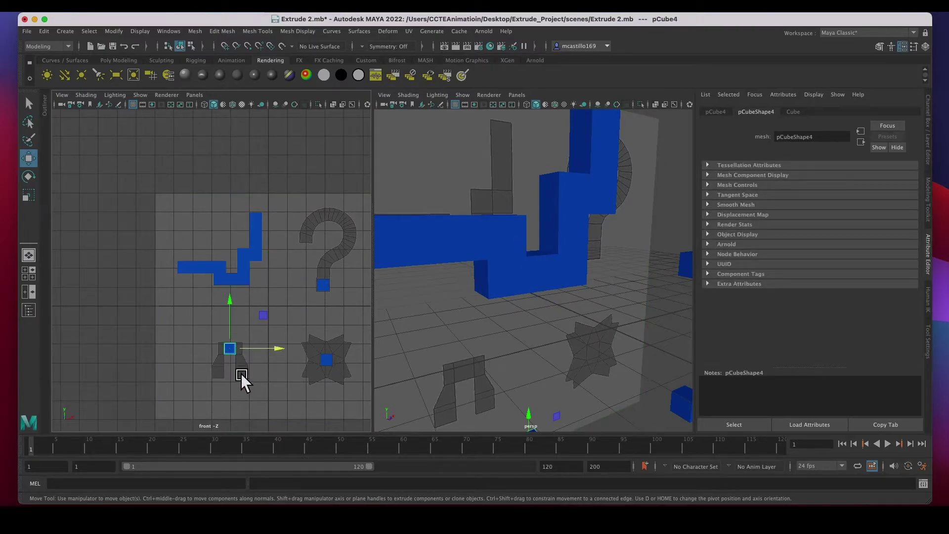
key("f")
scroll(230, 312, "down", 8)
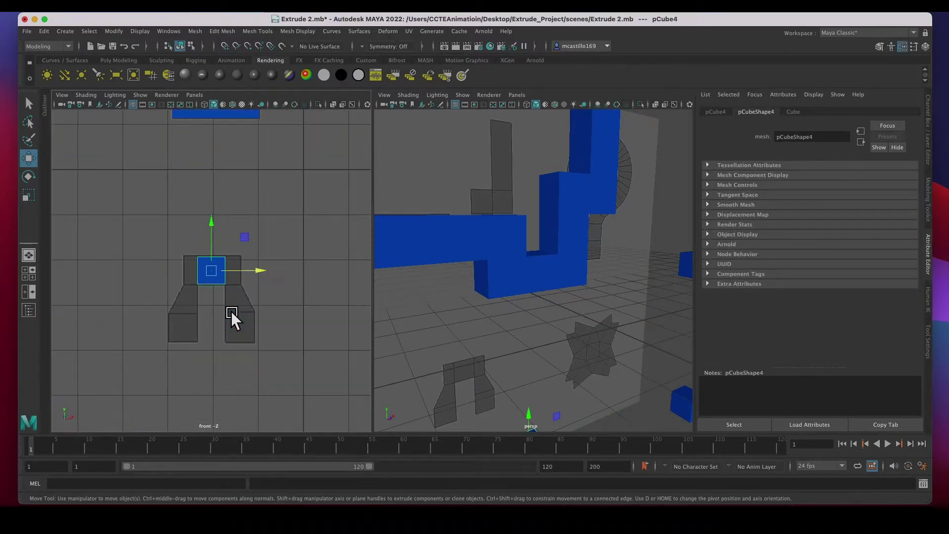
scroll(231, 311, "up", 5)
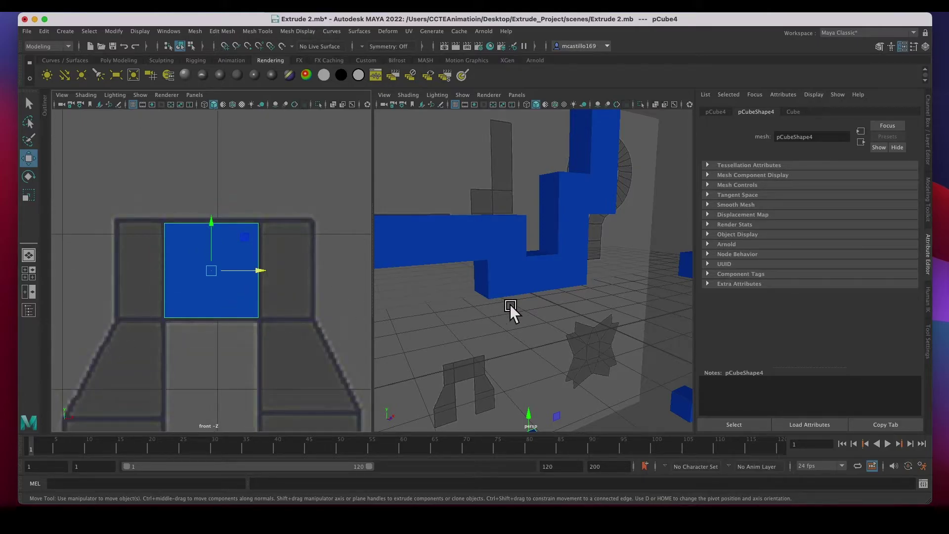
key("f")
scroll(535, 303, "down", 3)
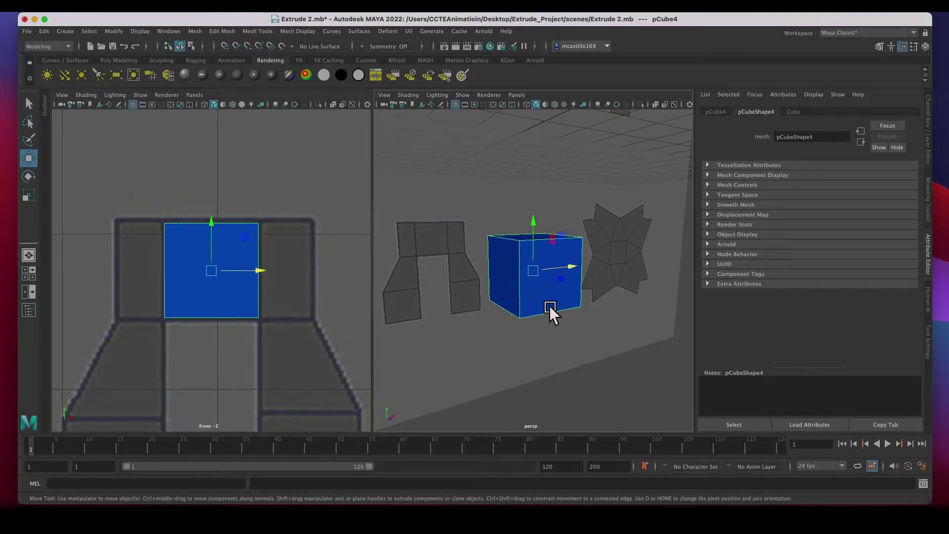
left_click_drag(545, 313, 522, 317, "alt")
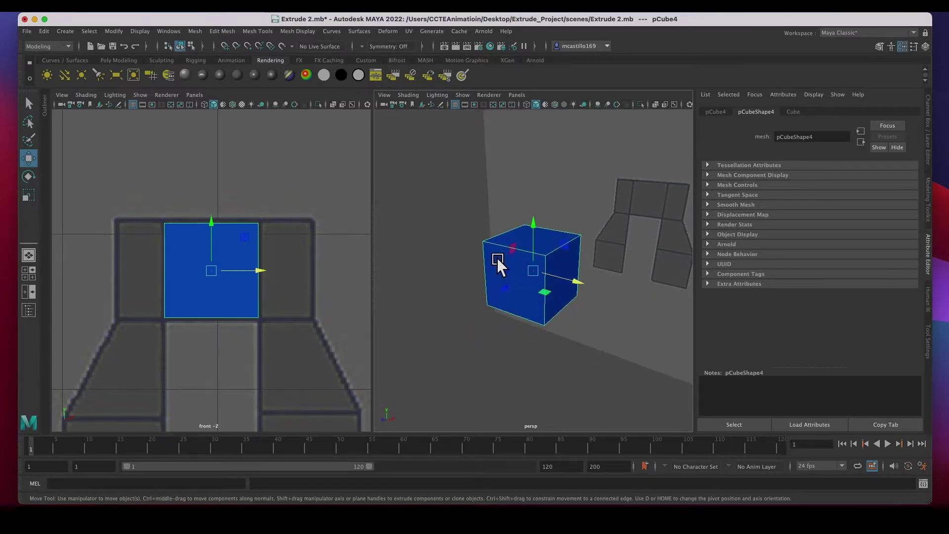
- Switch the arch cube to face selection and extrude both its -X and +X side faces outward with a local Z translation of 0.334
right_click_drag(494, 247, 489, 276)
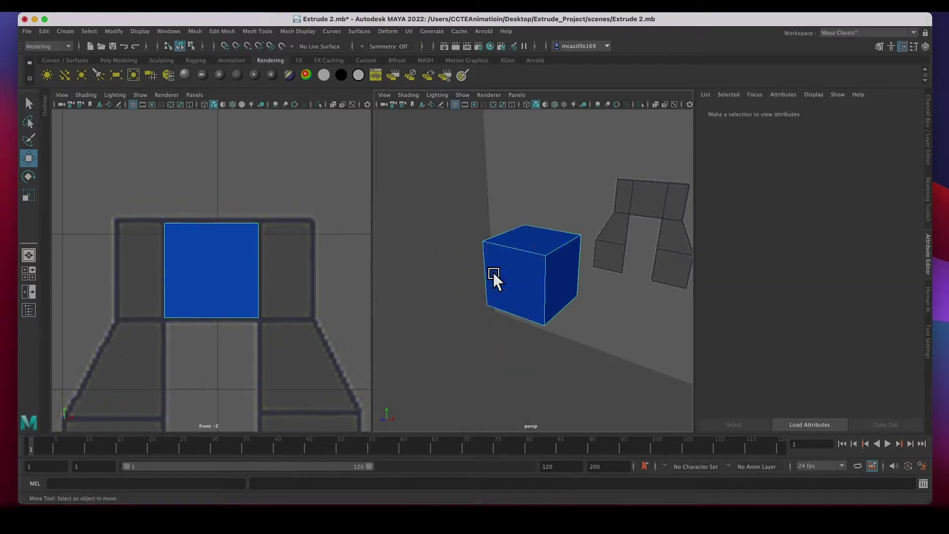
left_click(570, 276)
left_click_drag(481, 277, 562, 276, "alt")
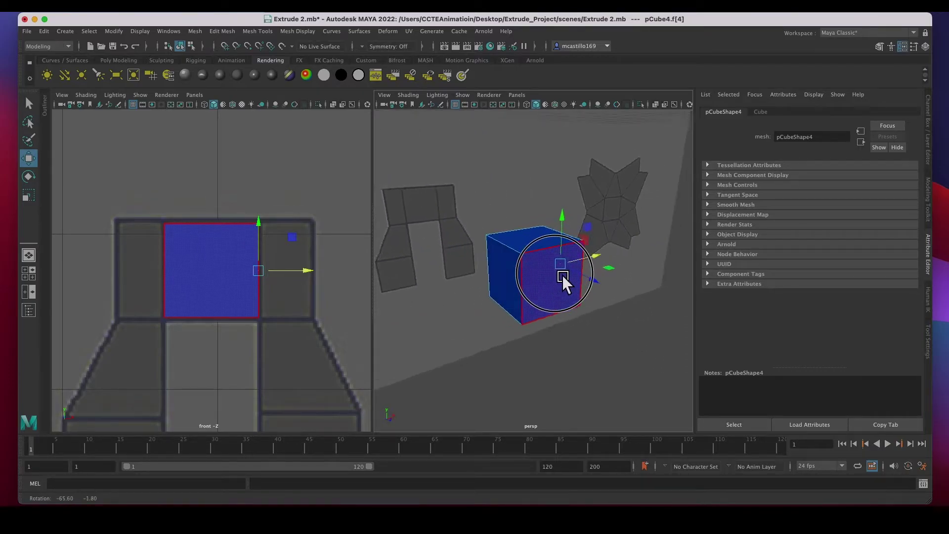
left_click(511, 273, "shift")
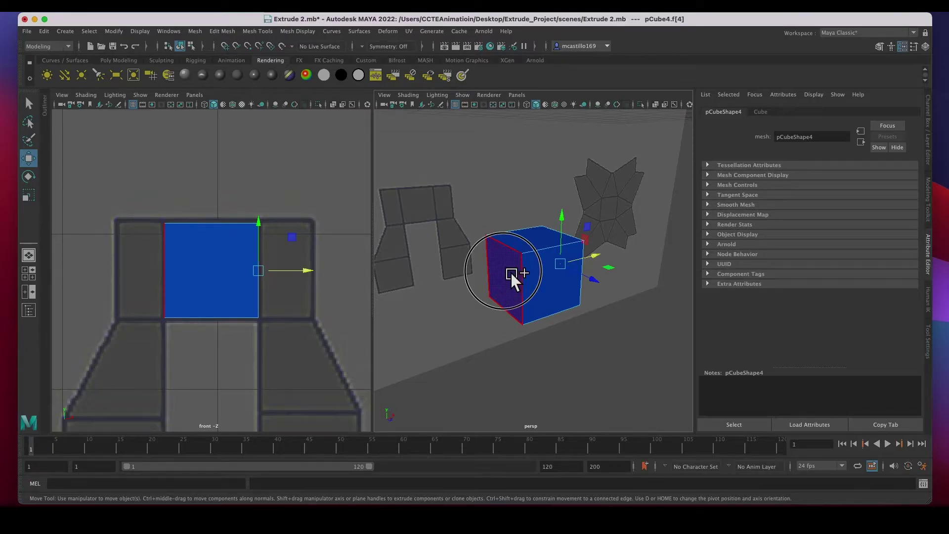
left_click_drag(571, 363, 480, 345, "alt")
left_click_drag(568, 351, 549, 350, "alt")
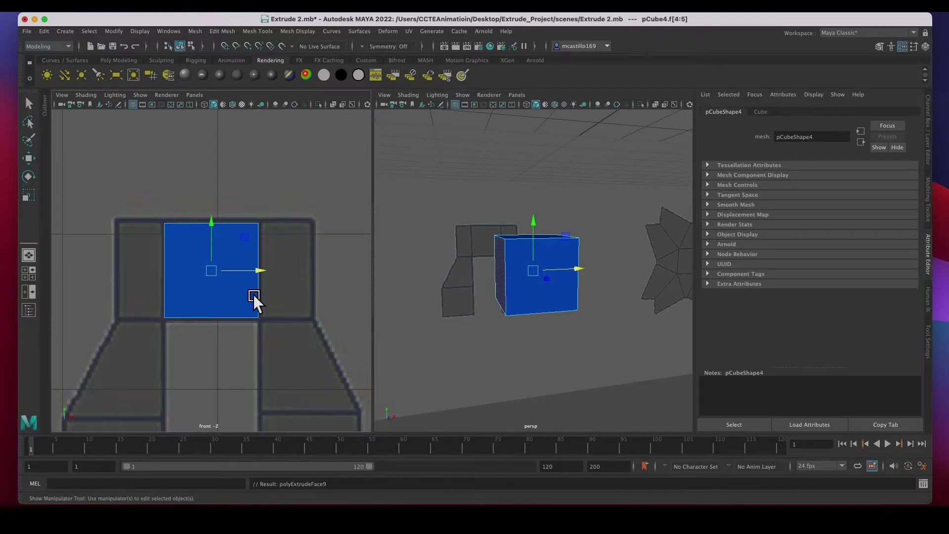
key("ctrl+e")
key("ctrl+e")
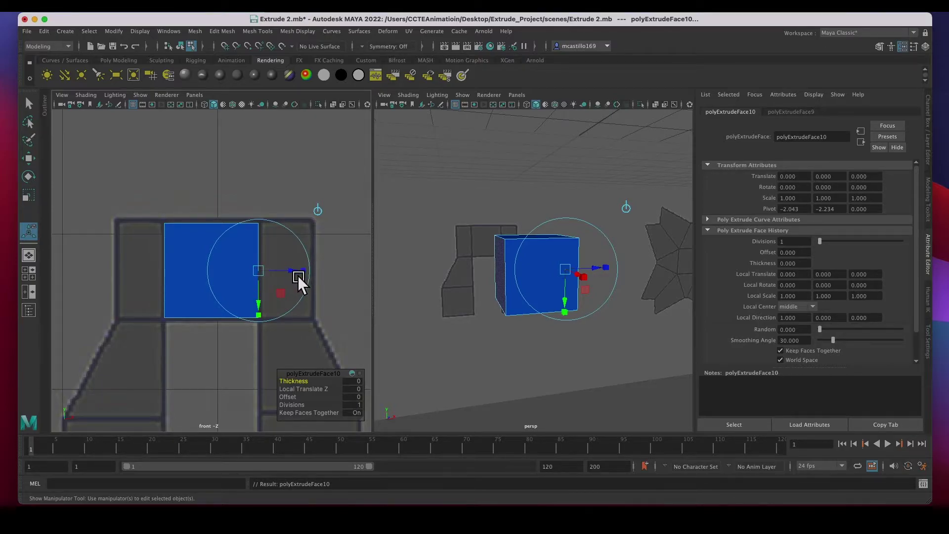
left_click_drag(297, 273, 350, 274)
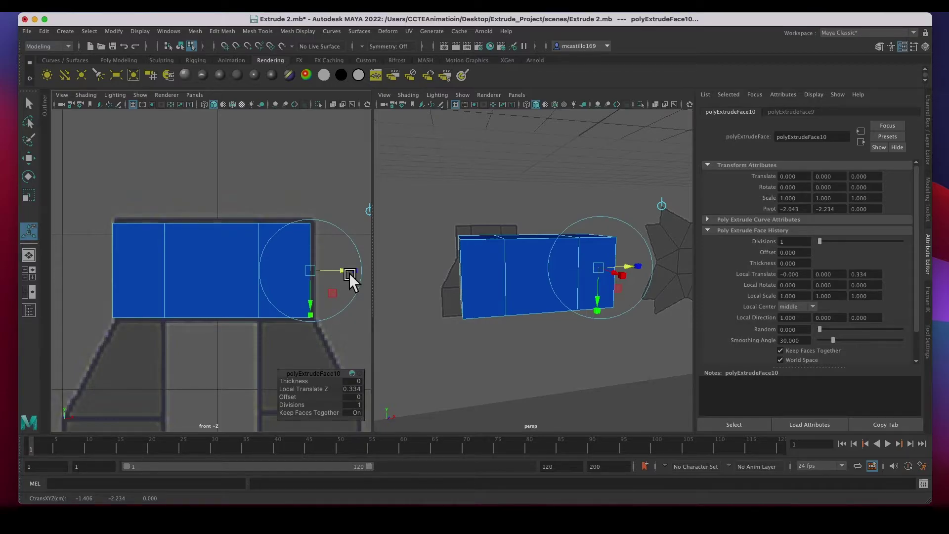
left_click(292, 182)
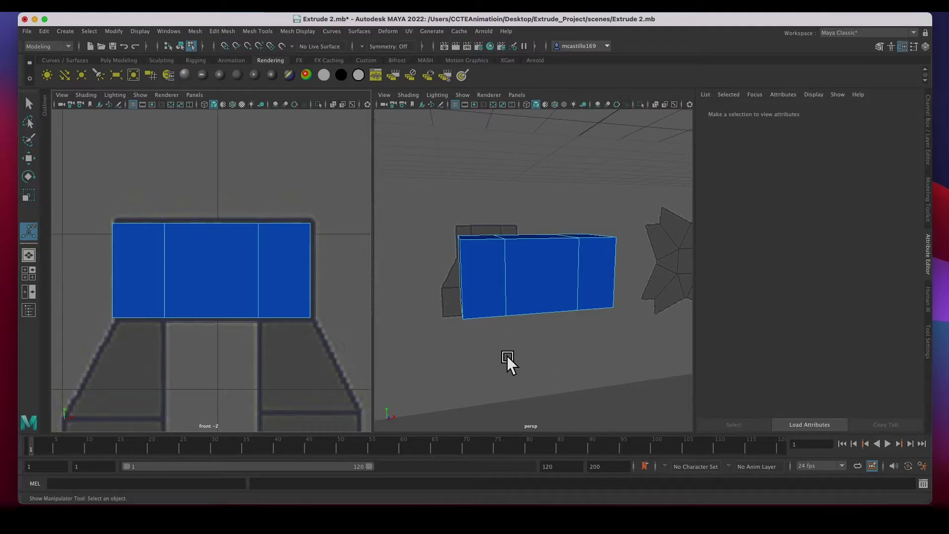
- Extrude the bottom faces of the arch's two outer blocks together down to about Y -3.158
left_click_drag(529, 356, 539, 316, "alt")
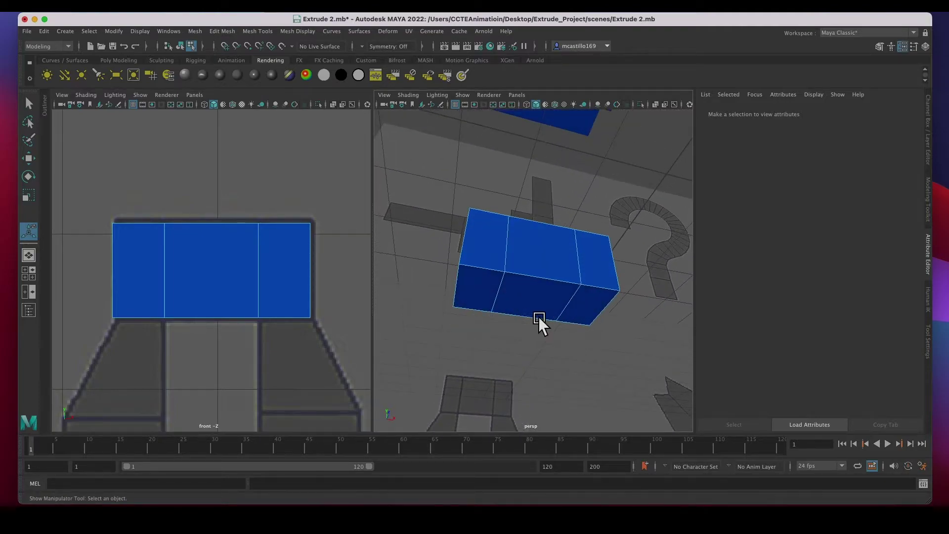
left_click(593, 312)
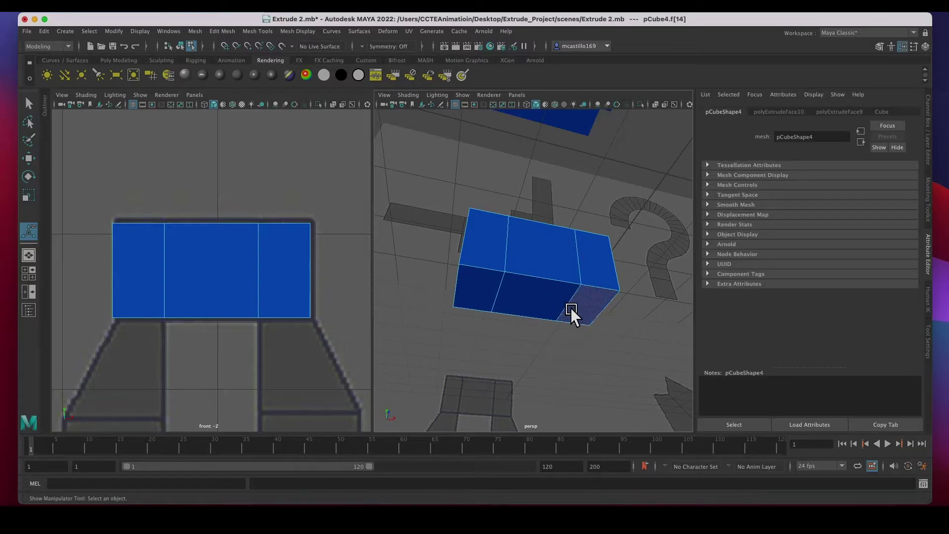
left_click(487, 293, "shift")
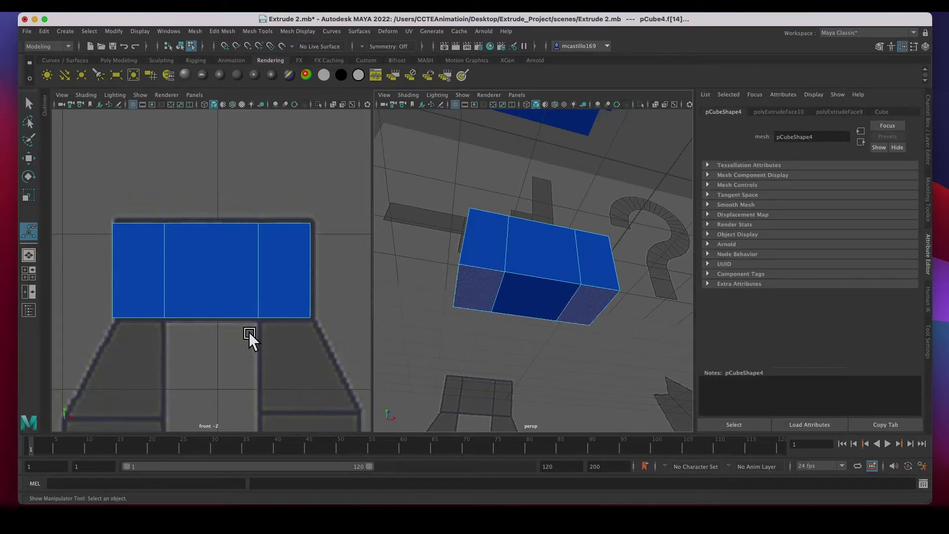
middle_click_drag(241, 344, 249, 273, "alt")
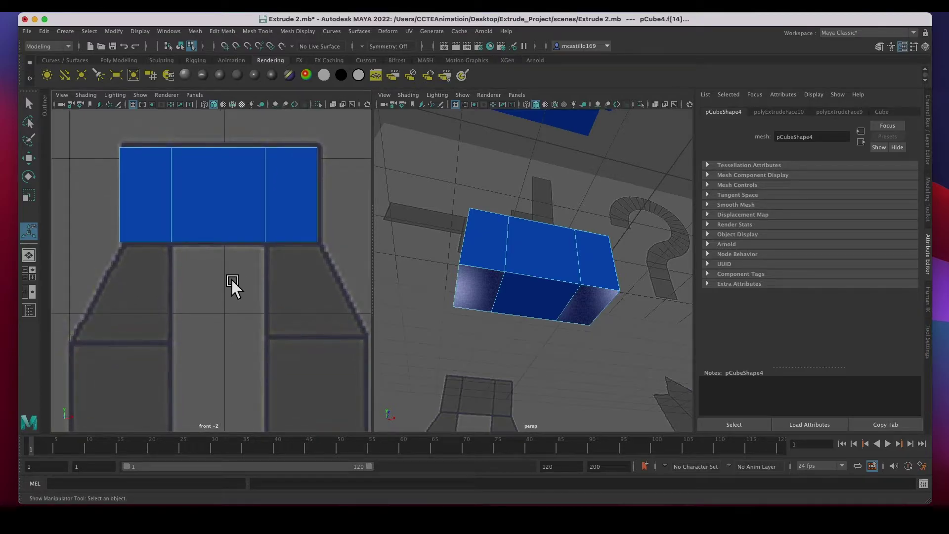
scroll(231, 279, "down", 5)
scroll(232, 280, "up", 5)
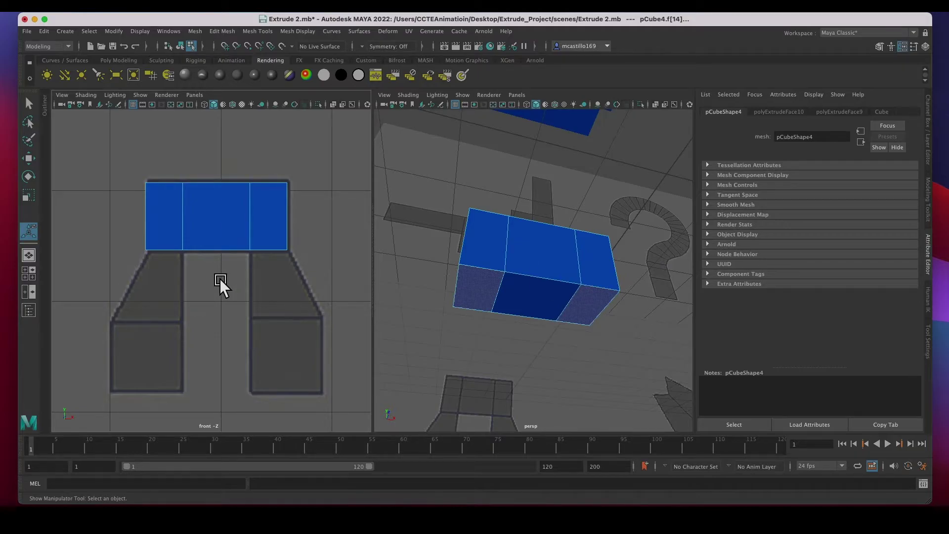
key("w")
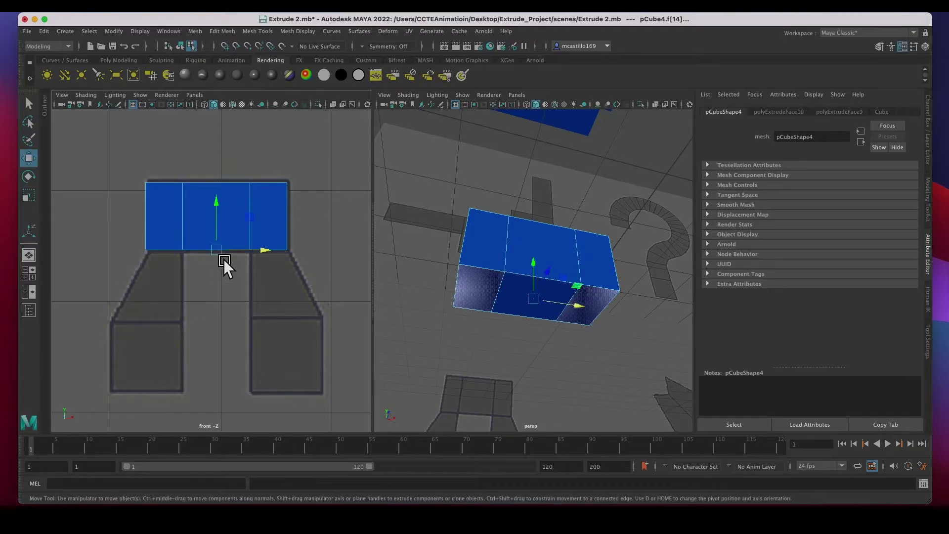
left_click_drag(223, 211, 220, 276, "shift")
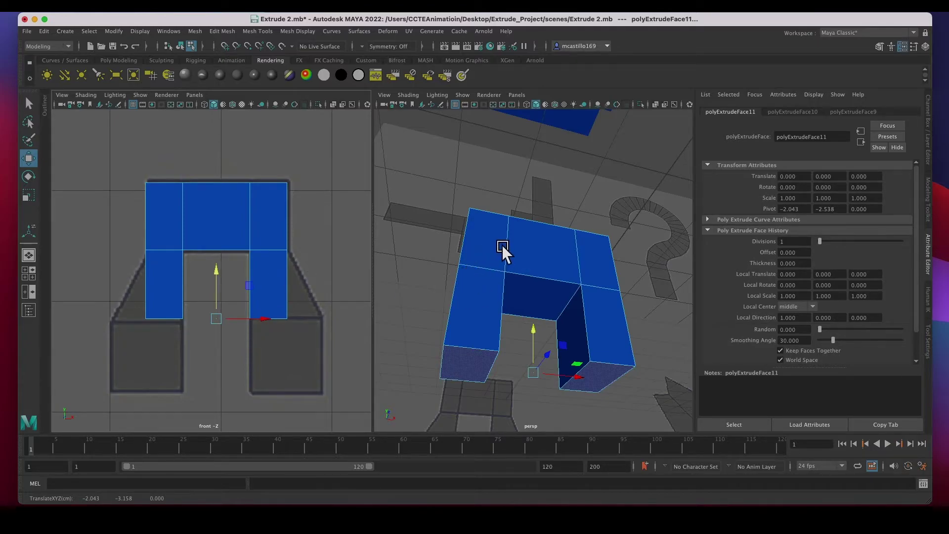
- Switch the arch to vertex selection and select the outer bottom corner vertices of both legs in the front view
right_click(262, 249)
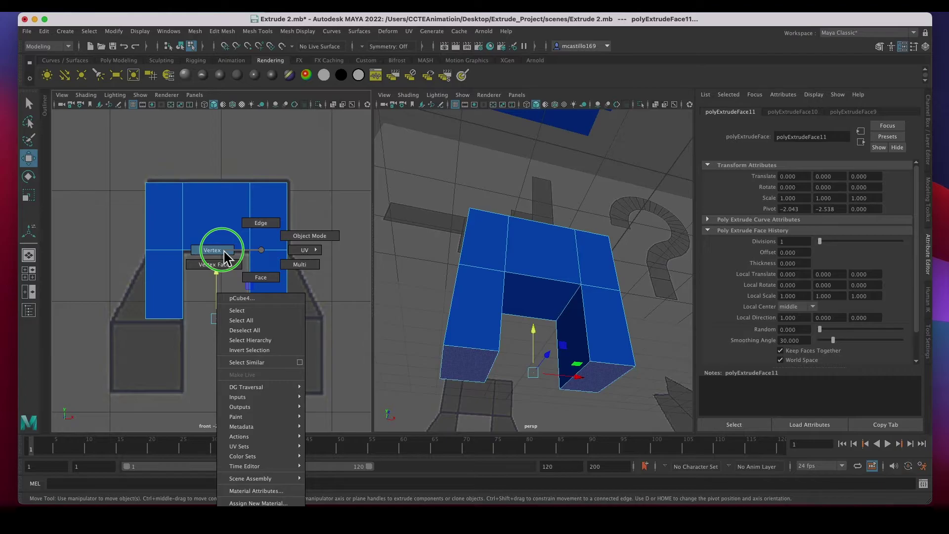
left_click(223, 251)
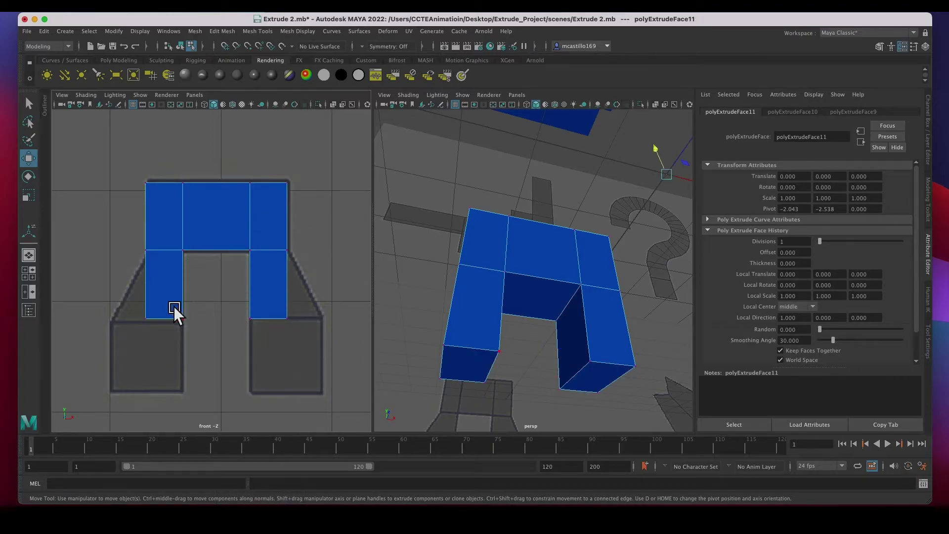
left_click_drag(127, 298, 163, 347)
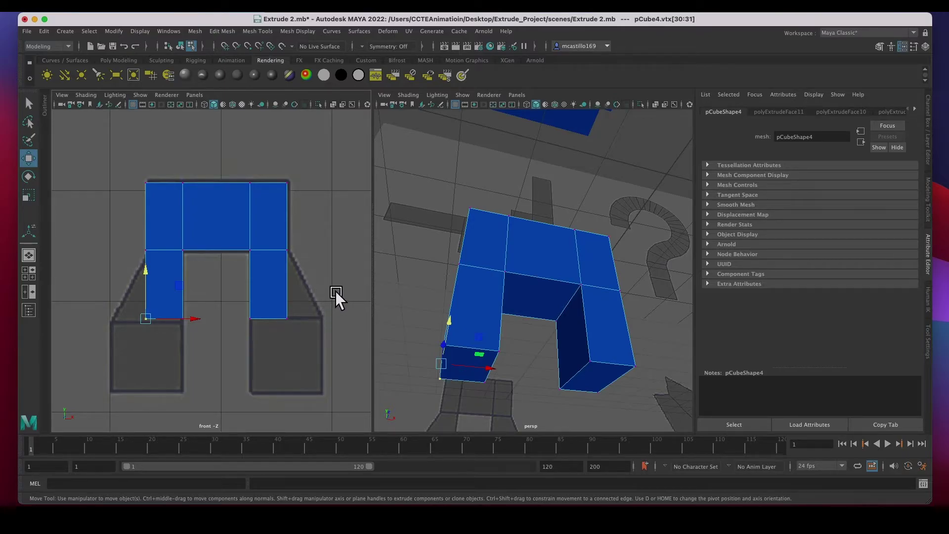
left_click_drag(322, 287, 281, 351)
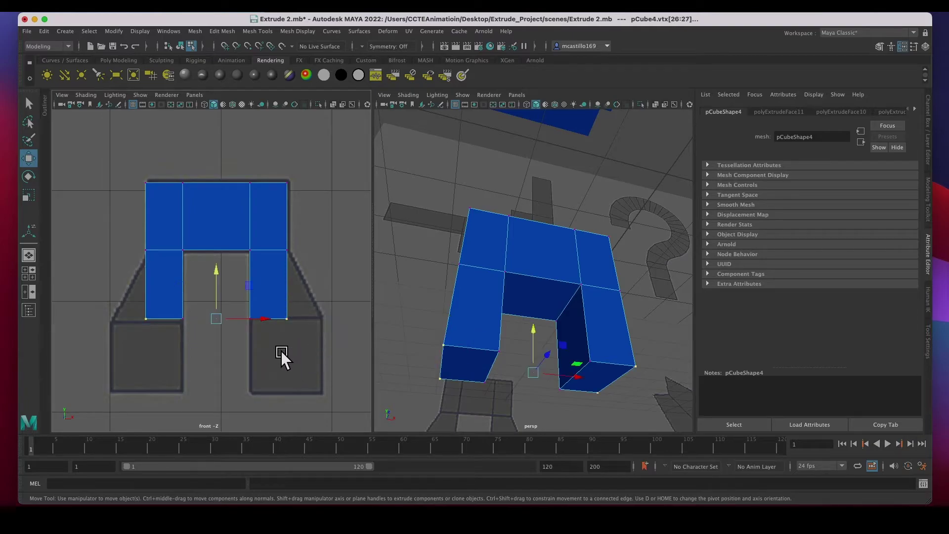
- Clear the selection and pick the same four outer bottom leg vertices one by one in the perspective view
left_click(527, 400)
left_click(454, 346)
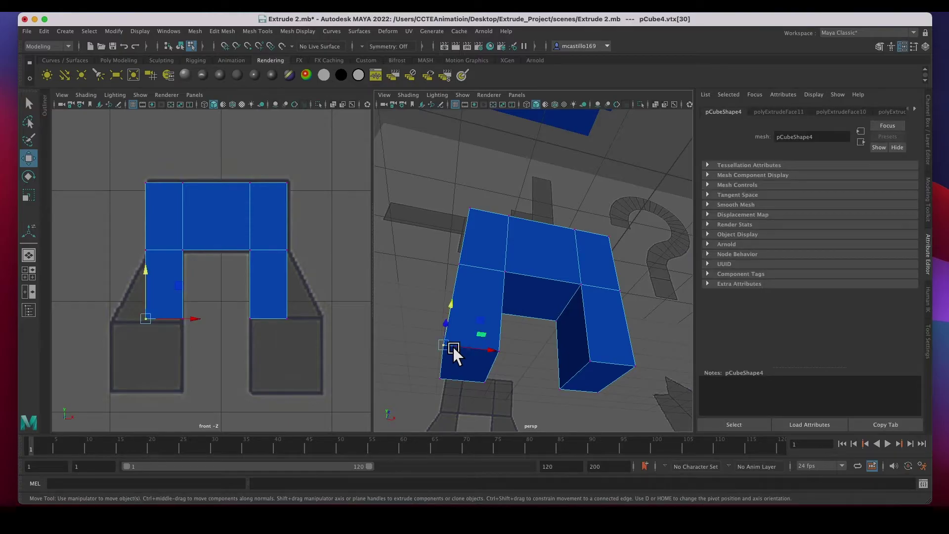
left_click(449, 383)
left_click(449, 380)
left_click(449, 380, "shift")
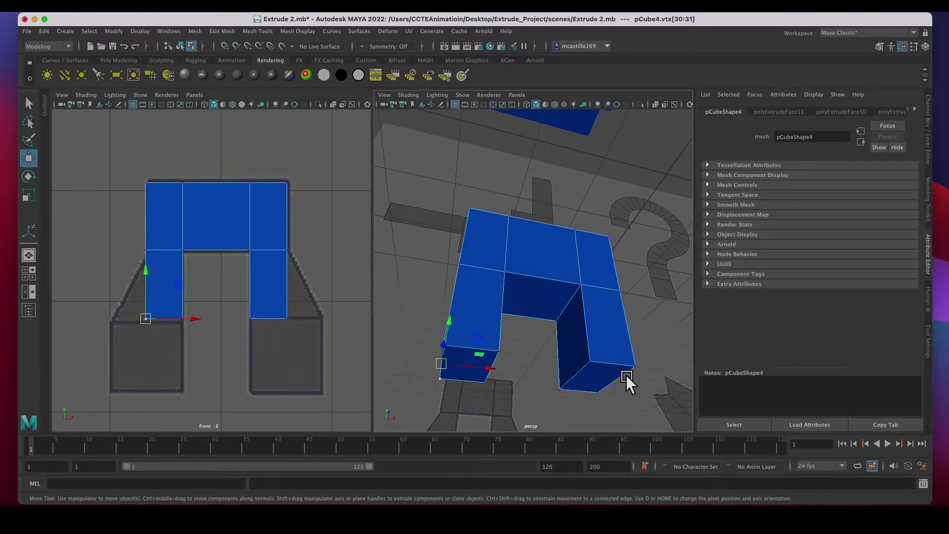
left_click(640, 379, "shift")
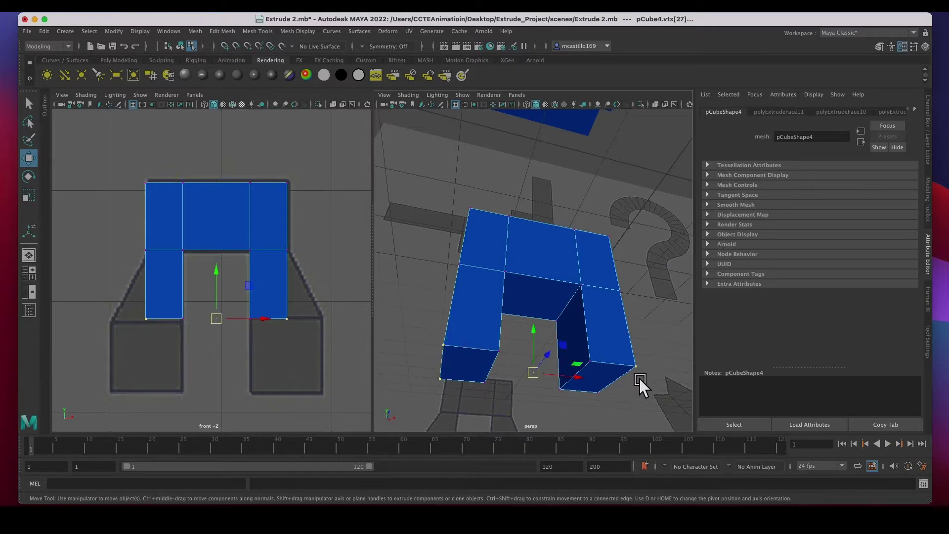
left_click(606, 397, "shift")
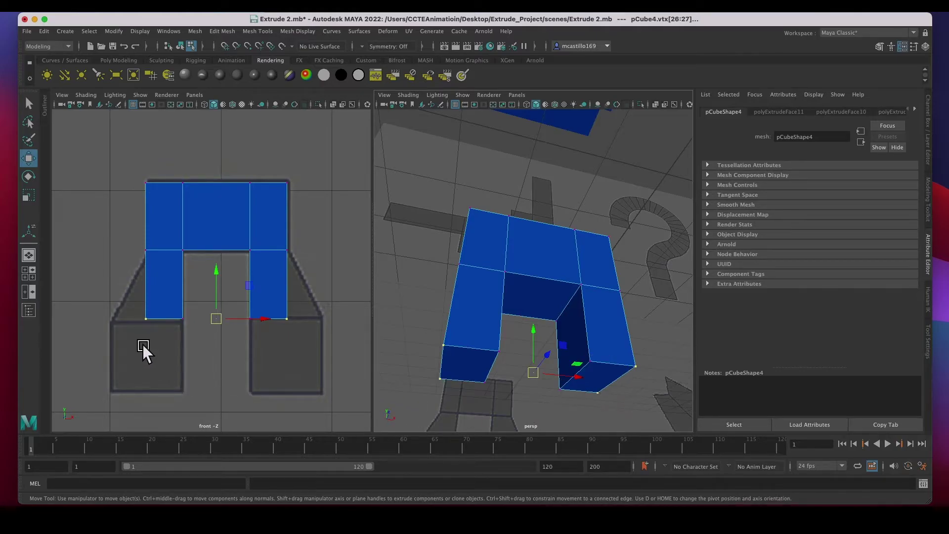
- Reselect the legs' outer bottom vertices in the front view and scale them apart along X to match the reference flare
left_click_drag(124, 299, 166, 342)
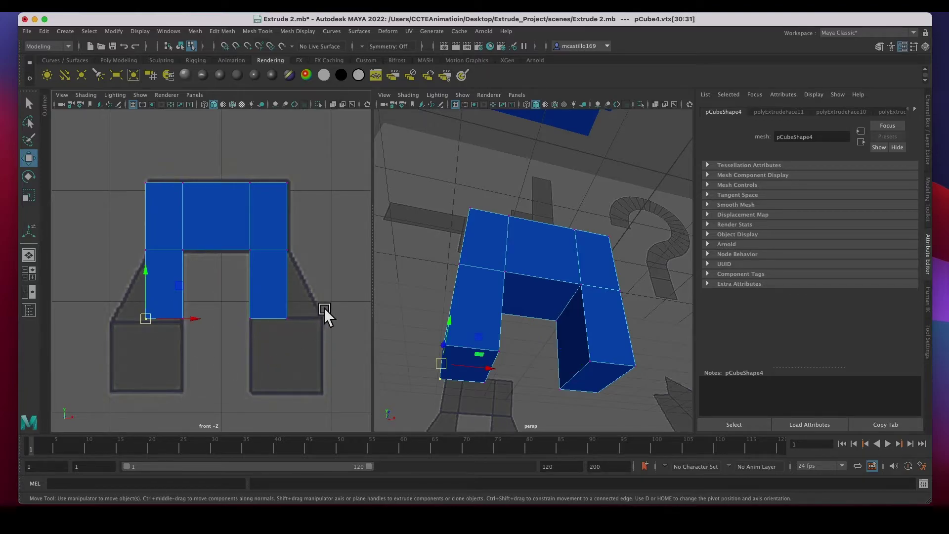
left_click_drag(326, 307, 275, 349)
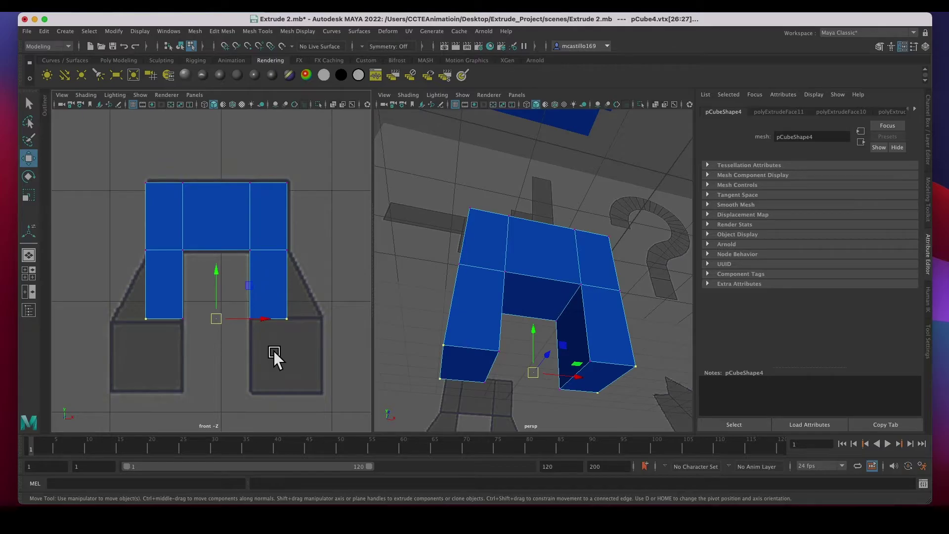
key("r")
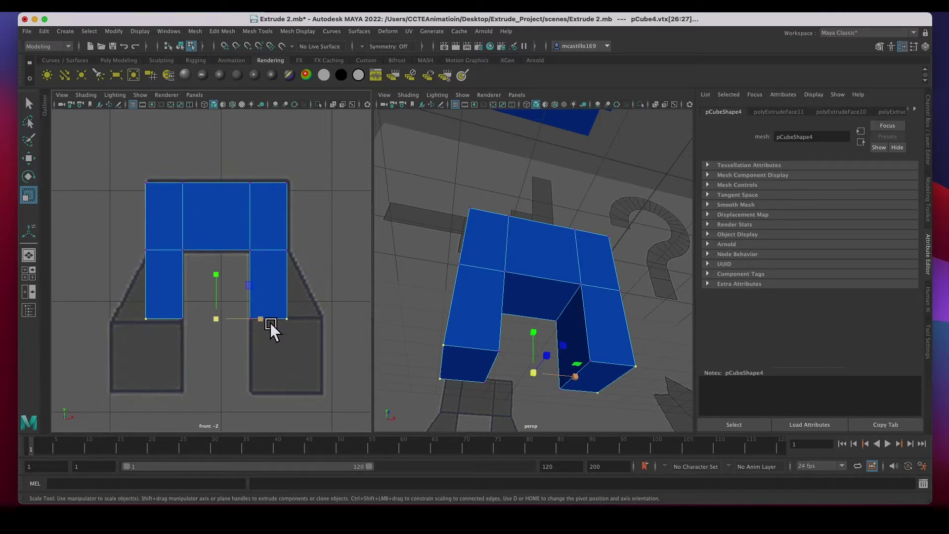
left_click_drag(270, 323, 291, 322)
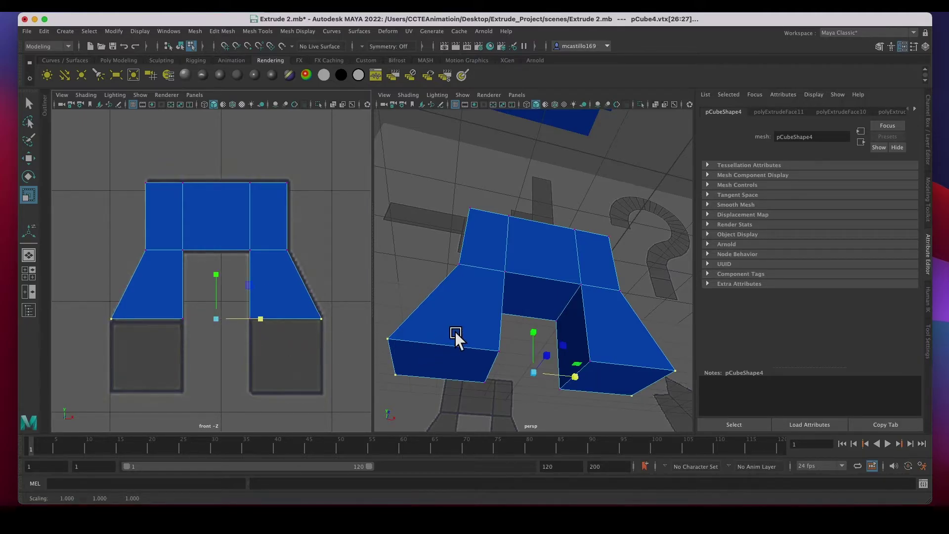
left_click(425, 285)
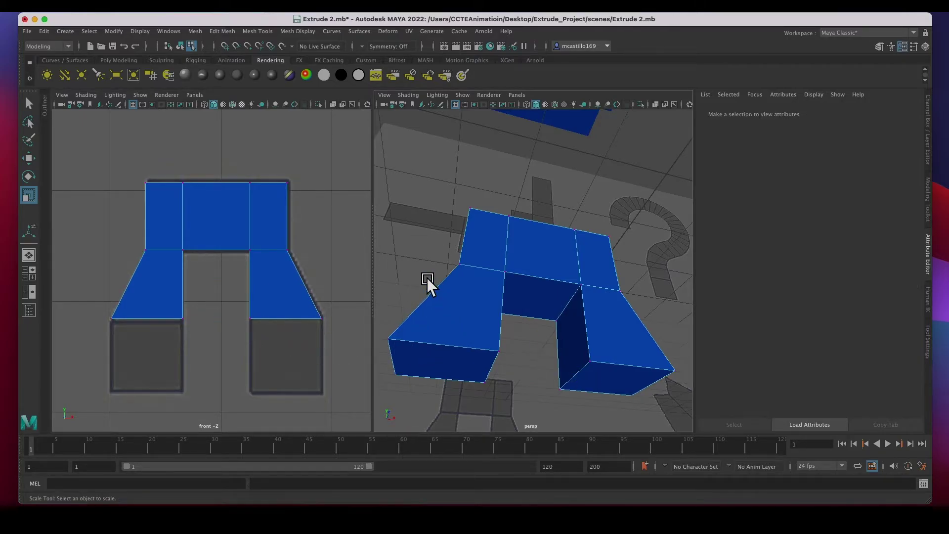
- Extrude the bottom faces of both arch legs together down to about Y -3.835, then leave component selection
right_click(447, 294)
right_click_drag(450, 294, 454, 285)
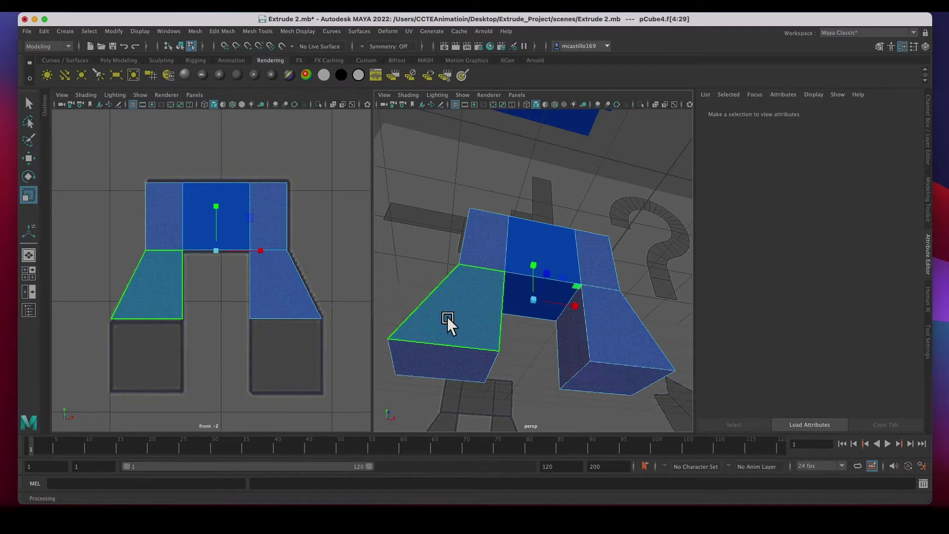
left_click(440, 363)
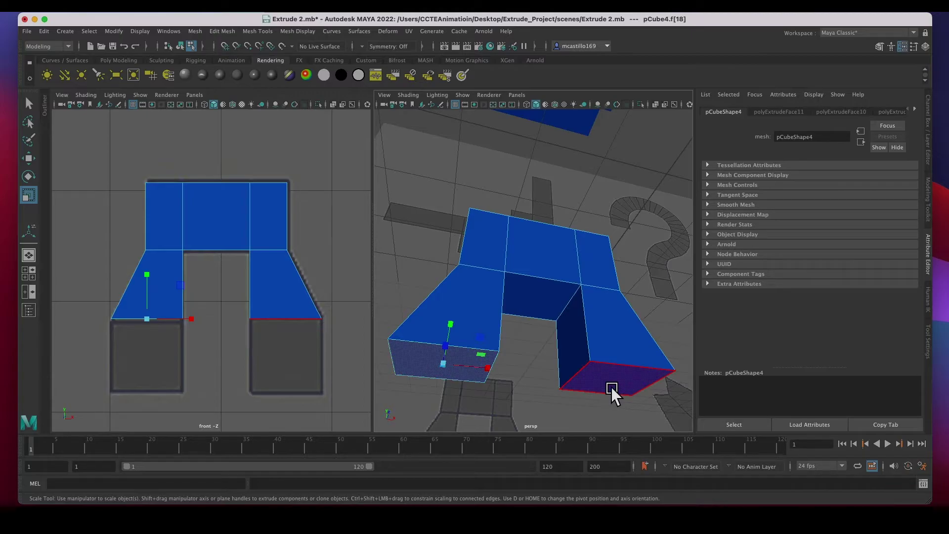
left_click(627, 383, "shift")
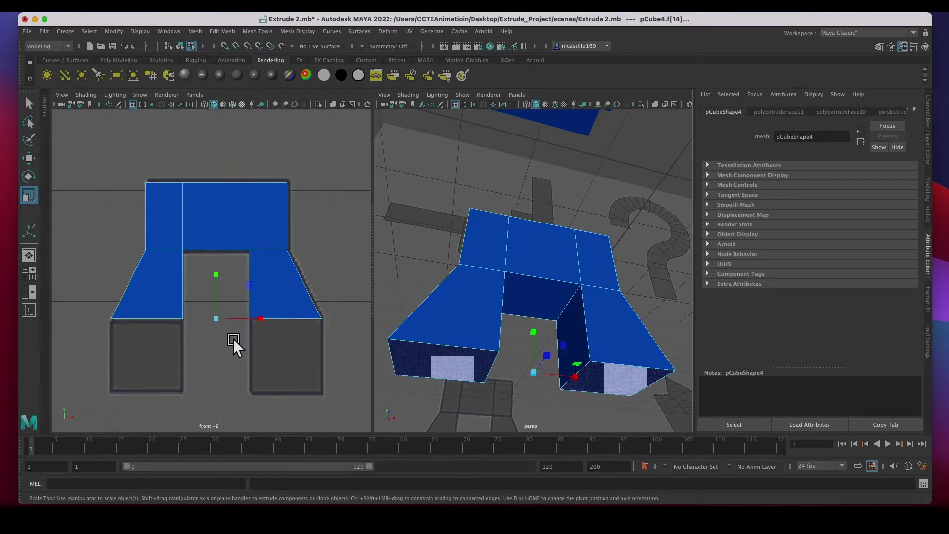
key("w")
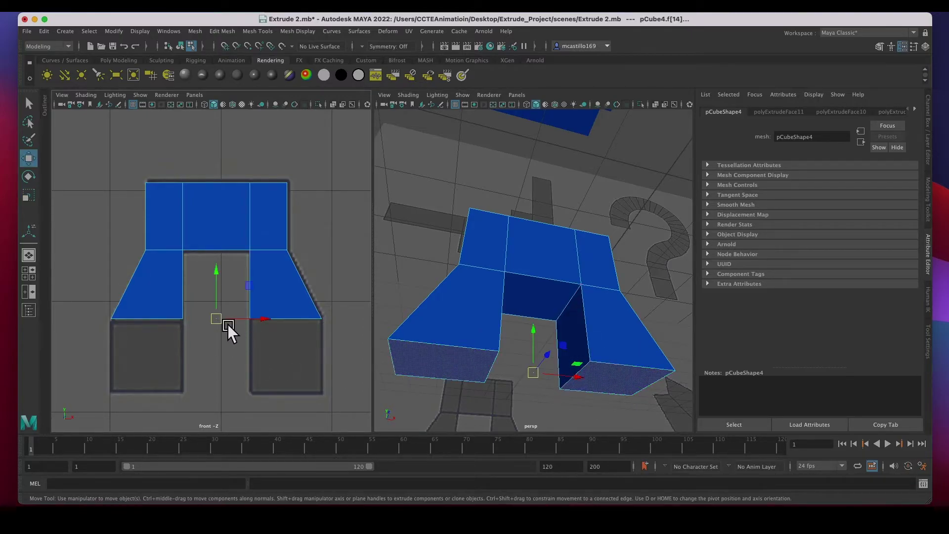
left_click_drag(224, 273, 219, 350, "shift")
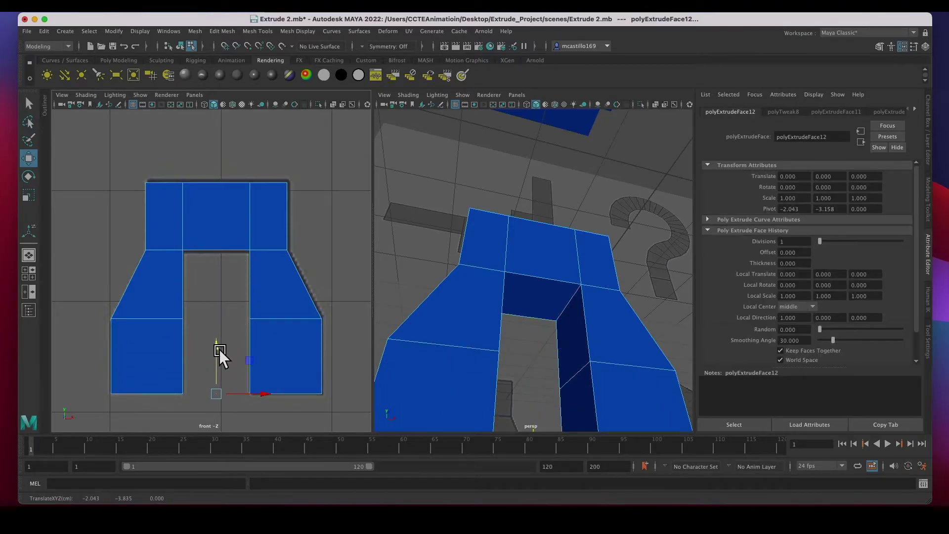
left_click(436, 291)
scroll(463, 324, "down", 3)
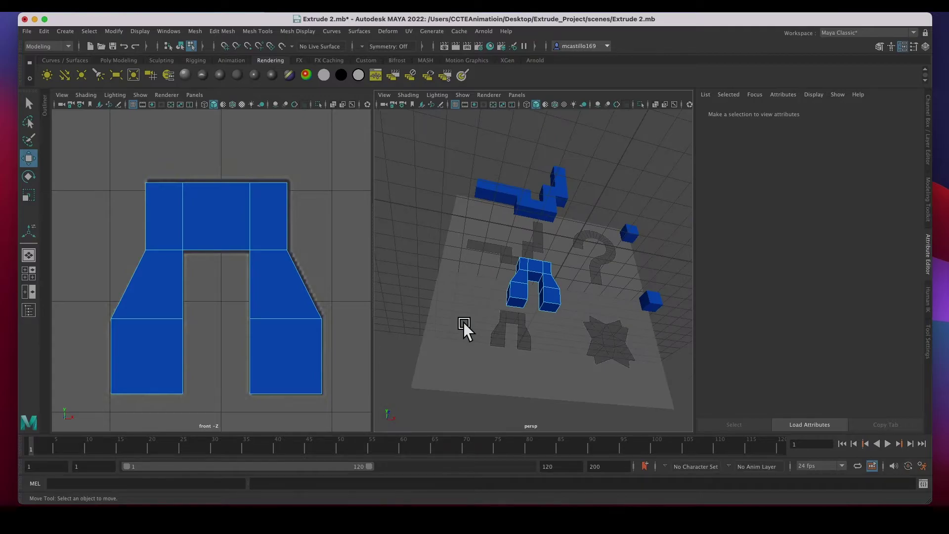
scroll(465, 323, "down", 2)
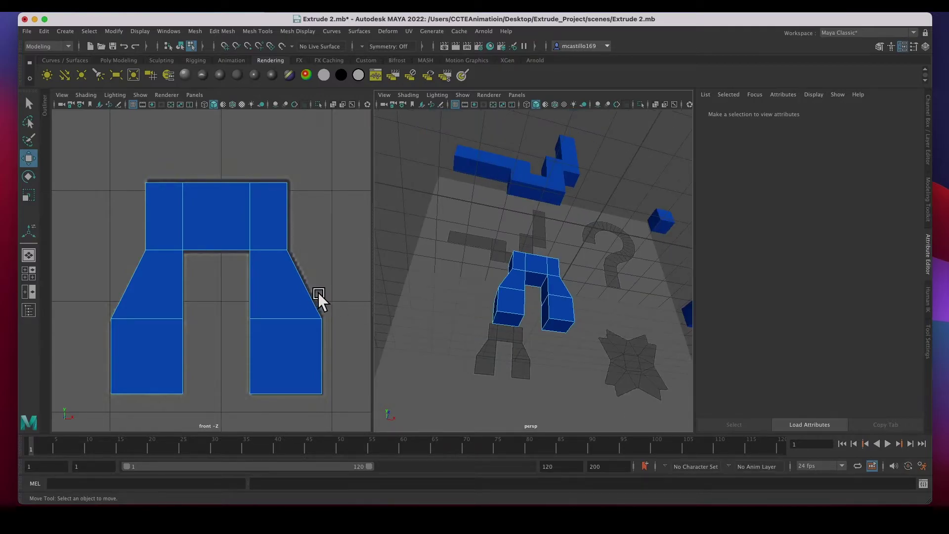
key("3")
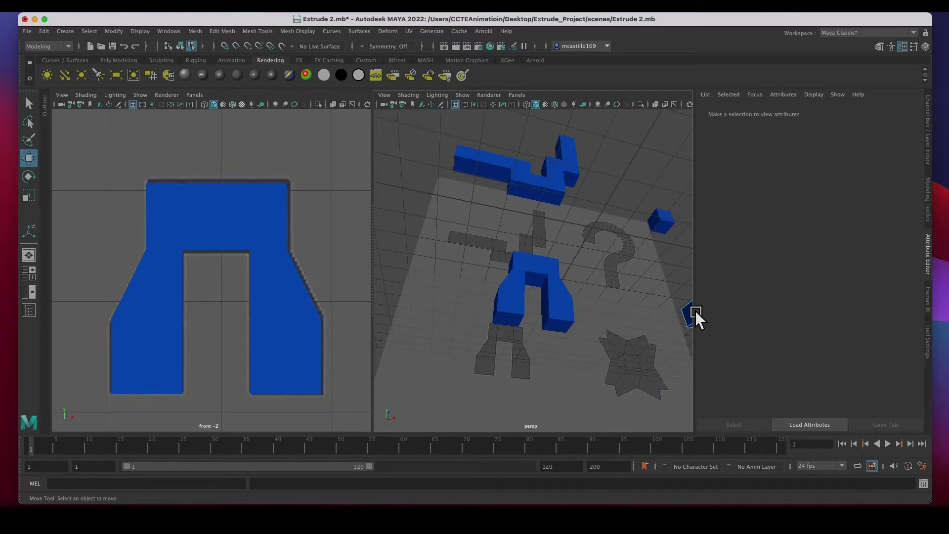
- Select the star shape's starting cube and frame it in both views, with the whole star reference visible in the front view
right_click_drag(691, 312, 724, 240)
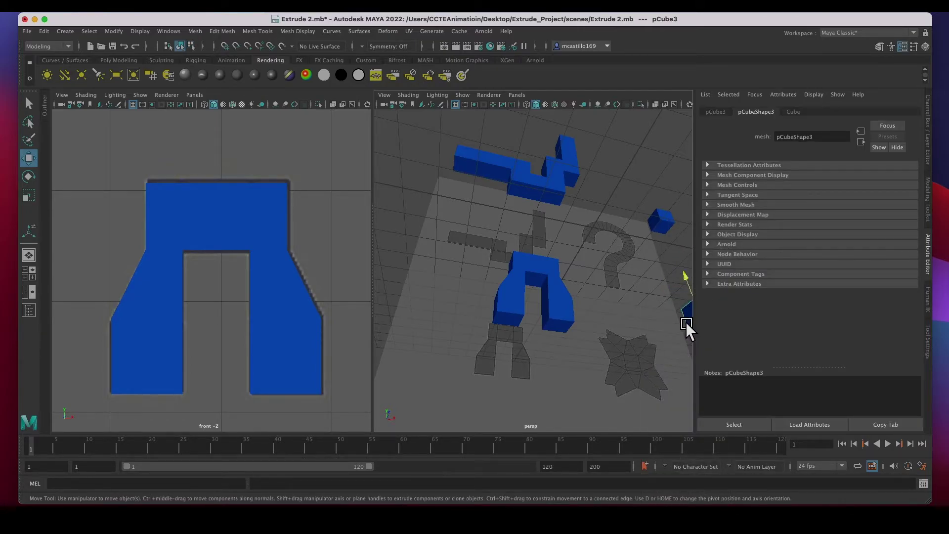
key("f")
key("f")
scroll(253, 289, "down", 10)
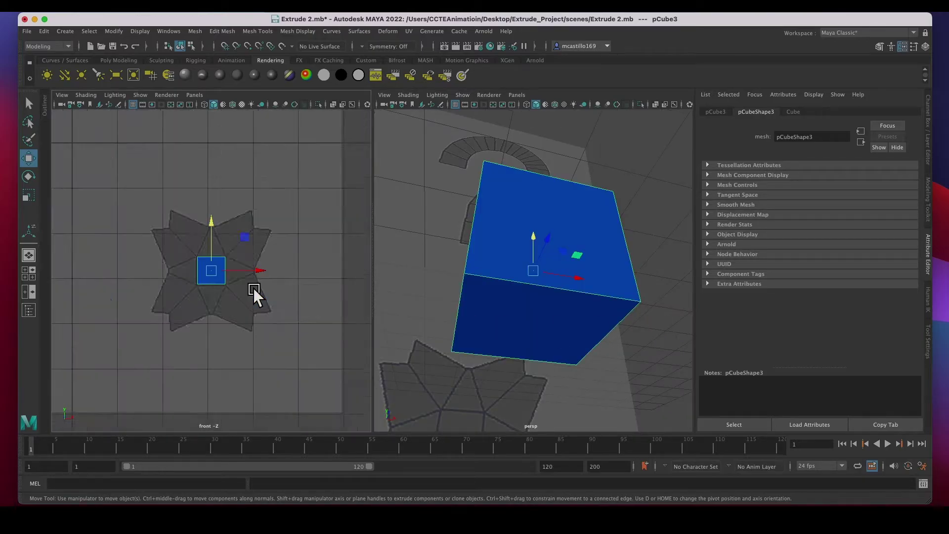
scroll(252, 288, "up", 4)
scroll(512, 298, "down", 5)
scroll(512, 298, "up", 2)
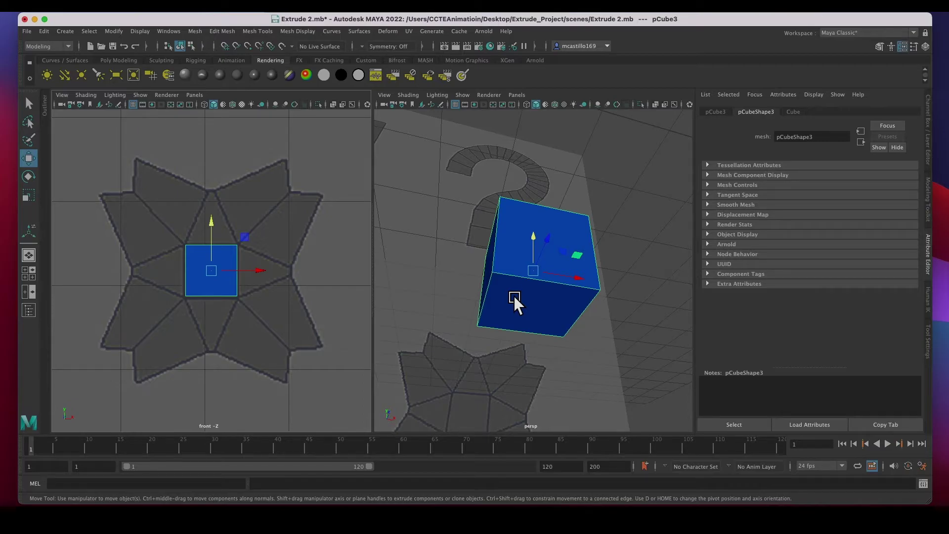
- Switch the star cube to face selection and pick its bottom, top and two X side faces individually while orbiting around it
right_click_drag(522, 229, 521, 257)
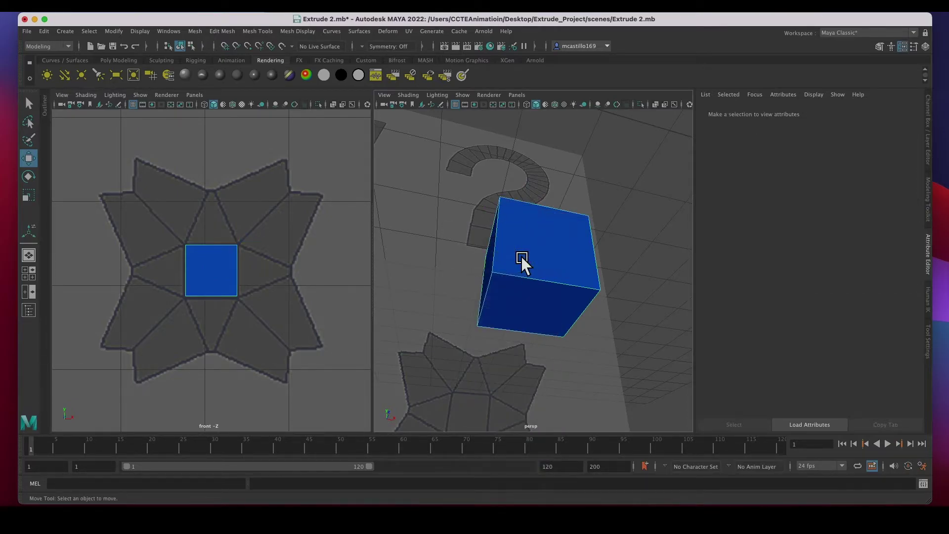
left_click(524, 297)
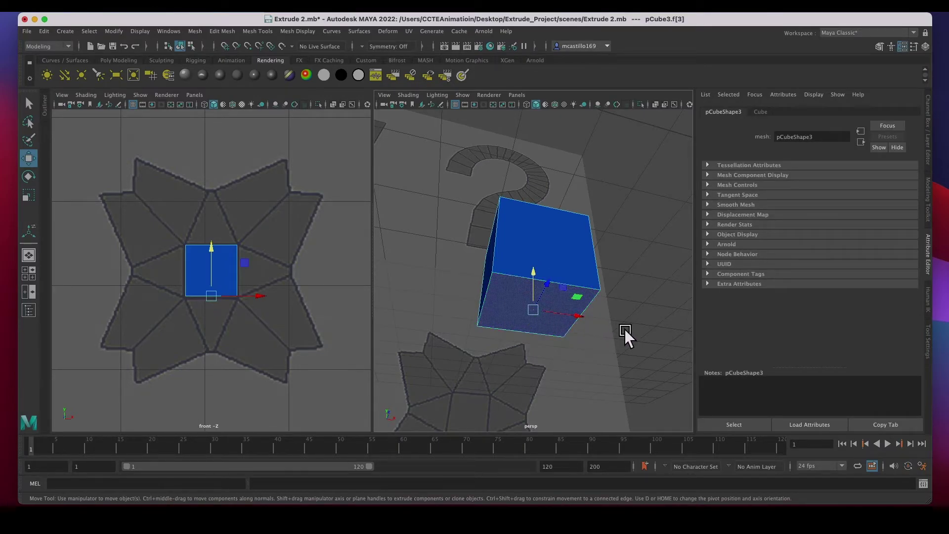
left_click_drag(625, 329, 546, 329, "alt")
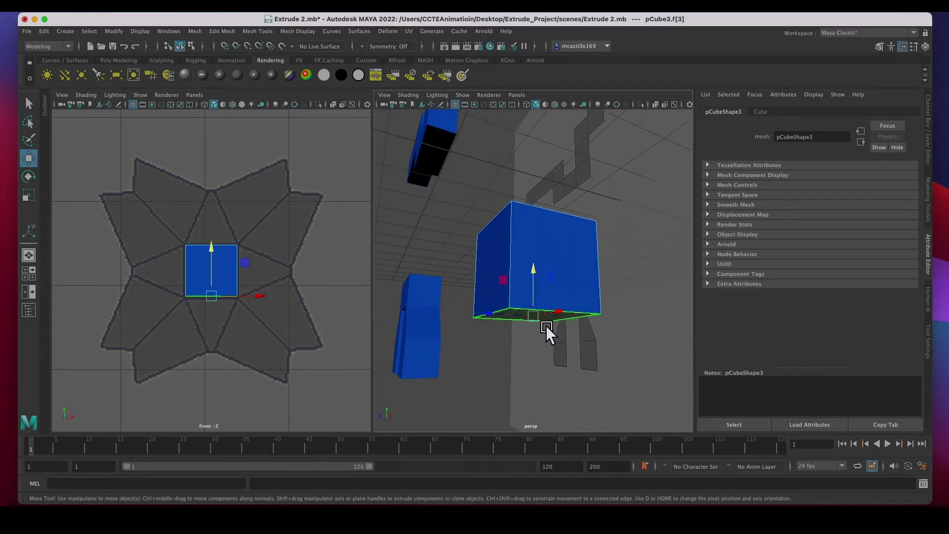
left_click(562, 264, "shift")
left_click_drag(563, 264, 626, 282, "shift")
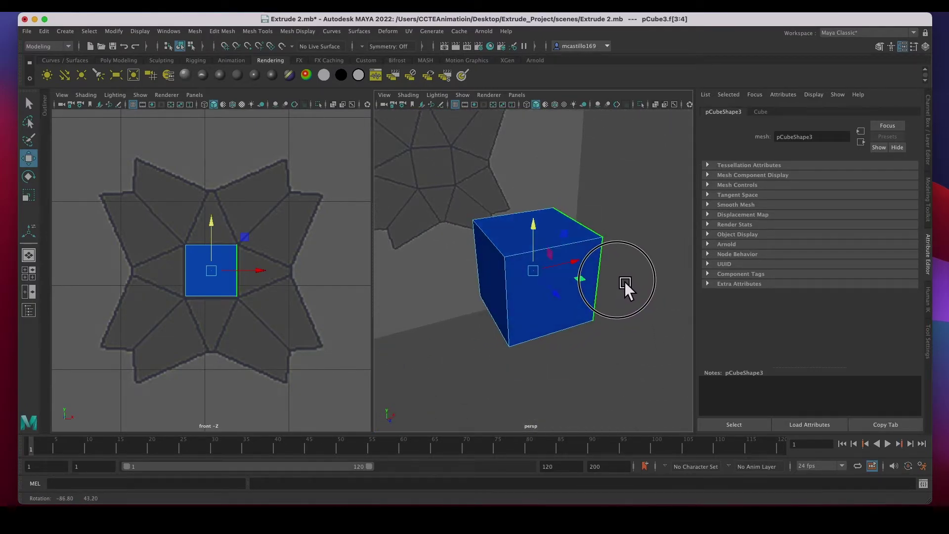
left_click(501, 268, "shift")
left_click_drag(586, 387, 579, 341, "alt")
left_click_drag(547, 272, 431, 280, "alt")
left_click_drag(608, 332, 544, 338, "alt")
- Clear the selection and reselect the star cube's four outer side faces together from a side view, excluding front and back
left_click(519, 188)
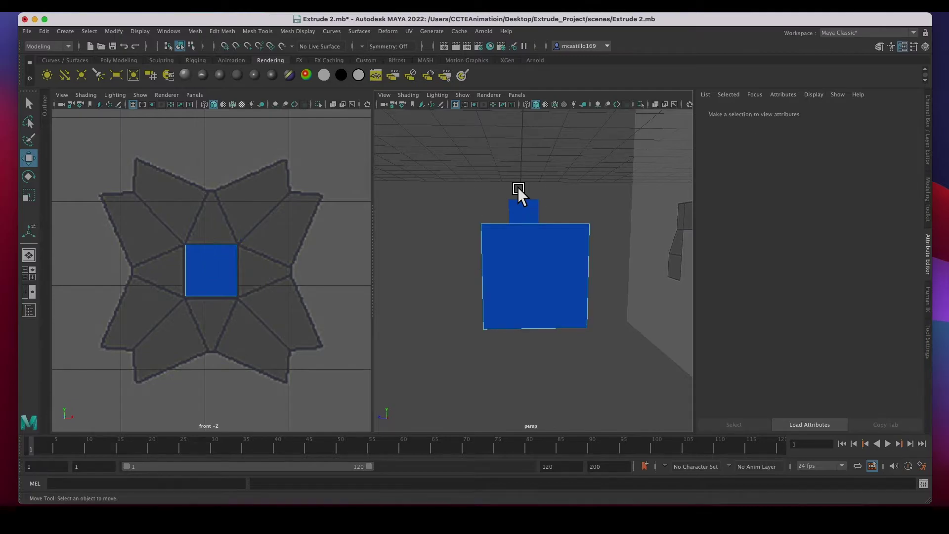
left_click_drag(515, 168, 562, 385)
left_click_drag(486, 342, 579, 338, "alt")
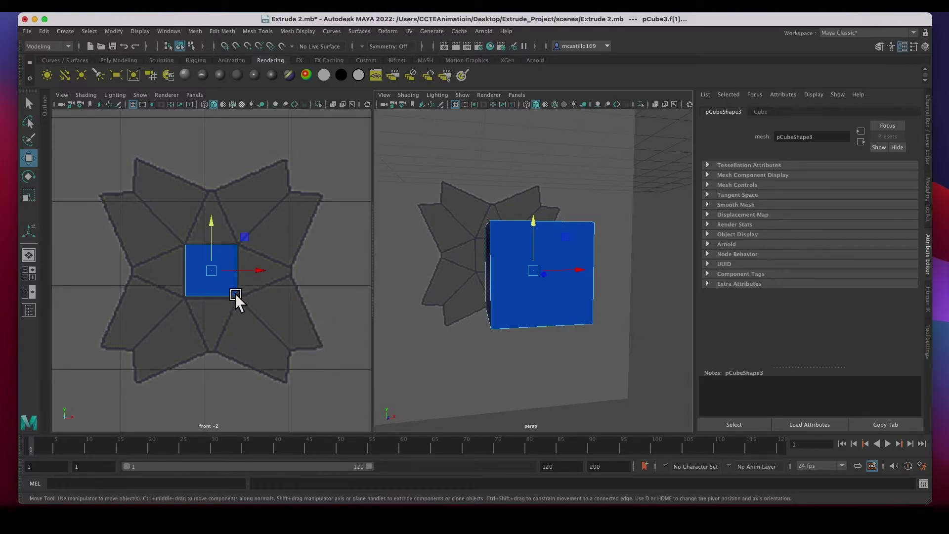
- Extrude the star cube's four side faces with Keep Faces Together off and a Local Translate Z of 0.659
key("ctrl+e")
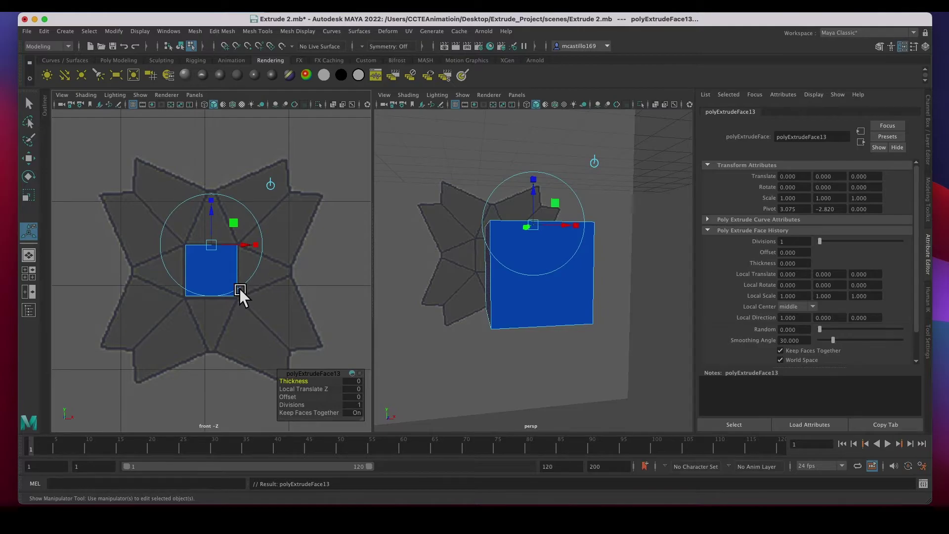
left_click_drag(219, 218, 228, 181)
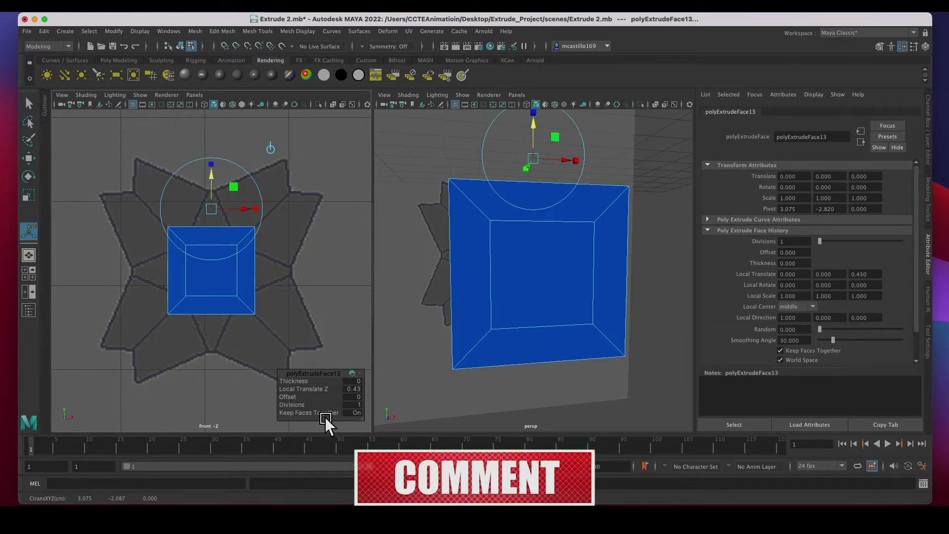
left_click(356, 415)
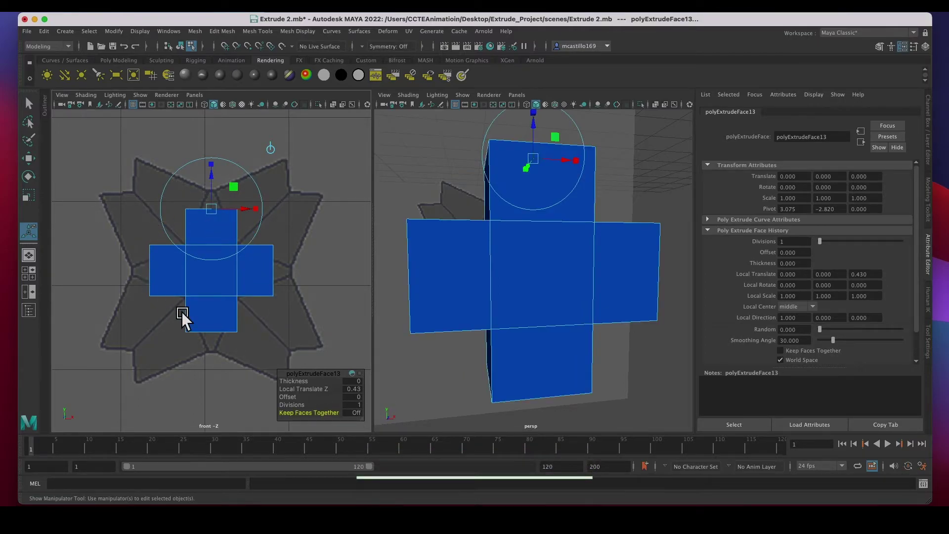
left_click(219, 180)
left_click_drag(219, 180, 222, 162)
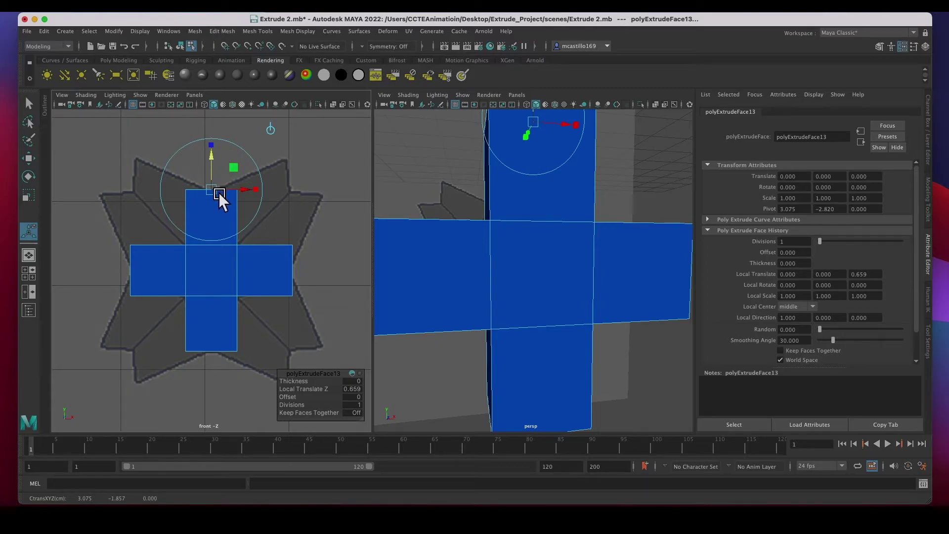
- Taper the star's four extruded arms to narrow tips with a Local Scale of 0.133 on all axes, then clear the selection
left_click_drag(222, 191, 271, 192)
key("z")
left_click(221, 148)
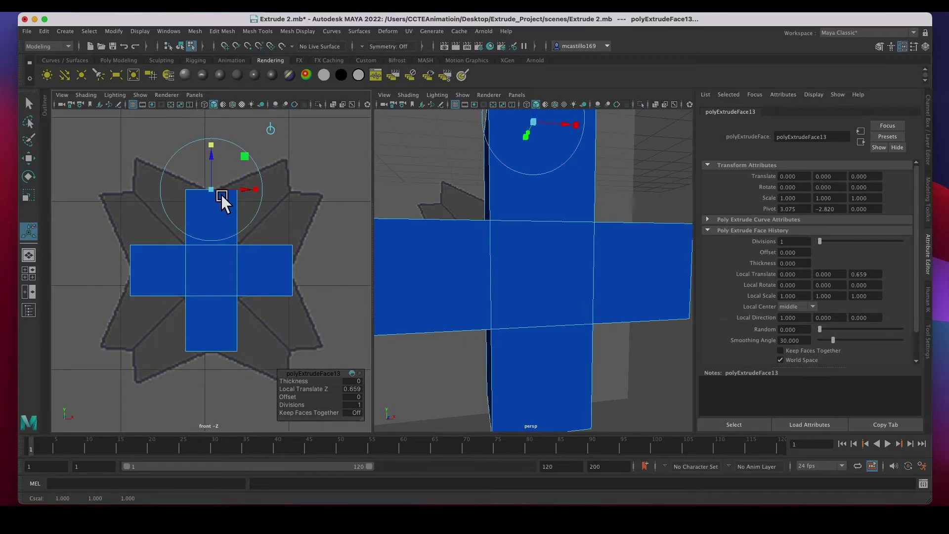
left_click_drag(219, 194, 193, 201)
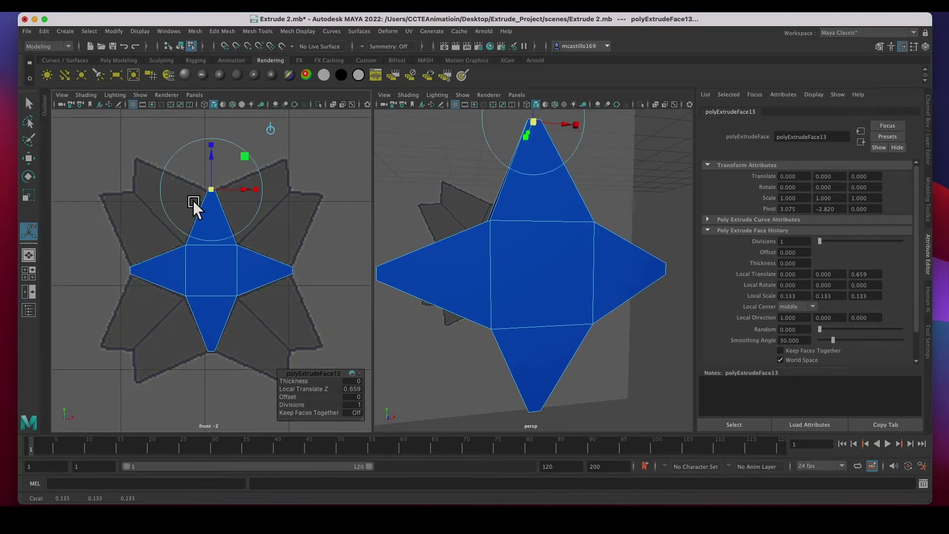
left_click(116, 154)
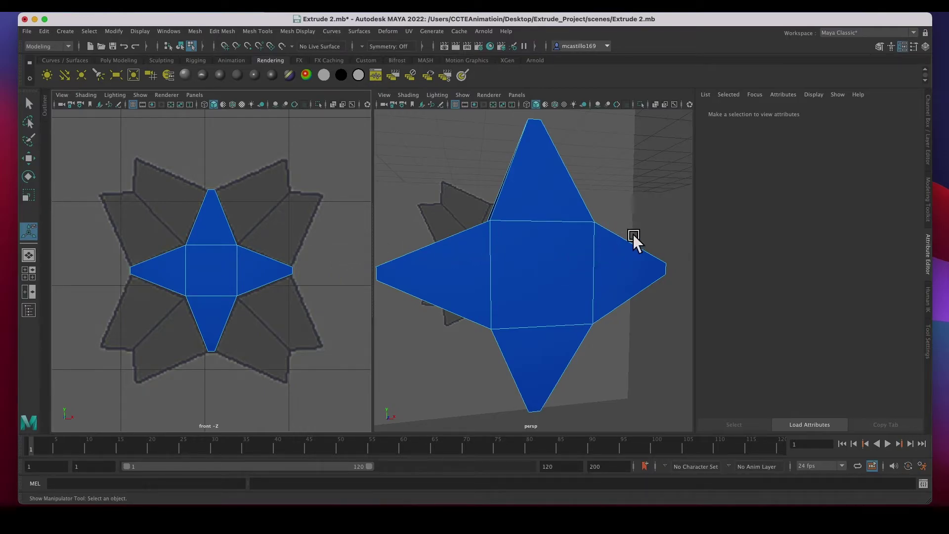
- Select the slanted side faces between the top, bottom and adjacent arms on one X side of the star
left_click_drag(617, 231, 565, 242, "alt")
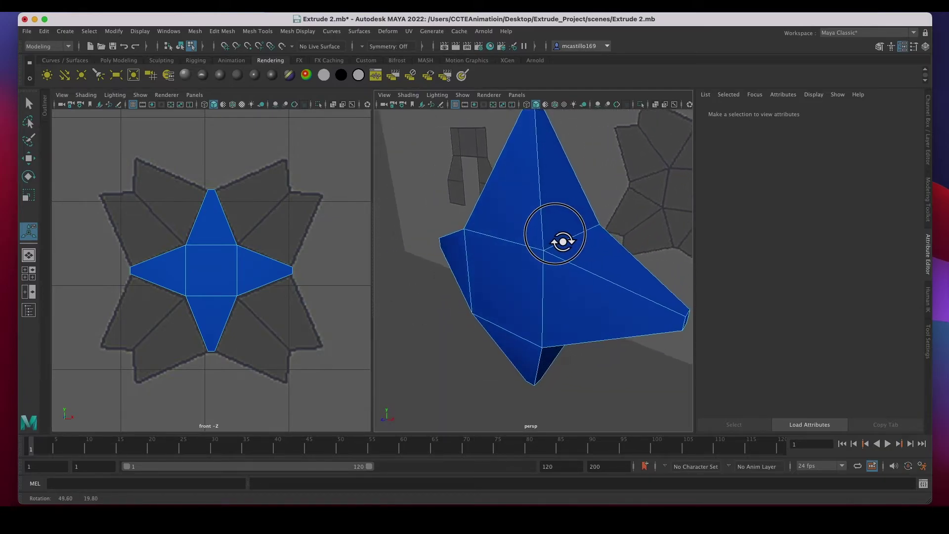
left_click(568, 215)
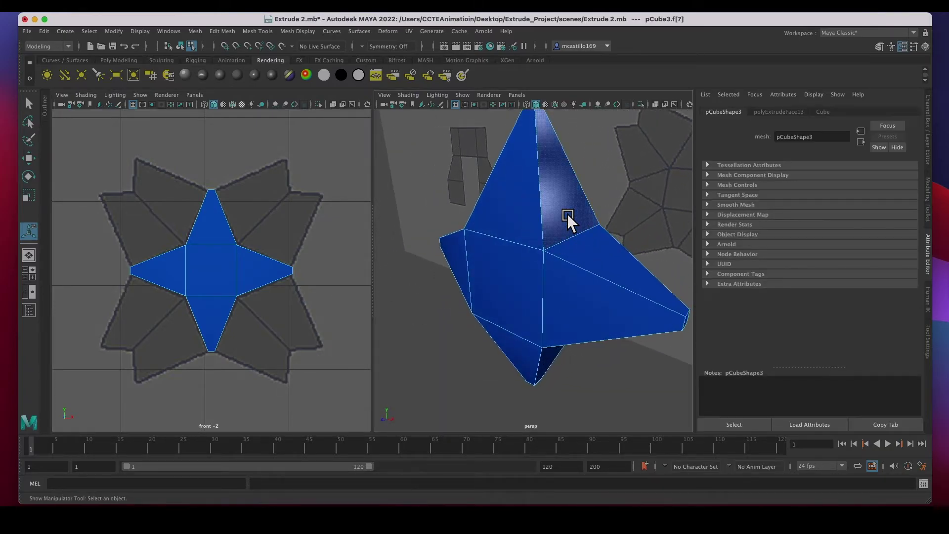
left_click(592, 255, "shift")
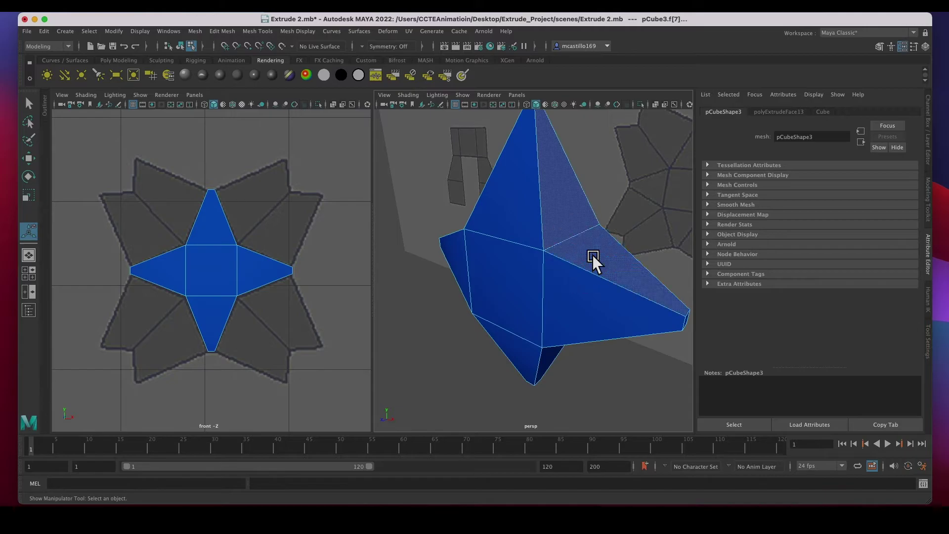
left_click_drag(566, 375, 564, 326, "alt")
left_click(605, 275, "shift")
left_click(579, 316, "shift")
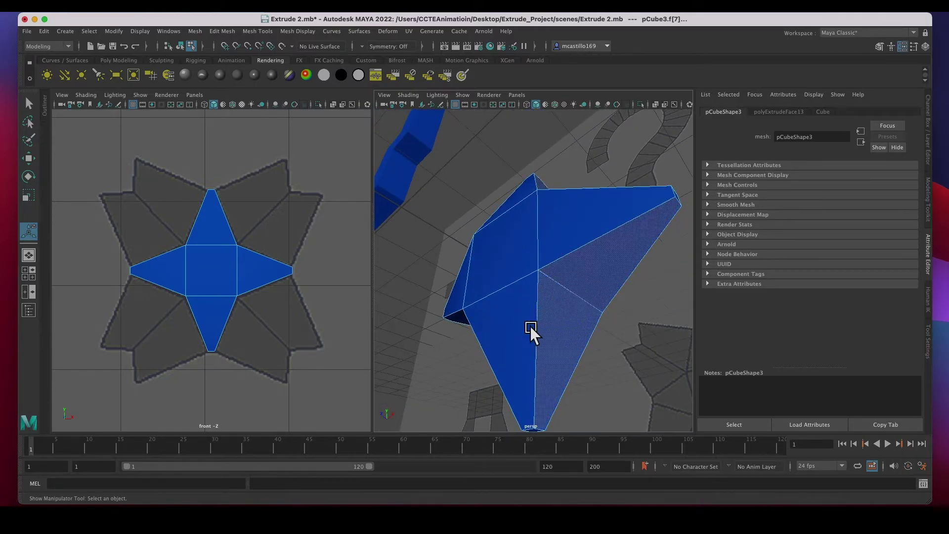
- Add the four slanted arm faces on the star's opposite X side to the selection and check all eight from several angles
left_click_drag(427, 310, 530, 326, "alt")
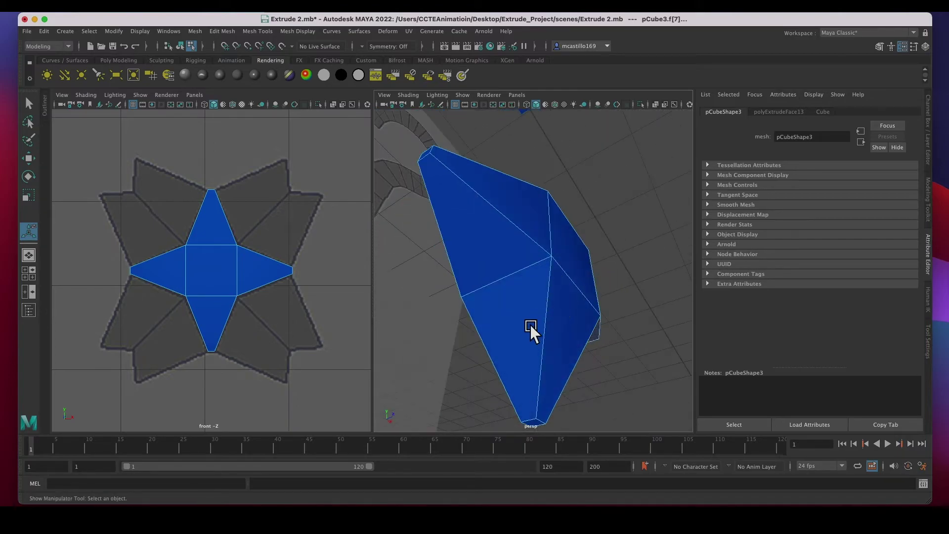
left_click(523, 326, "shift")
left_click(488, 258, "shift")
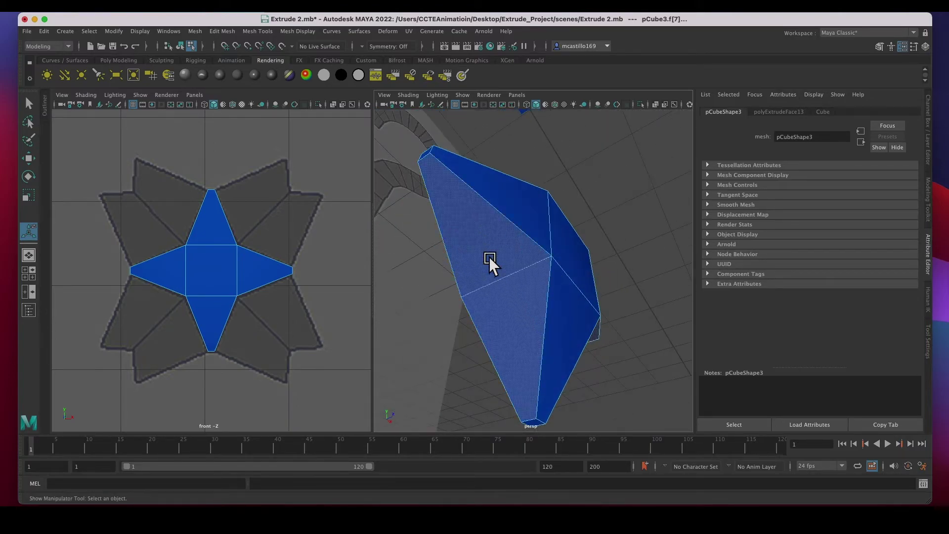
left_click_drag(515, 254, 526, 310, "alt")
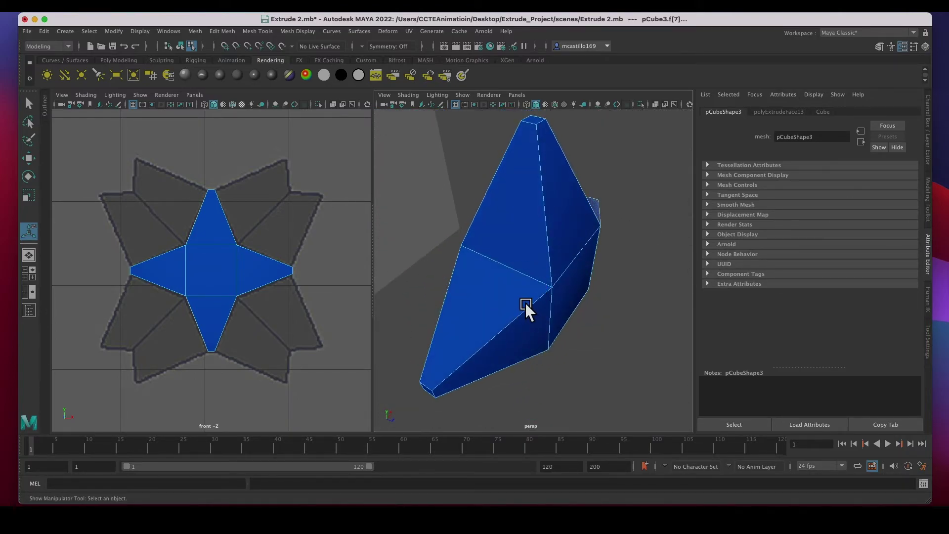
left_click(490, 293, "shift")
left_click(517, 231, "shift")
left_click_drag(605, 272, 461, 261, "alt")
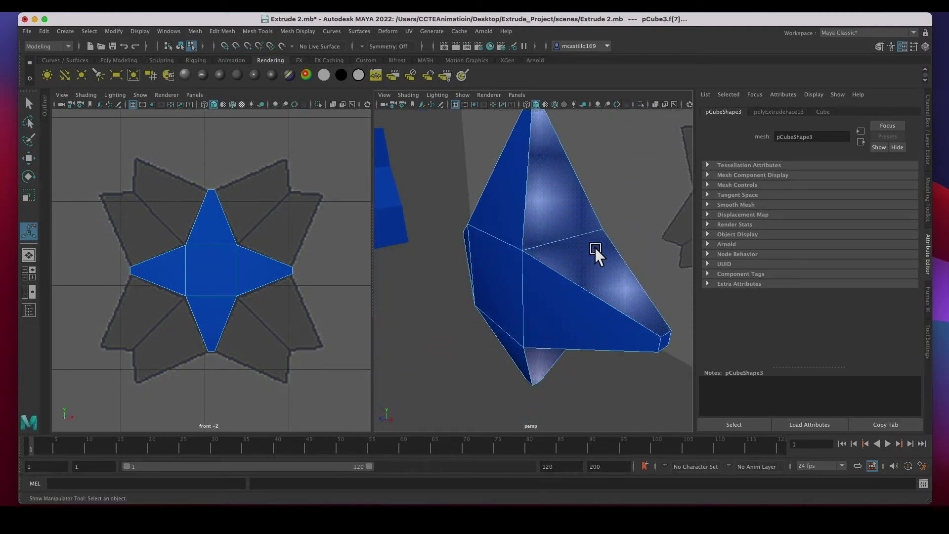
left_click_drag(576, 315, 574, 264, "alt")
left_click_drag(556, 324, 533, 324, "alt")
left_click_drag(460, 279, 493, 268, "alt")
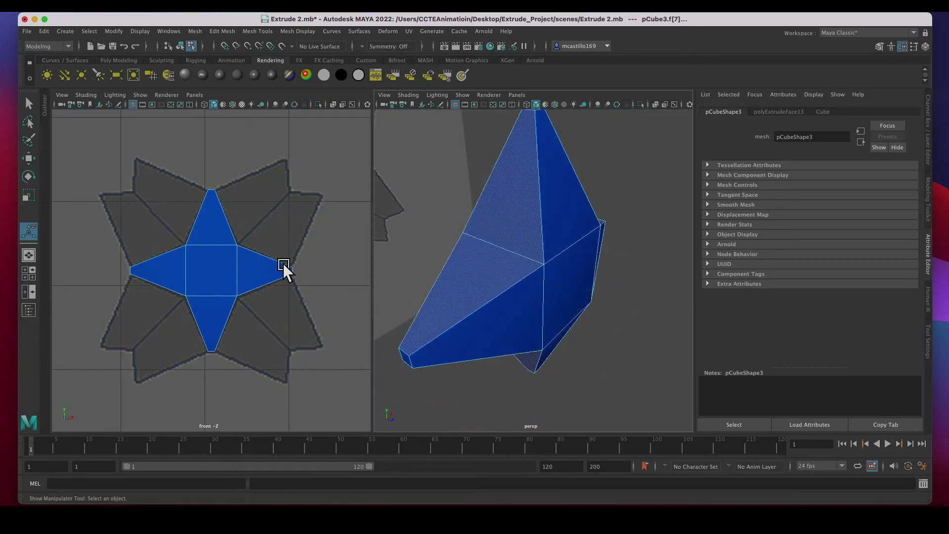
- Extrude the star's eight slanted faces with Keep Faces Together on and a Local Translate Z of 0.959, then clear the selection
key("ctrl+e")
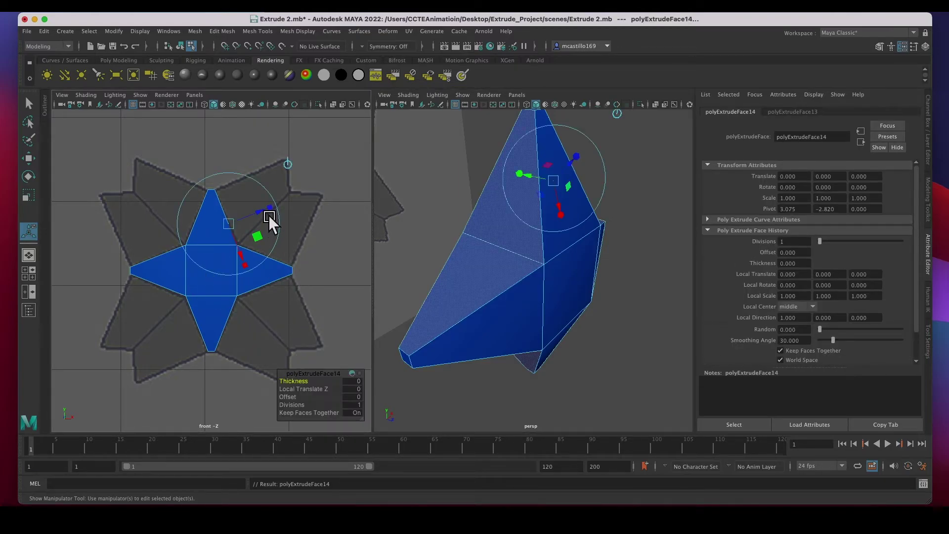
left_click_drag(269, 215, 352, 205)
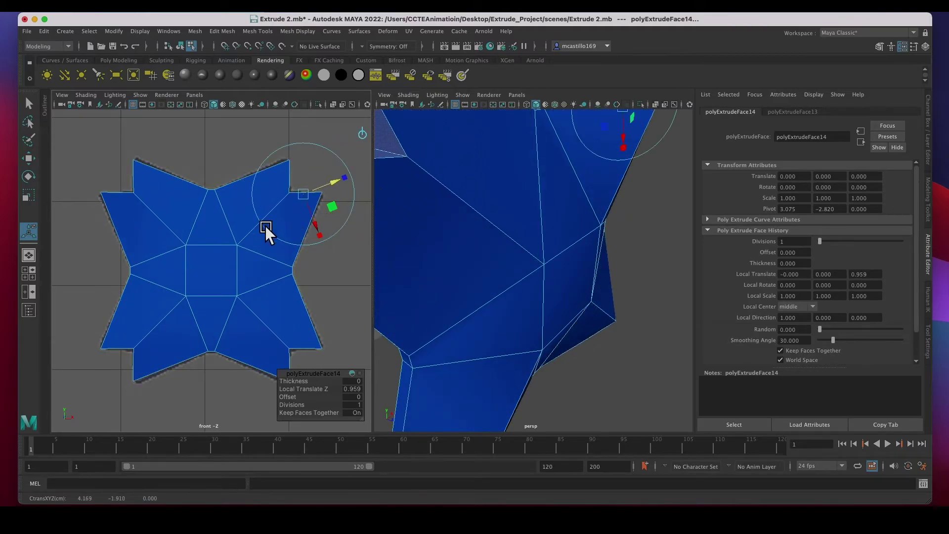
left_click(215, 171)
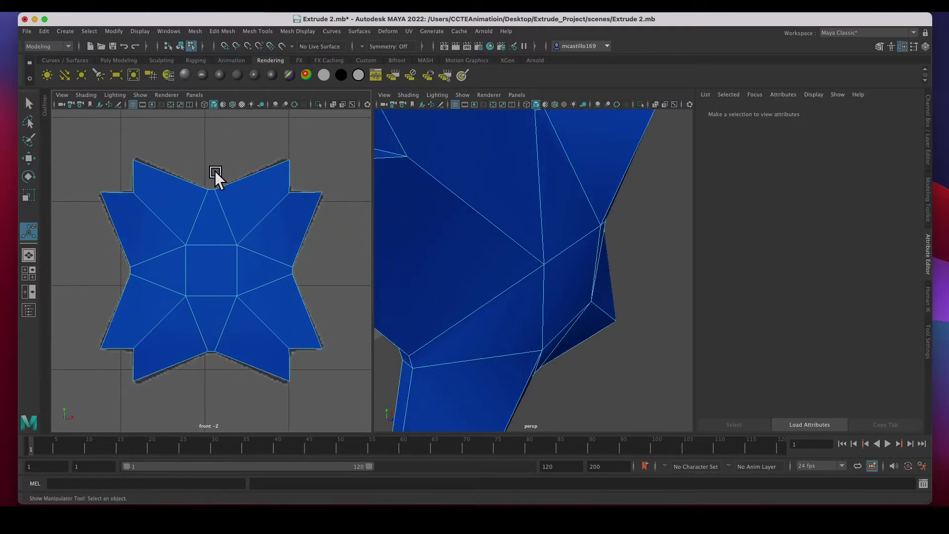
- Select the question mark's starting cube and frame it in both views, with more of its reference visible in the front view
scroll(228, 259, "down", 5)
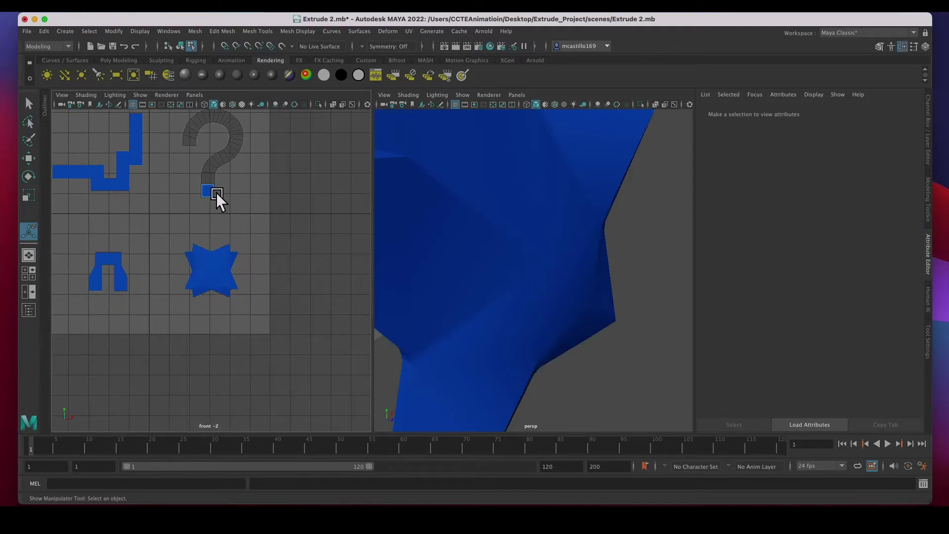
scroll(216, 192, "up", 3)
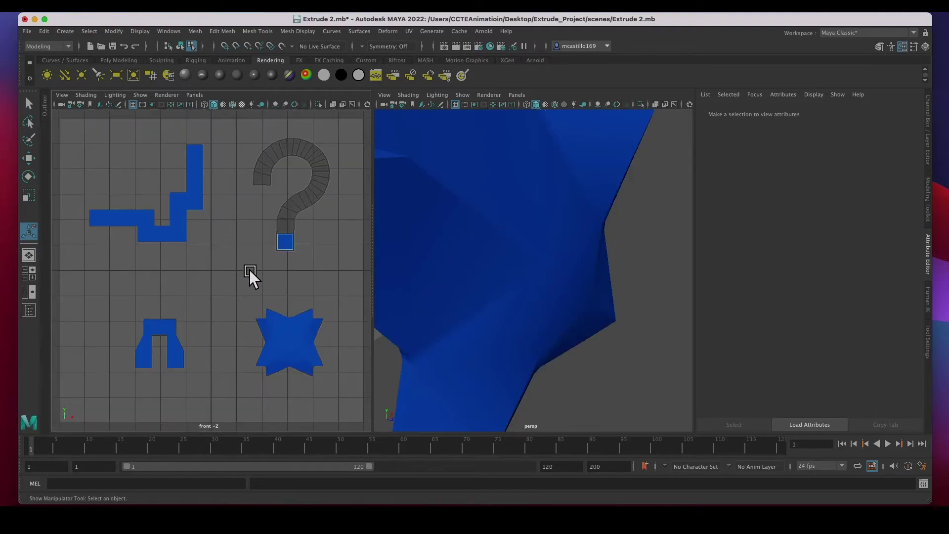
left_click(273, 234)
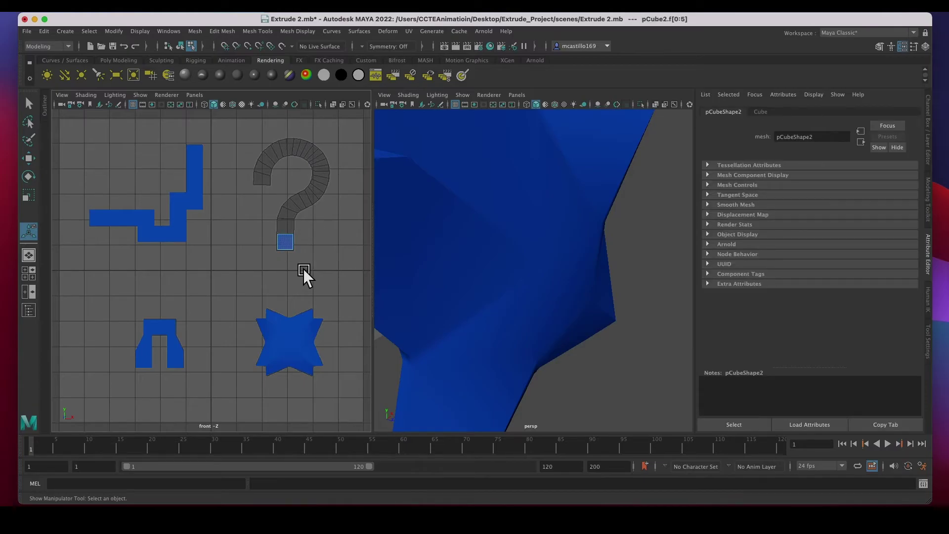
key("f")
key("f")
scroll(526, 281, "down", 3)
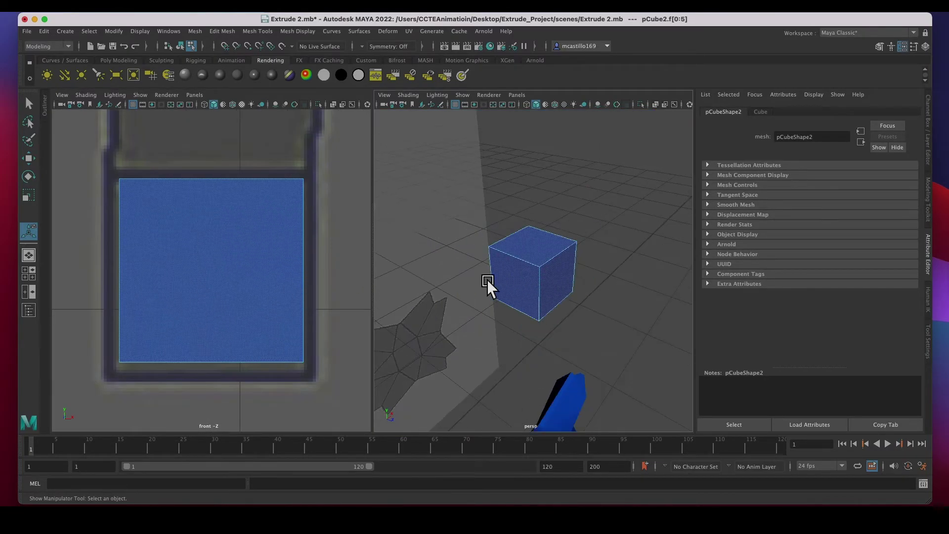
scroll(222, 260, "down", 5)
- Select only the question mark cube's top face and ready the Move tool on it in an enlarged front view showing the first curve segments
left_click(547, 244)
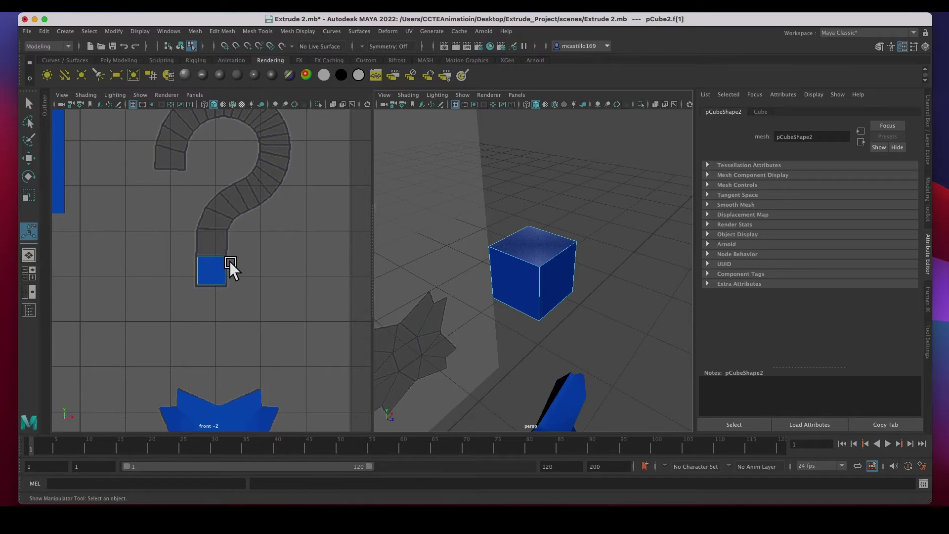
key("space")
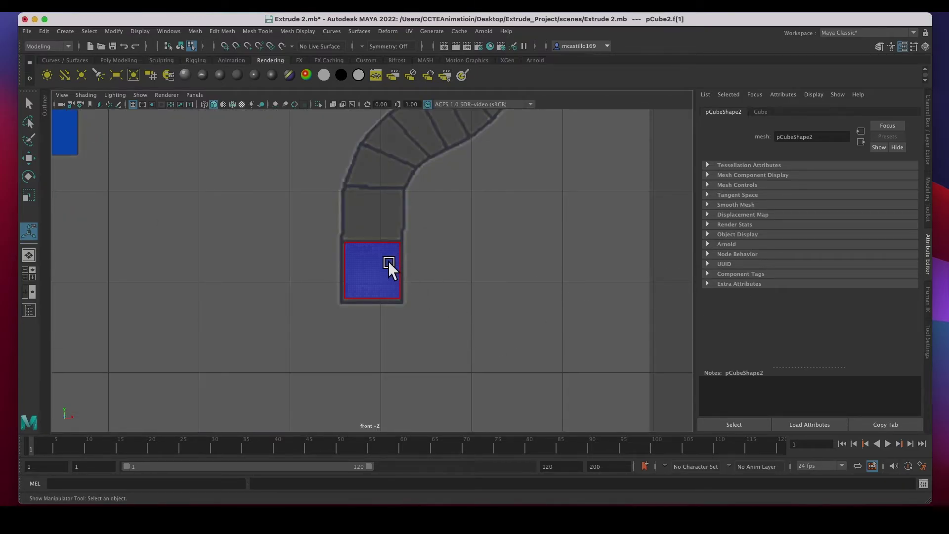
scroll(389, 270, "up", 3)
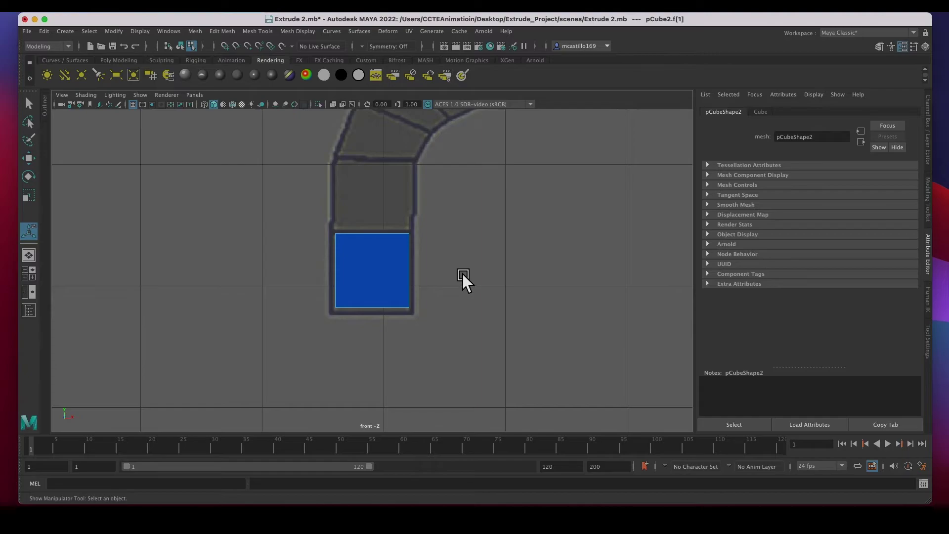
middle_click_drag(457, 256, 452, 350, "alt")
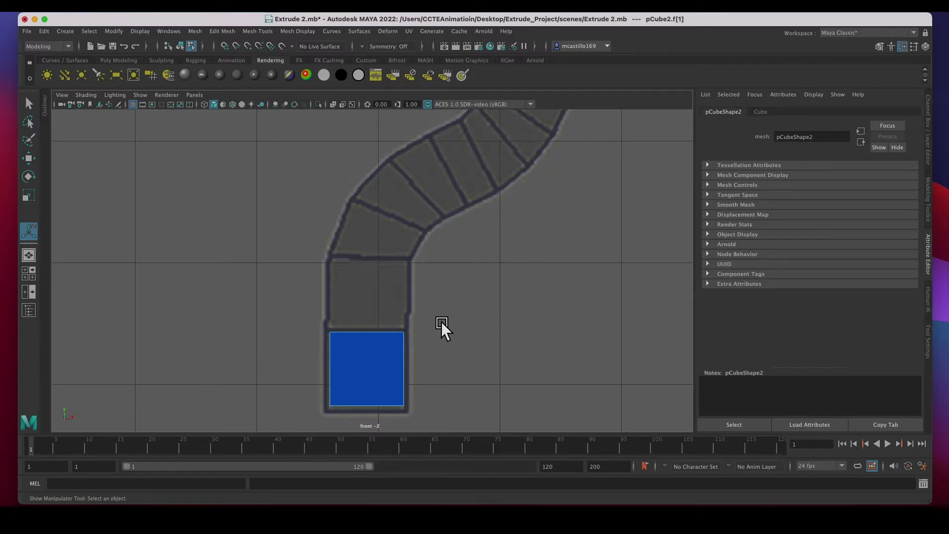
key("w")
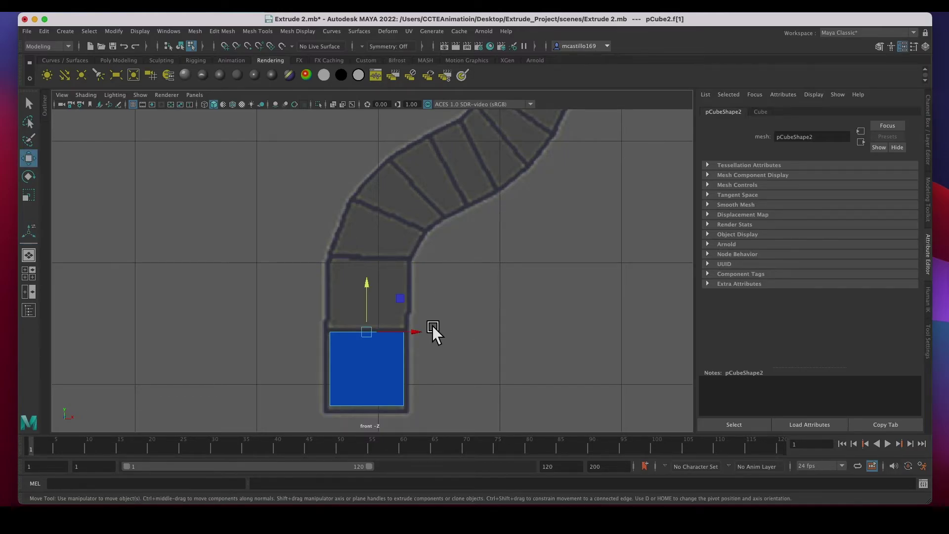
left_click_drag(372, 336, 365, 287)
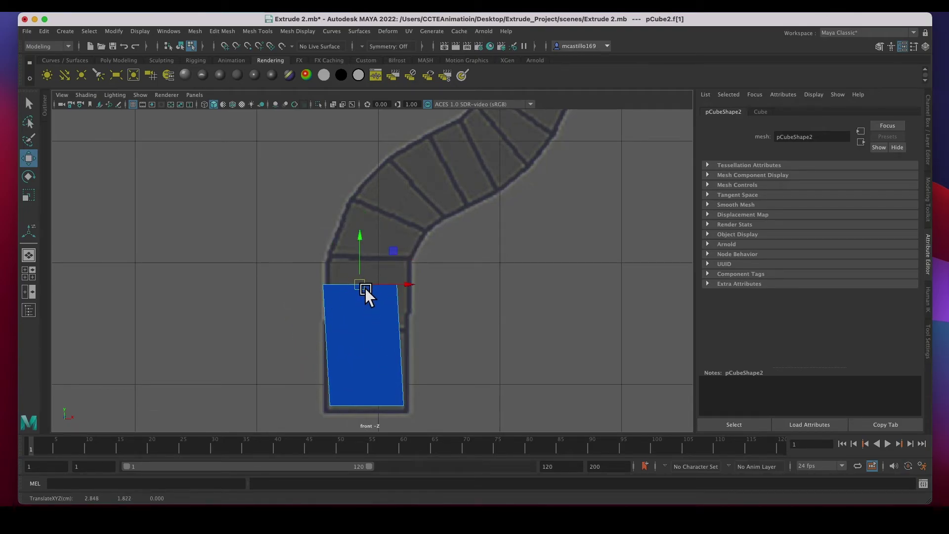
key("ctrl+z")
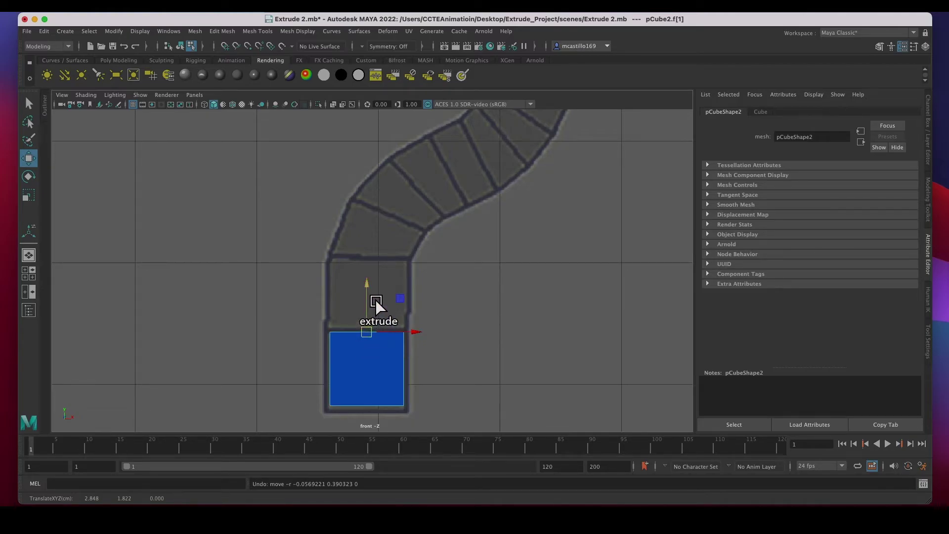
left_click_drag(376, 300, 370, 253, "shift")
key("ctrl+z")
- Extrude the cube's top face straight up to the question mark's first reference line and rotate the new end face slightly clockwise
left_click_drag(376, 336, 376, 260)
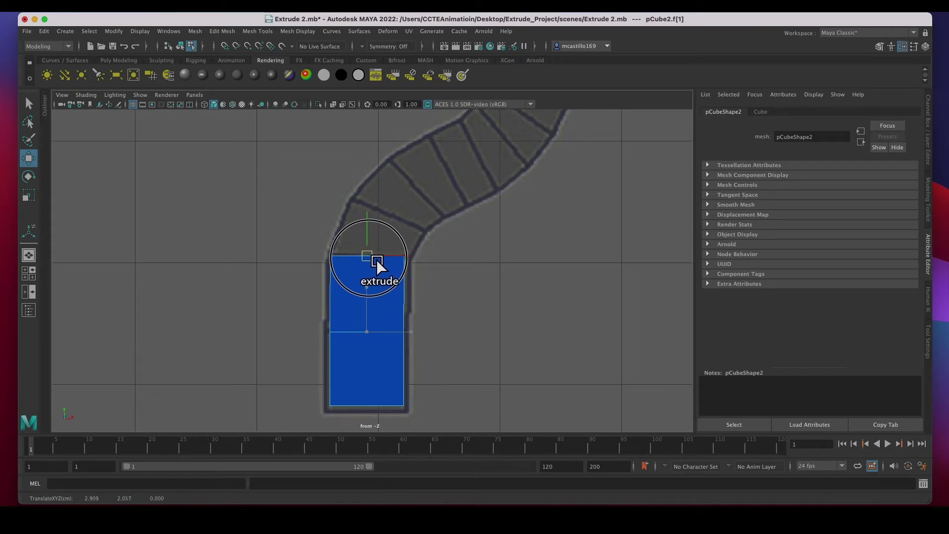
key("ctrl+e")
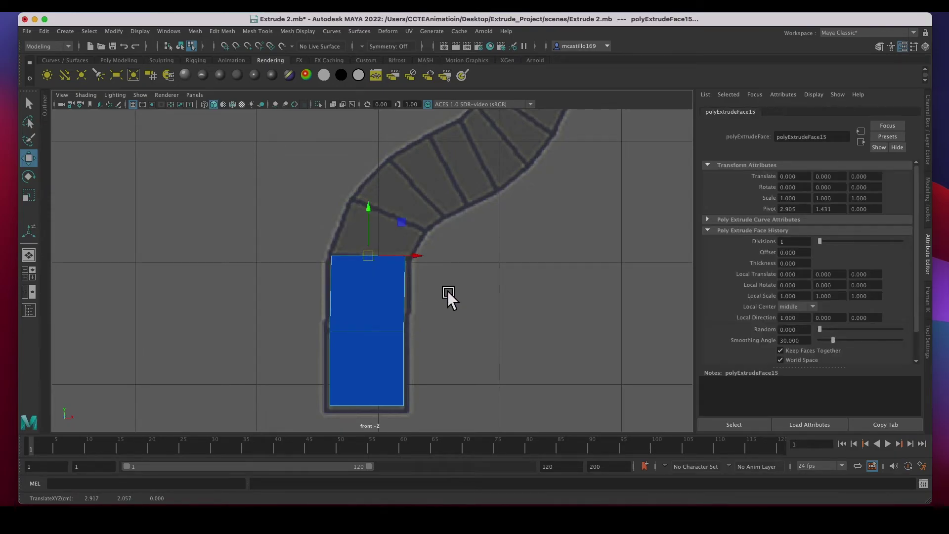
key("e")
mouse_move(418, 242)
left_mouse_down()
mouse_move(413, 255)
mouse_move(380, 268)
left_mouse_up()
- Extrude the end face into the question mark's first bent segment, then rotate it clockwise and nudge it onto the next reference line
key("w")
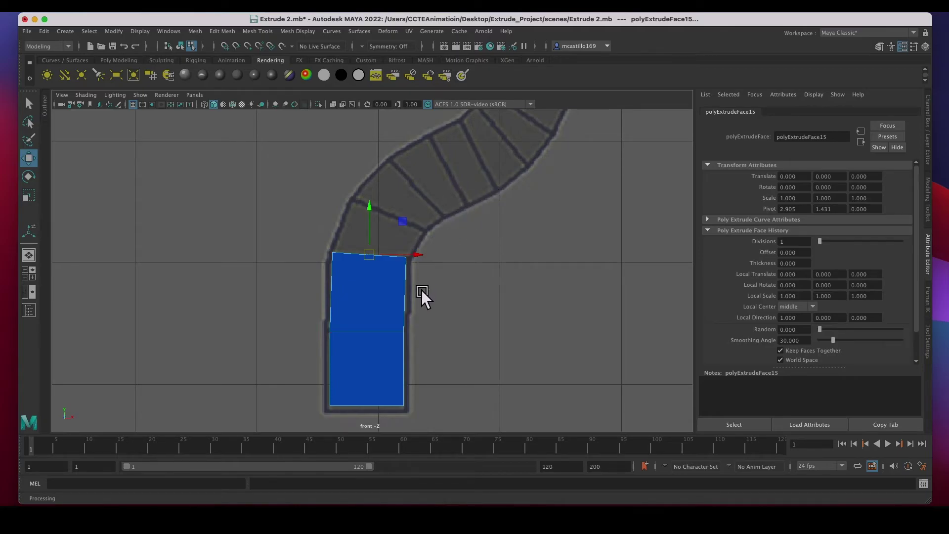
left_click(380, 253)
left_click_drag(379, 253, 395, 214, "shift")
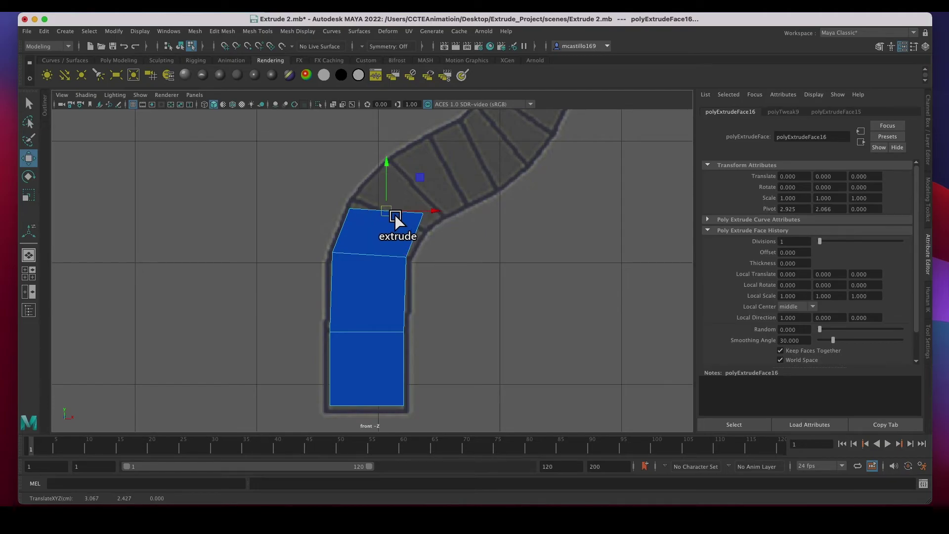
key("e")
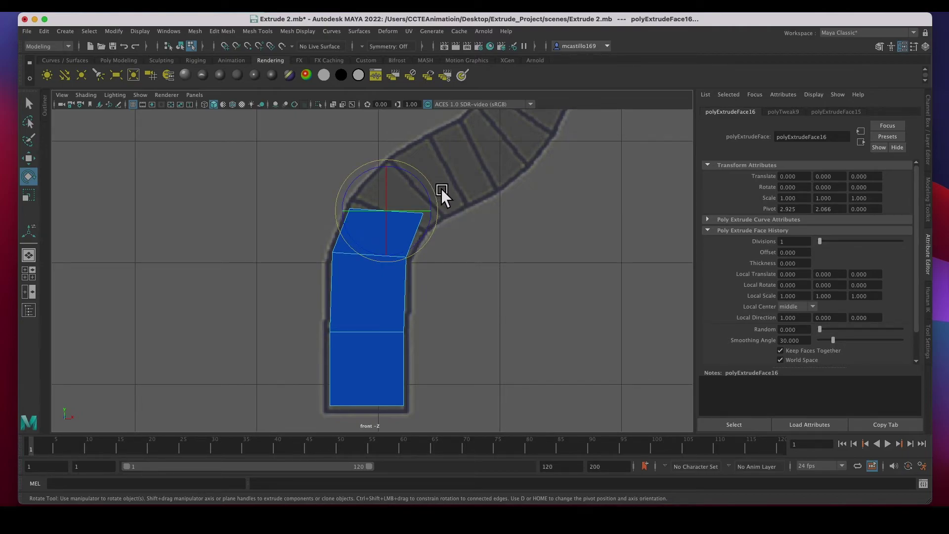
left_click_drag(429, 189, 431, 203)
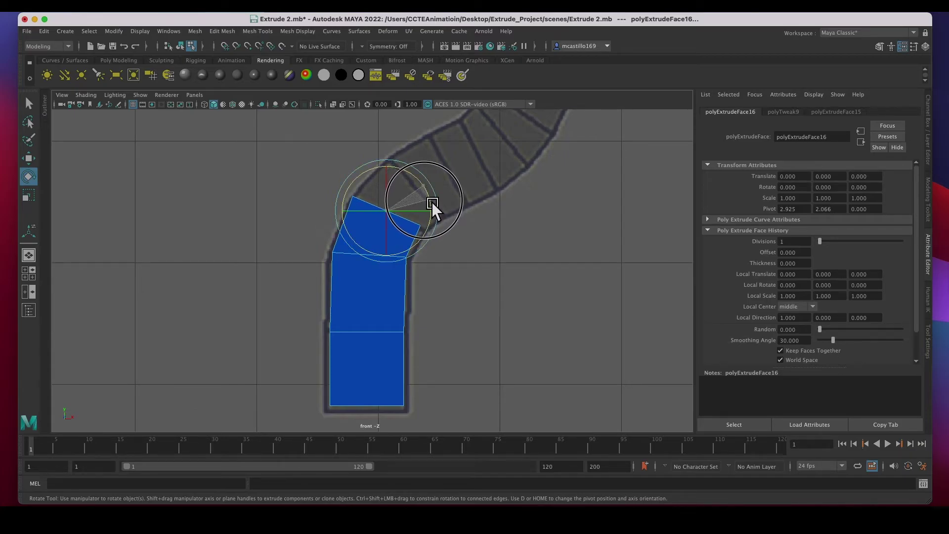
key("w")
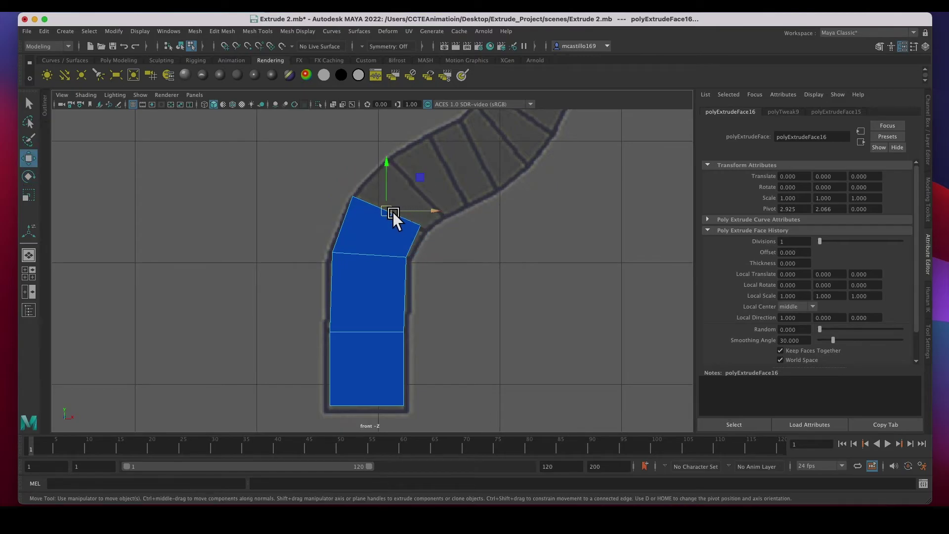
left_click_drag(392, 213, 395, 215)
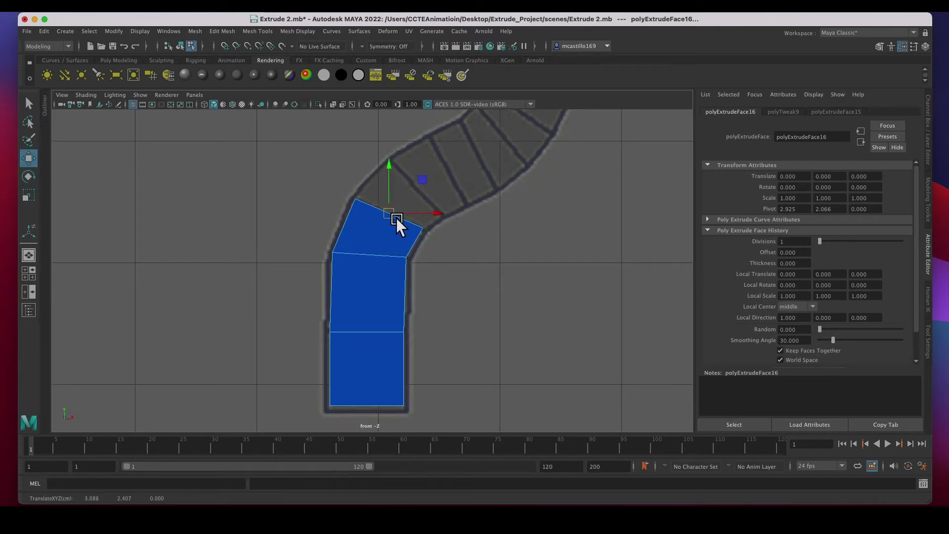
- Extrude another curve segment up and toward the bend, rotating its end face clockwise to match the following reference line
left_click_drag(397, 218, 419, 189, "shift")
key("e")
left_click_drag(459, 161, 427, 190)
key("w")
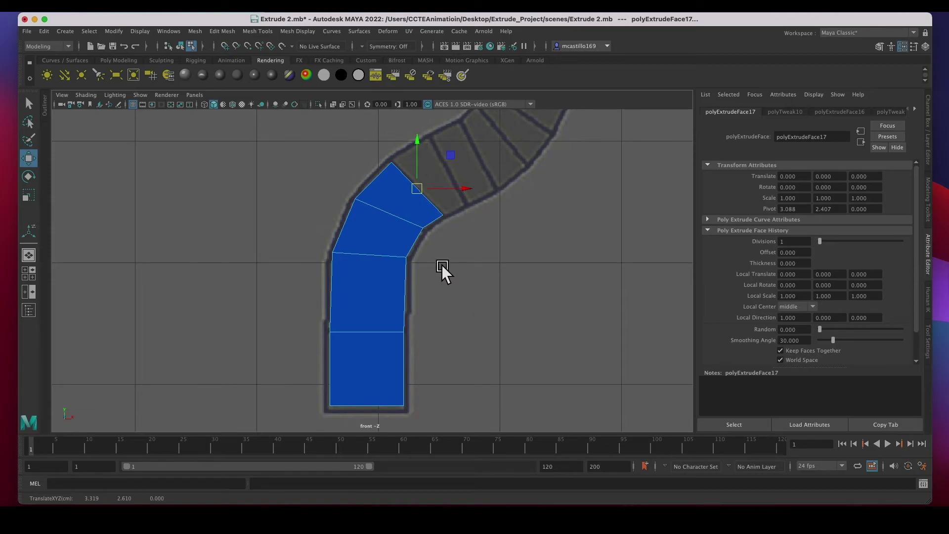
- Extrude the question mark's end face up along the reference curve and rotate it clockwise to match the next reference line
middle_click_drag(471, 256, 456, 417, "alt")
right_click_drag(456, 416, 453, 374, "alt")
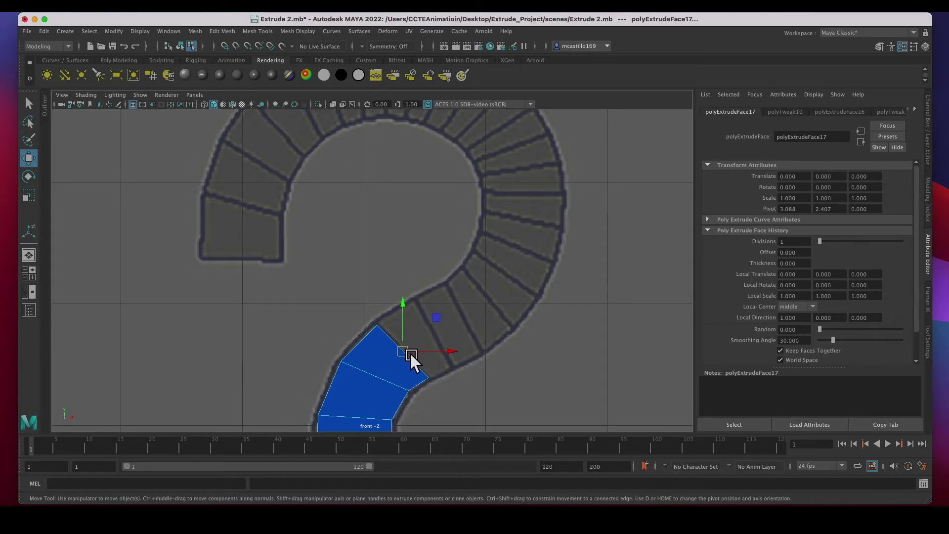
left_click_drag(408, 353, 444, 331)
key("ctrl+e")
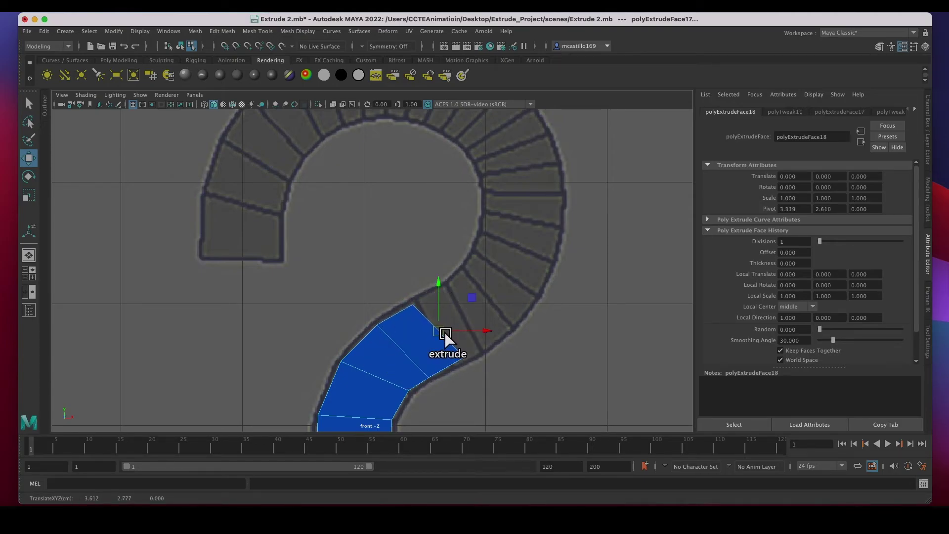
key("e")
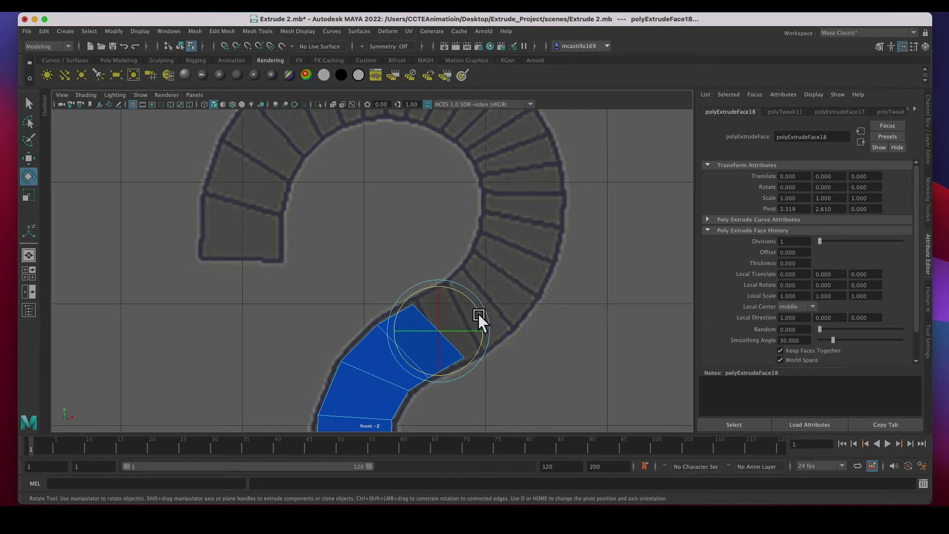
mouse_move(478, 314)
left_mouse_down()
mouse_move(466, 305)
mouse_move(452, 312)
mouse_move(467, 320)
mouse_move(477, 313)
mouse_move(467, 303)
mouse_move(459, 310)
mouse_move(474, 321)
mouse_move(483, 313)
mouse_move(472, 316)
left_mouse_up()
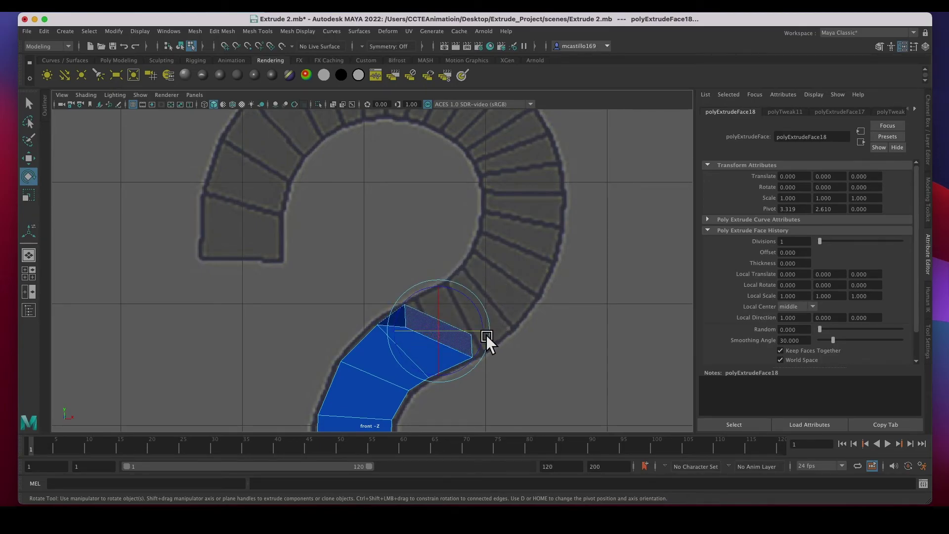
key("ctrl+z")
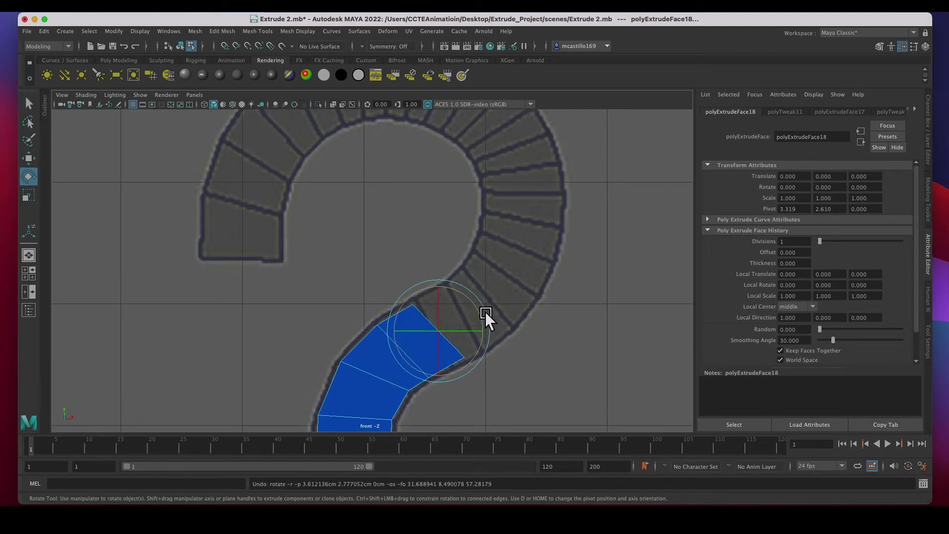
mouse_move(487, 314)
left_mouse_down()
mouse_move(487, 325)
mouse_move(443, 338)
mouse_move(475, 323)
left_mouse_up()
- Extrude one more segment up the diagonal stretch of the question mark, aligning its end face with the reference line
key("w")
key("ctrl+e")
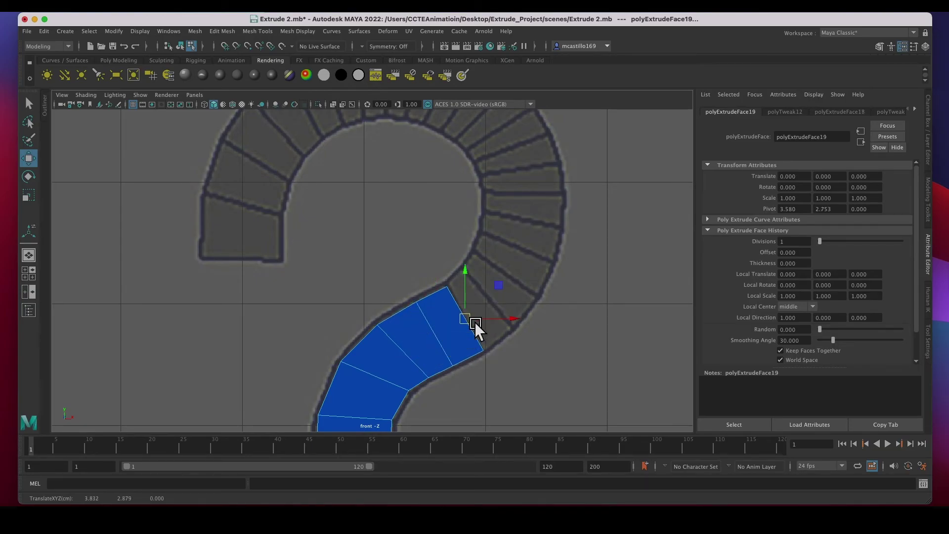
key("e")
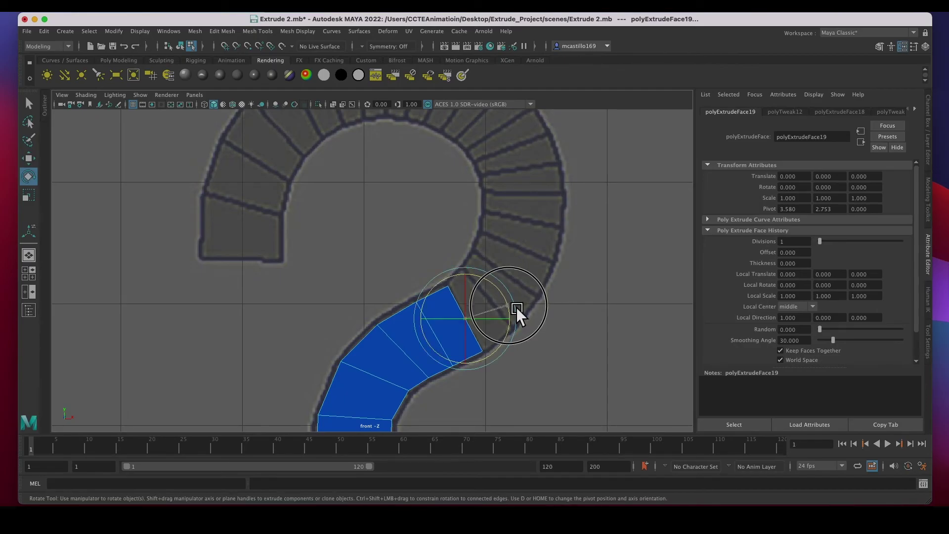
key("w")
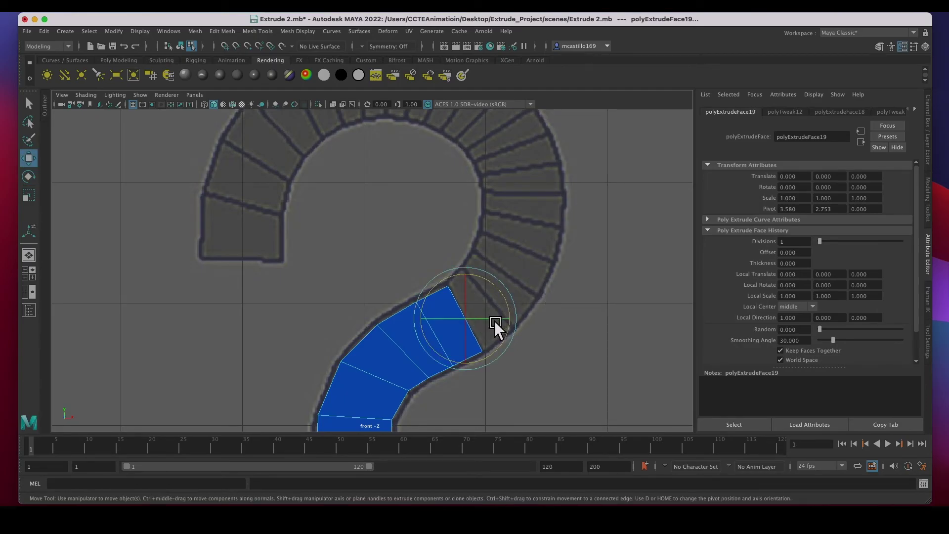
- Extrude the segment where the question mark starts curving back upward and rotate its end face counterclockwise onto the reference line
left_click_drag(473, 324, 497, 302, "shift")
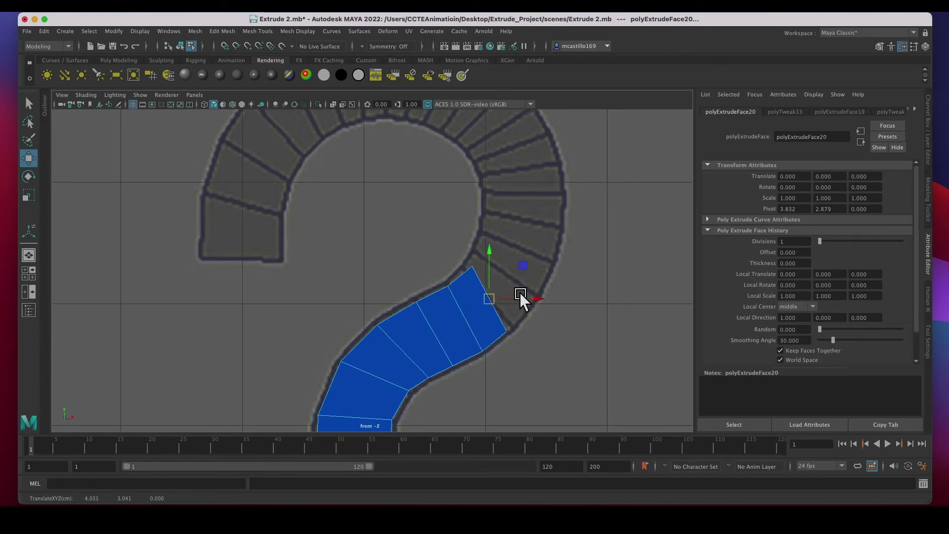
key("e")
mouse_move(528, 271)
left_mouse_down()
mouse_move(515, 258)
mouse_move(520, 266)
left_mouse_up()
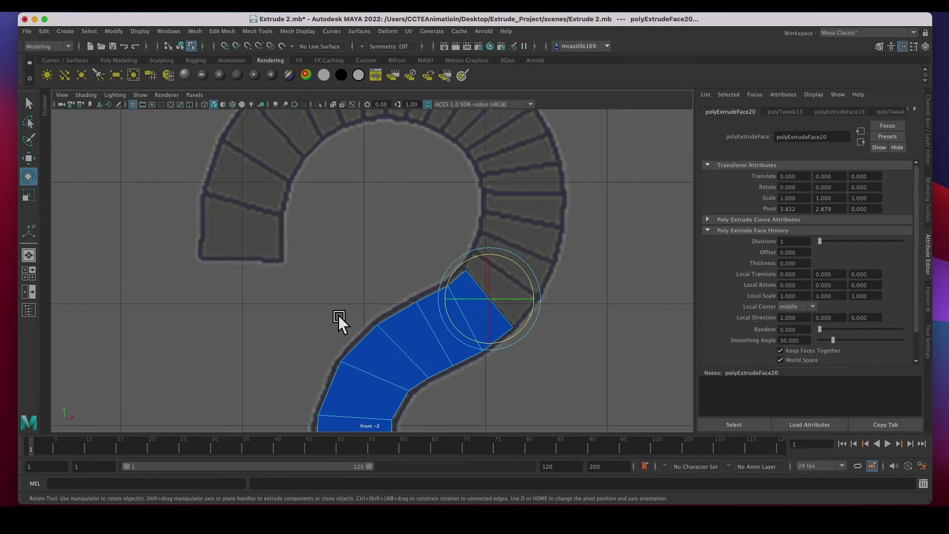
left_click_drag(460, 331, 502, 339)
- Extrude the following segment of the lower-right curve and turn its end face further counterclockwise
key("w")
key("ctrl+e")
mouse_move(515, 280)
left_mouse_down()
mouse_move(535, 238)
mouse_move(511, 272)
left_mouse_up()
key("w")
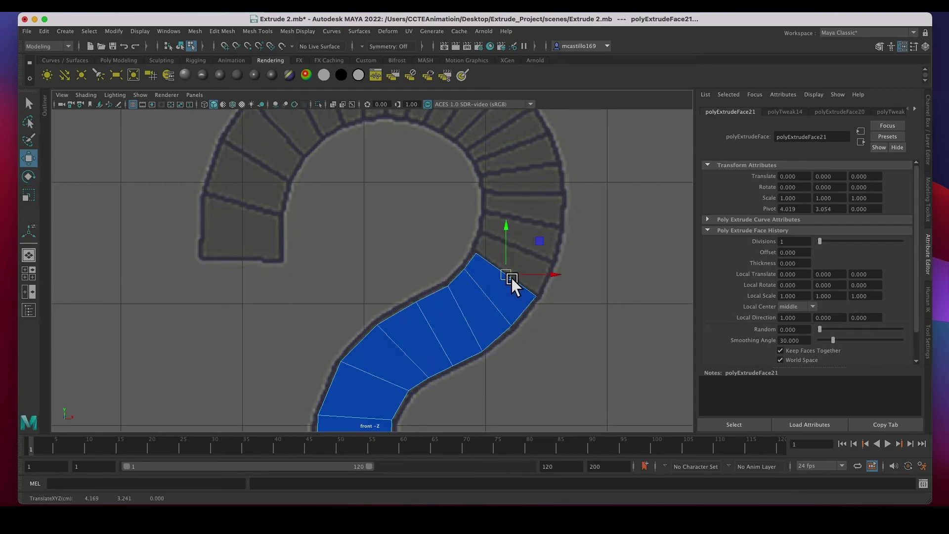
- Extrude another short segment upward through the lower-right bend, rotating its end face counterclockwise to match the reference
middle_click_drag(542, 316, 547, 415, "alt")
key("ctrl+e")
key("e")
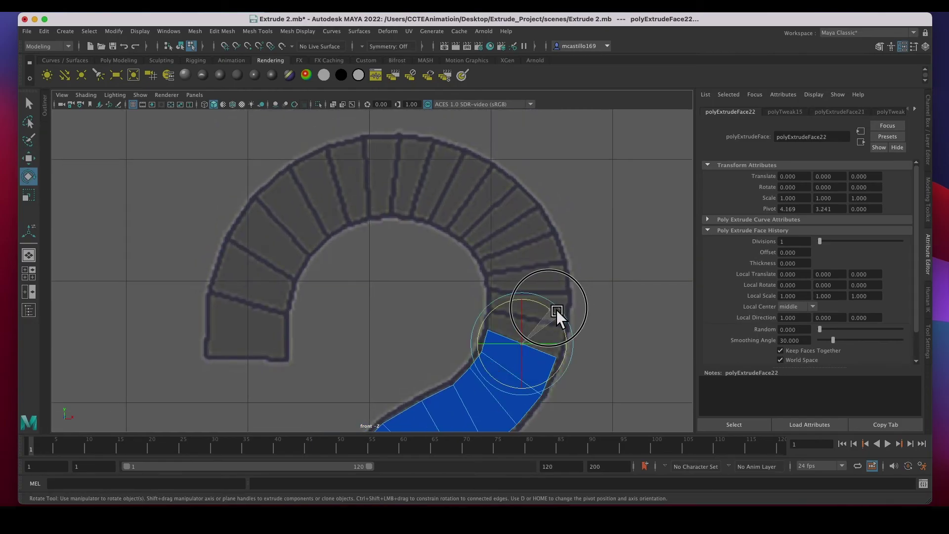
key("w")
- Extrude segments up the hook's outermost right side, rotating each end face counterclockwise onto its reference line
left_click_drag(535, 343, 557, 227)
key("ctrl+e")
key("w")
key("ctrl+e")
key("e")
key("w")
key("e")
key("w")
- Continue extruding segments from the right side into the hook's upper-right bend, rotating each end face counterclockwise
key("ctrl+e")
key("ctrl+e")
left_click_drag(532, 284, 507, 232)
key("e")
key("w")
key("ctrl+e")
key("e")
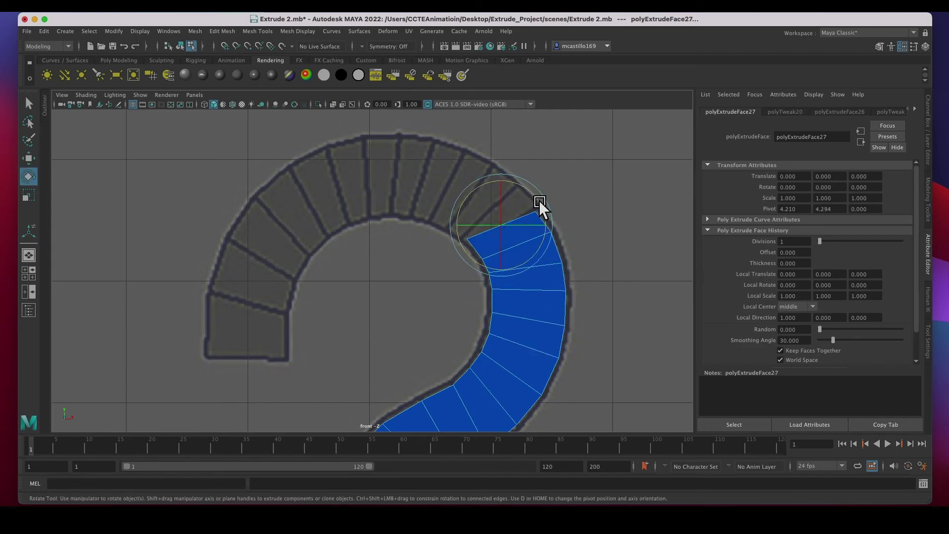
left_click_drag(539, 201, 531, 195)
- Extrude two segments around the hook's upper-right shoulder and rotate each end face counterclockwise to follow the reference lines
key("w")
key("ctrl+e")
left_click_drag(513, 235, 498, 220)
key("e")
left_click_drag(521, 180, 519, 183)
key("w")
key("ctrl+e")
left_click_drag(496, 217, 470, 201)
key("e")
left_click_drag(520, 173, 457, 191)
- Extrude further segments leftward toward the top of the arch, rotating each end face counterclockwise to fit the reference
key("w")
key("ctrl+e")
key("e")
left_click_drag(487, 162, 482, 169)
key("w")
key("ctrl+e")
left_click_drag(452, 197, 426, 183)
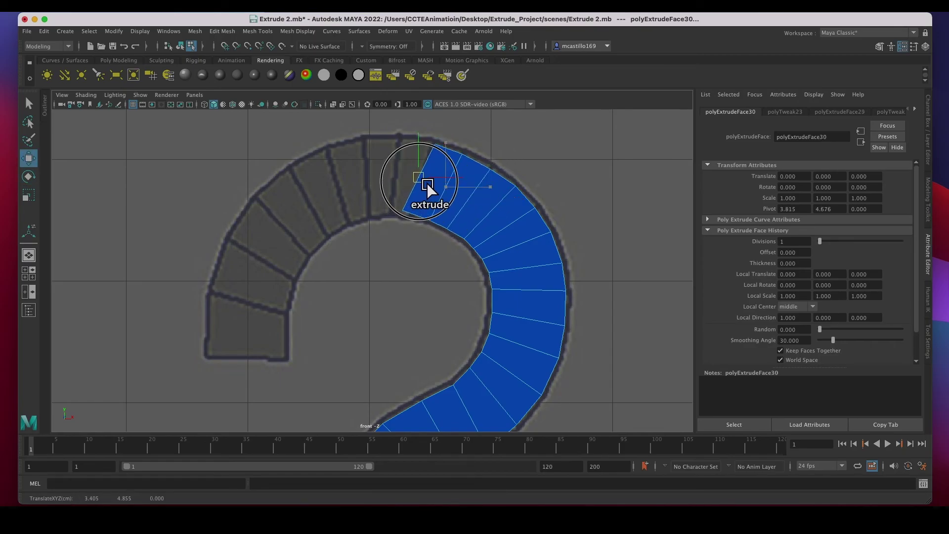
key("e")
left_click_drag(457, 156, 456, 144)
- Extrude segments across the top of the arch, rotating each end face counterclockwise to match the reference lines
key("w")
key("ctrl+e")
left_click_drag(429, 183, 402, 179)
key("e")
left_click_drag(428, 144, 346, 196)
key("ctrl+e")
key("w")
key("e")
left_click_drag(369, 153, 364, 151)
- Extrude segments from the arch into the hook's upper-left curve, aligning each end face with its reference line
key("ctrl+e")
key("w")
left_click_drag(344, 189, 250, 361)
key("e")
key("ctrl+e")
key("w")
key("e")
- Extrude the remaining segments down the hook's left side to its tip, rotating the end faces to follow the reference
key("ctrl+e")
key("w")
key("e")
key("ctrl+e")
key("w")
key("e")
key("ctrl+e")
key("ctrl+e")
key("w")
key("e")
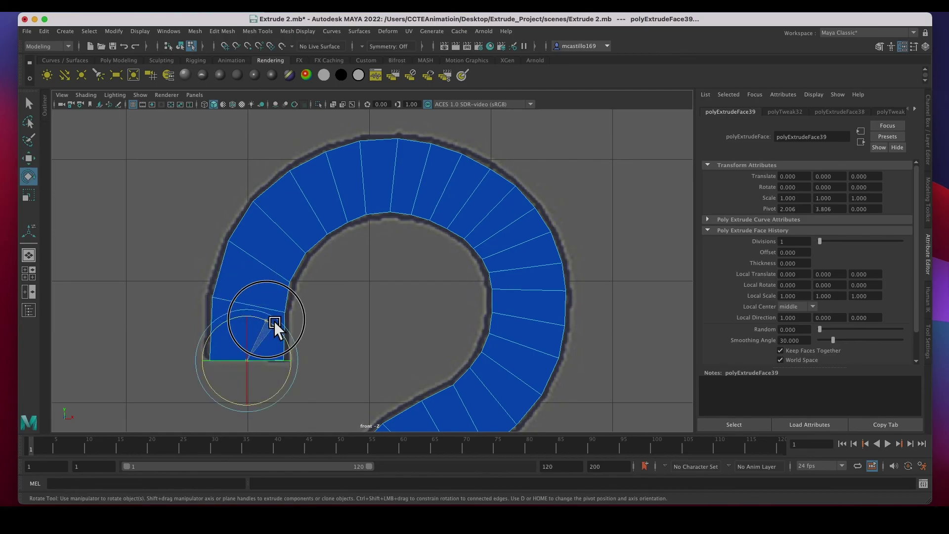
key("w")
- Clear the face selection, return to object mode and select all four extruded shapes in the front view
left_click(317, 344)
scroll(364, 331, "down", 5)
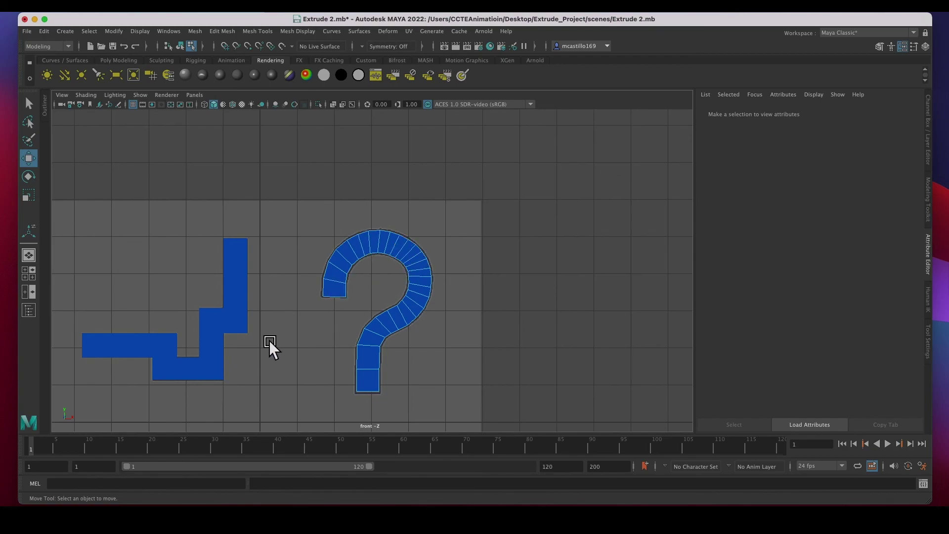
middle_click_drag(271, 342, 370, 233, "alt")
scroll(367, 235, "down", 2)
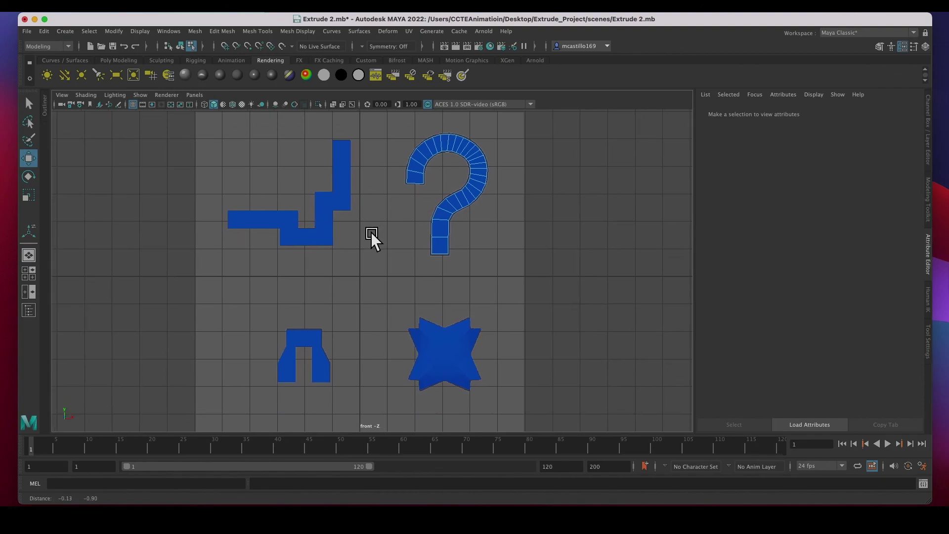
left_click_drag(184, 130, 352, 239)
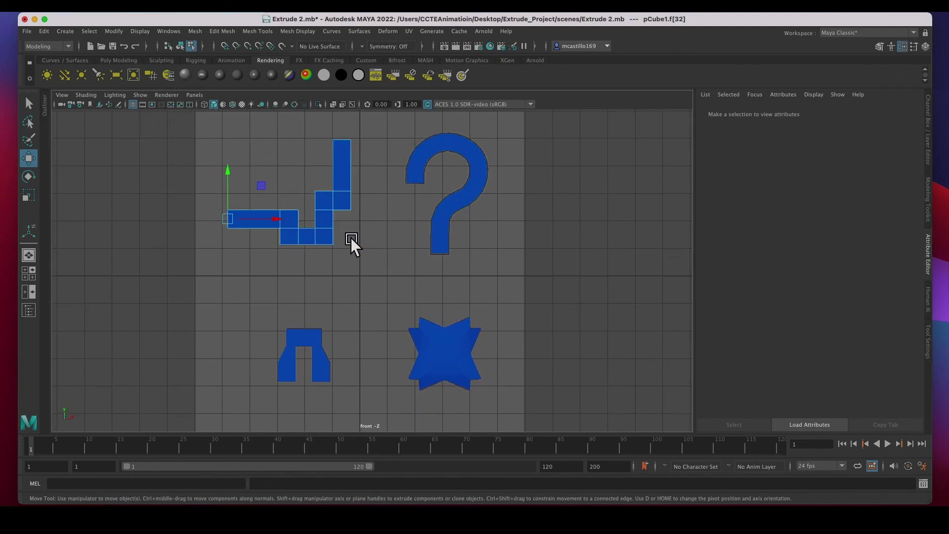
right_click_drag(446, 211, 496, 195)
left_click_drag(170, 119, 539, 392)
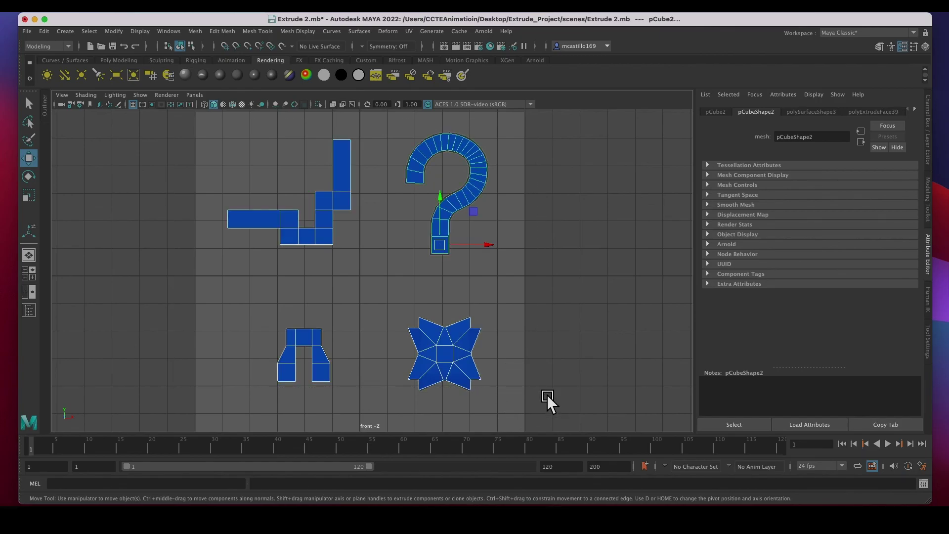